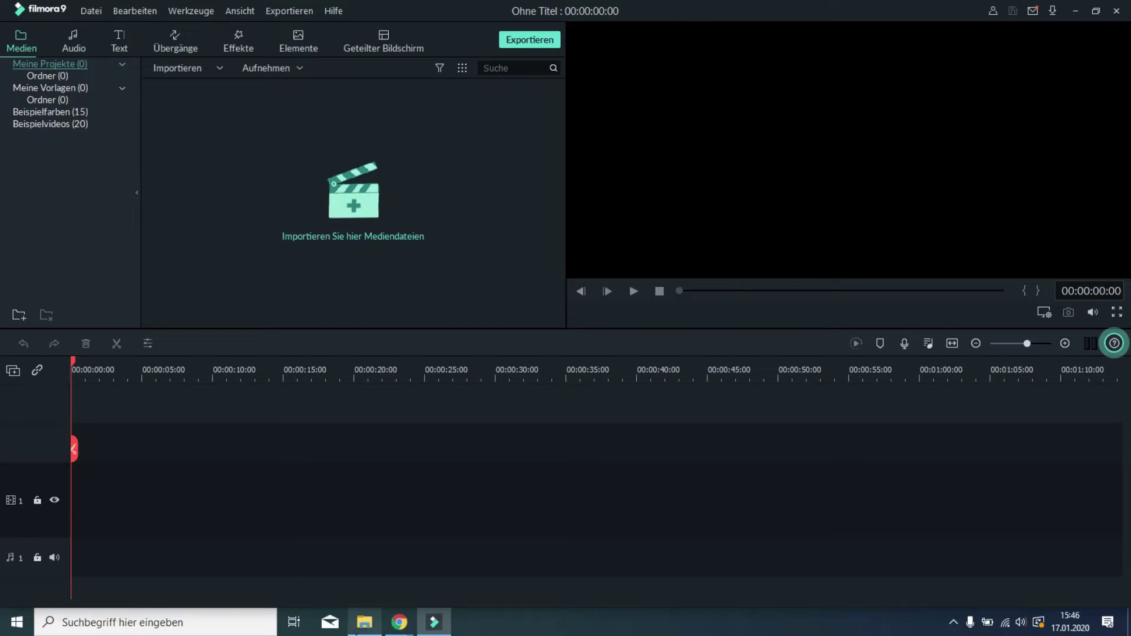
Step: Switch to File Explorer, preview the DJI_0004 video in the 15.06.2019 folder and import it into the Filmora media library
{"action": "left_click", "coordinate": [358, 629]}
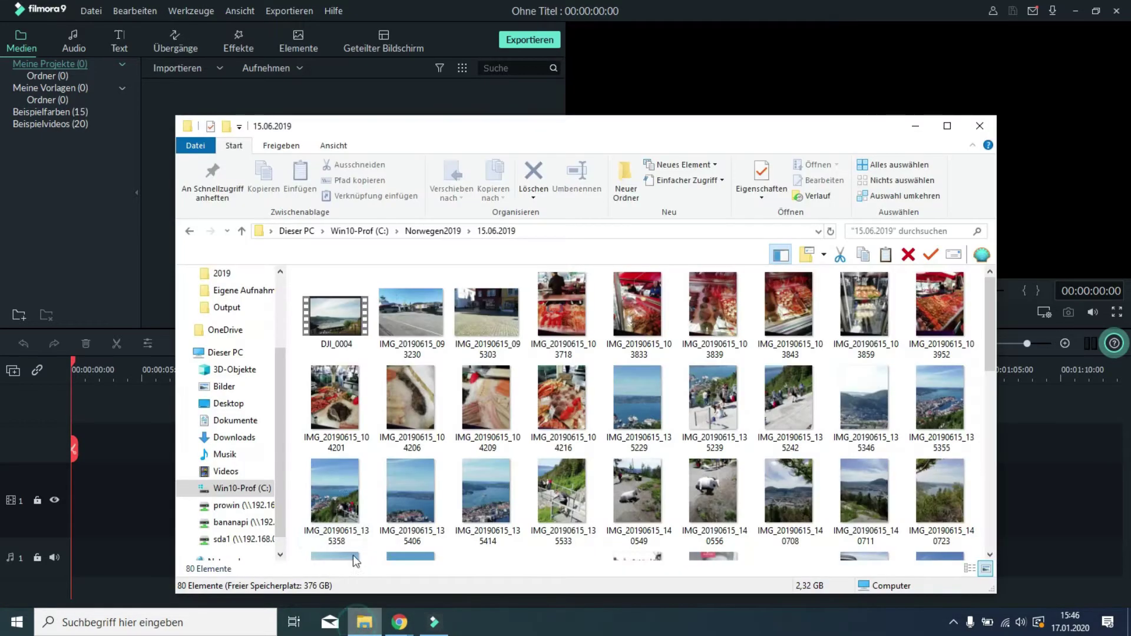
{"action": "double_click", "coordinate": [331, 320]}
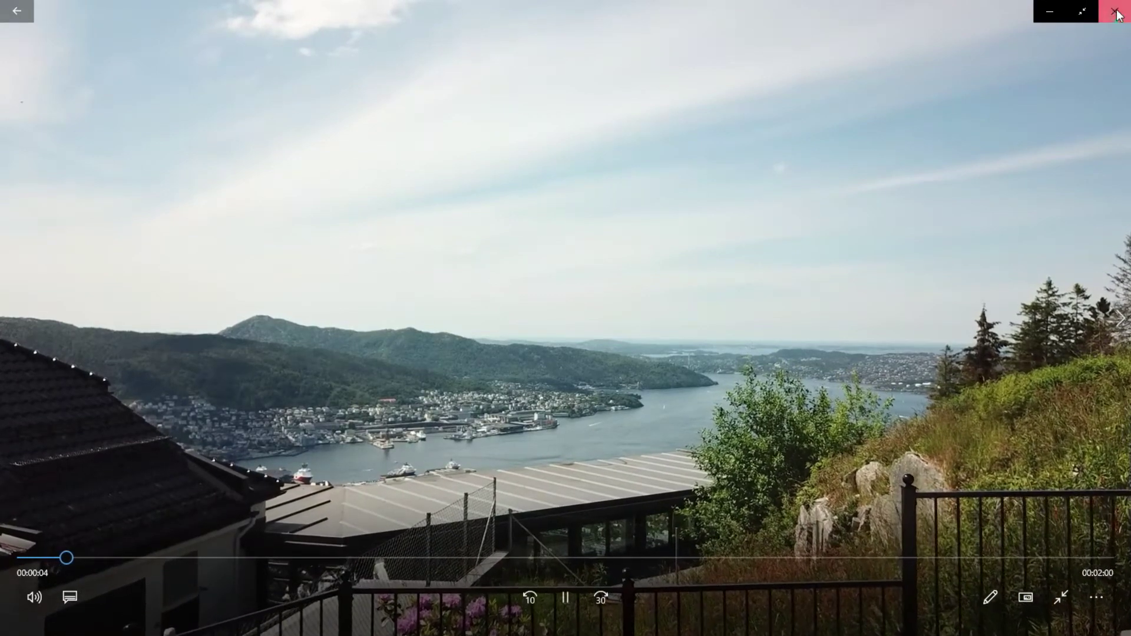
{"action": "left_click", "coordinate": [1113, 9]}
{"action": "left_click_drag", "start_coordinate": [511, 130], "coordinate": [932, 134]}
{"action": "left_click_drag", "start_coordinate": [750, 316], "coordinate": [296, 215]}
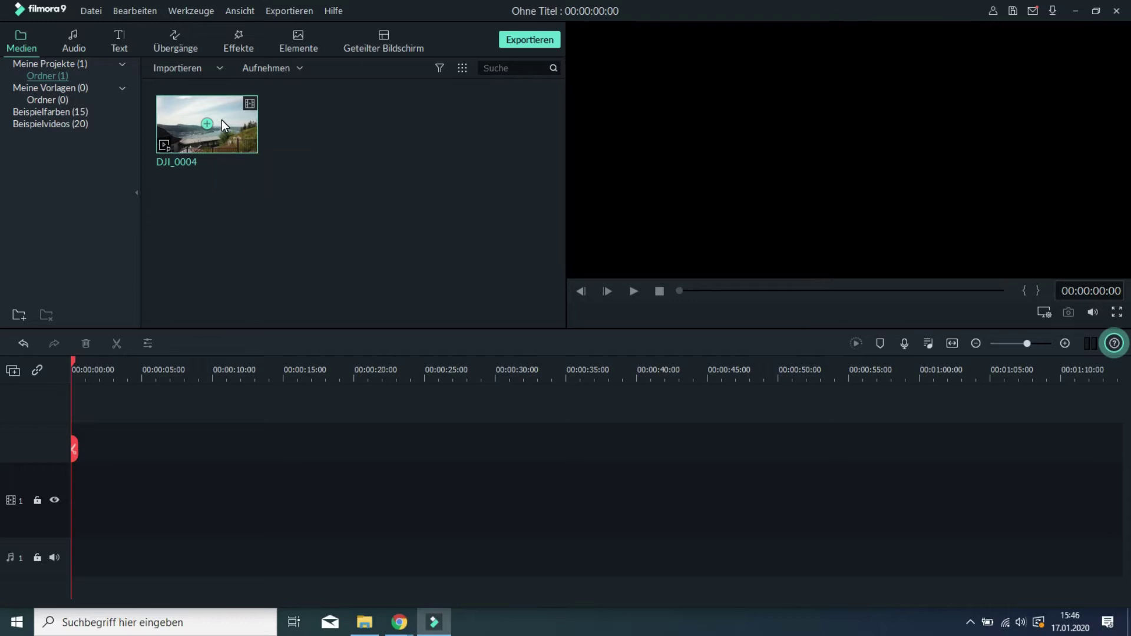
Step: Place the DJI_0004 clip at the start of video track 1, keeping the project settings at 1920 x 1080 25fps
{"action": "left_click_drag", "start_coordinate": [222, 120], "coordinate": [80, 486]}
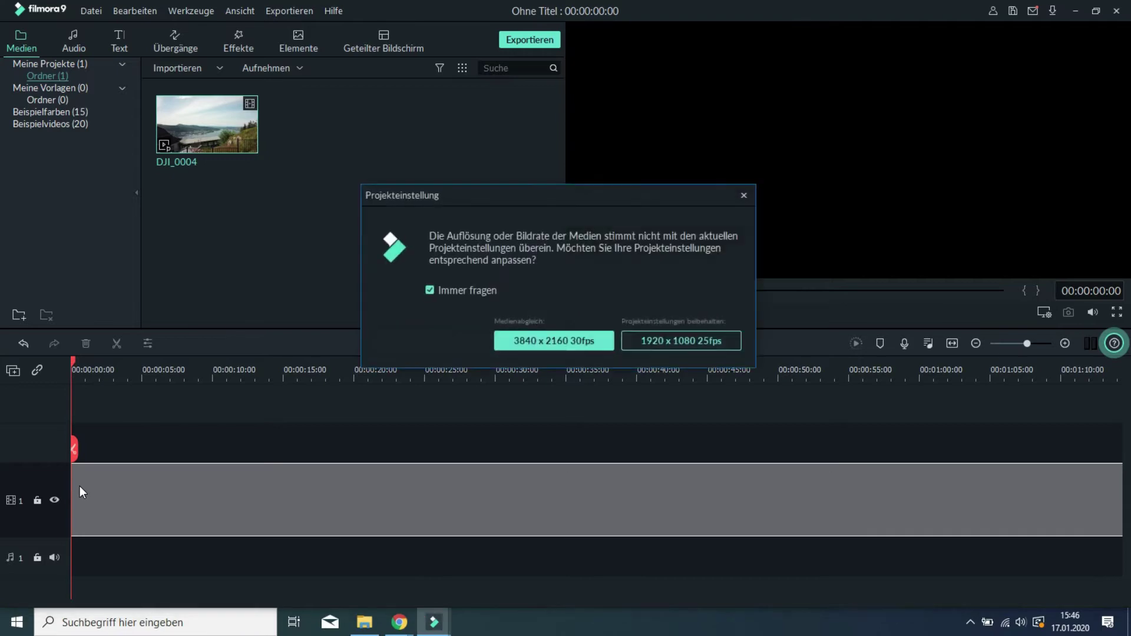
{"action": "left_click", "coordinate": [654, 341]}
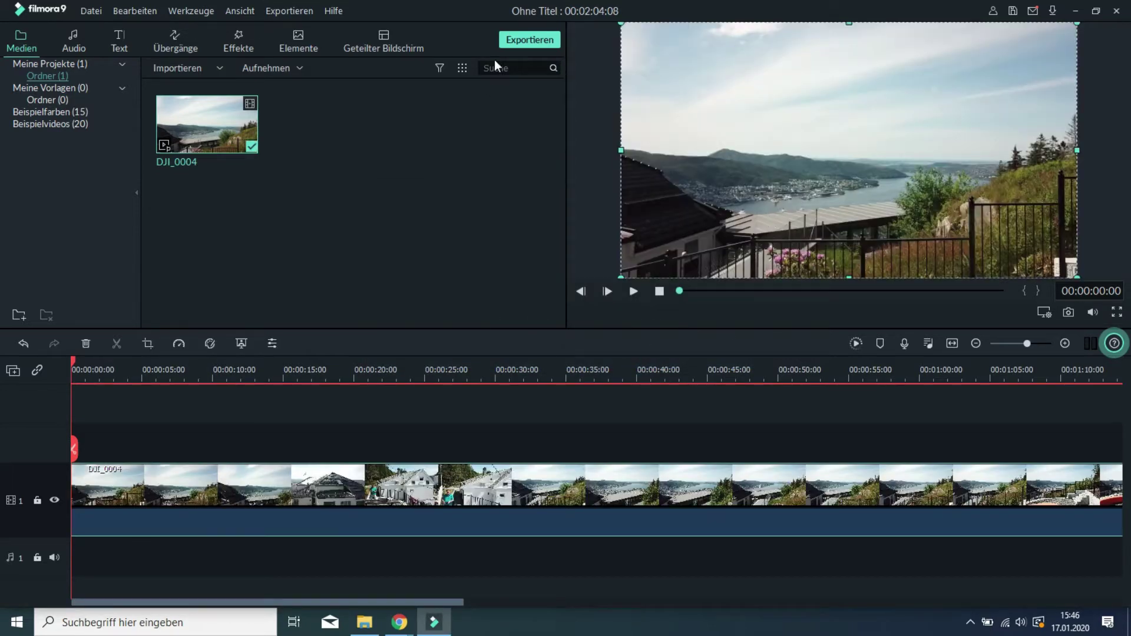
Step: Play the first seconds of the video clip and return the playhead to the start
{"action": "left_click", "coordinate": [633, 292]}
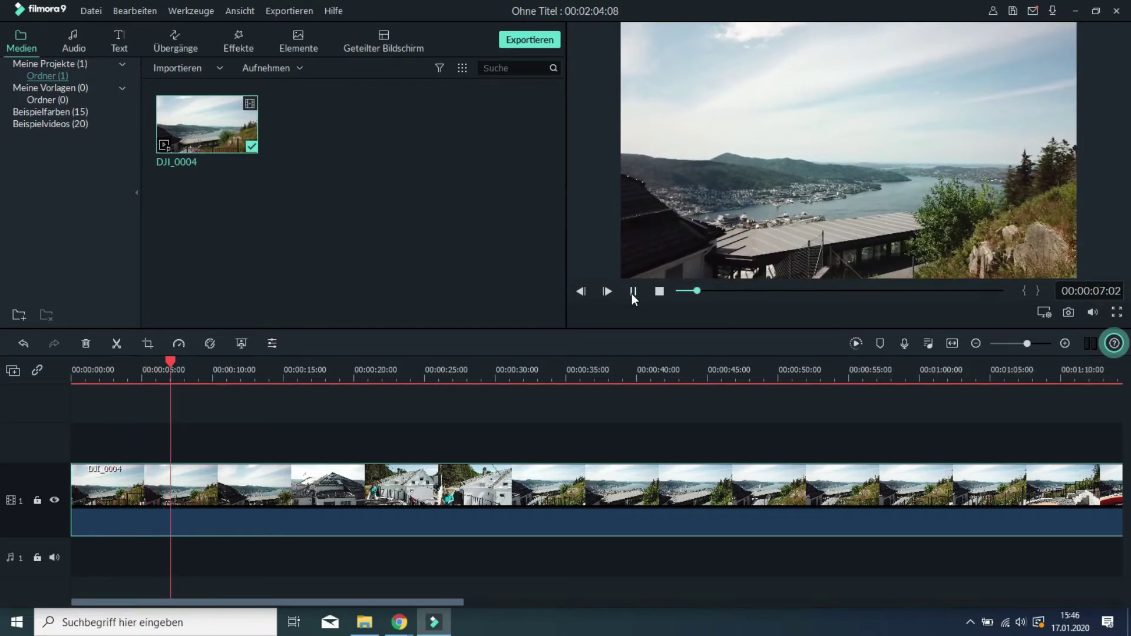
{"action": "left_click", "coordinate": [633, 292]}
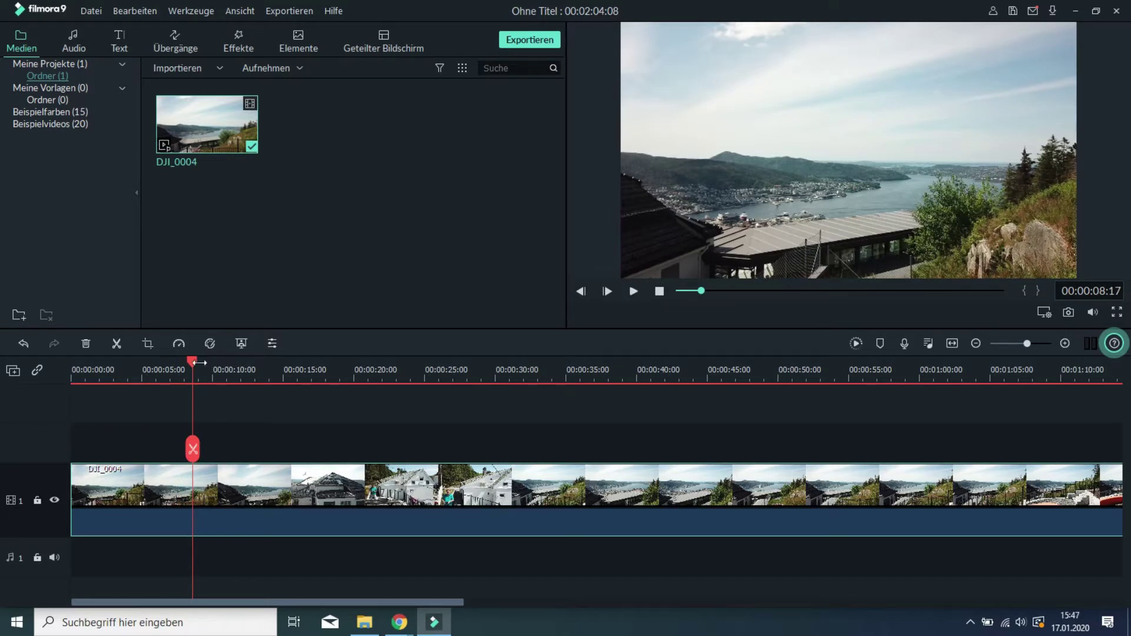
{"action": "left_click_drag", "start_coordinate": [190, 360], "coordinate": [71, 391]}
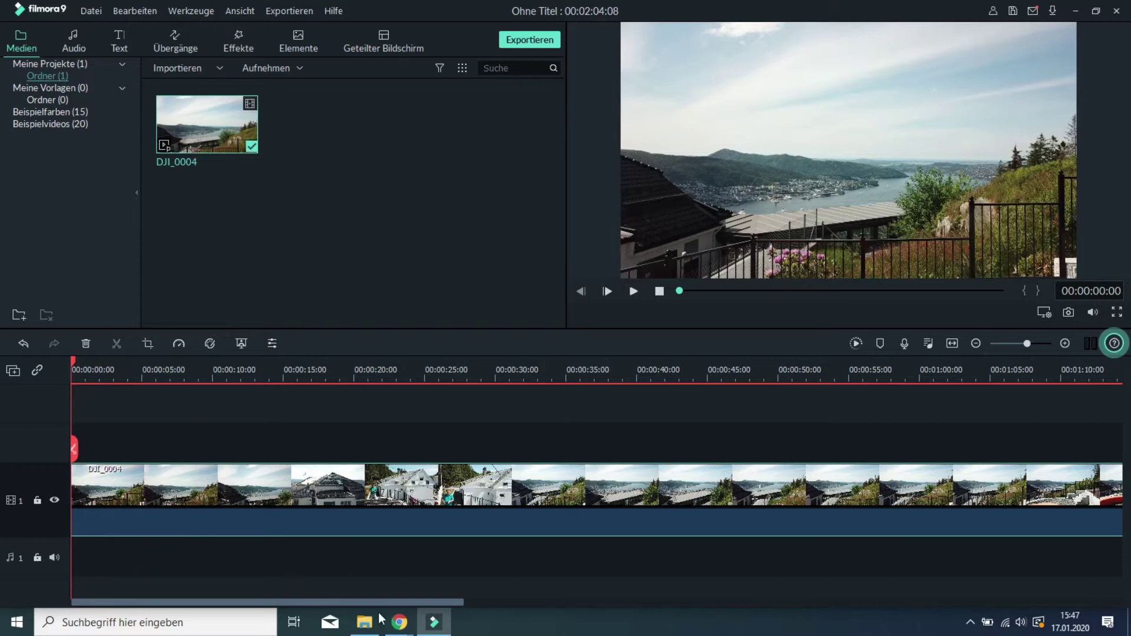
Step: Switch to File Explorer, open the Downloads folder and listen to the musicfox_shopping_street audio file
{"action": "left_click", "coordinate": [393, 629]}
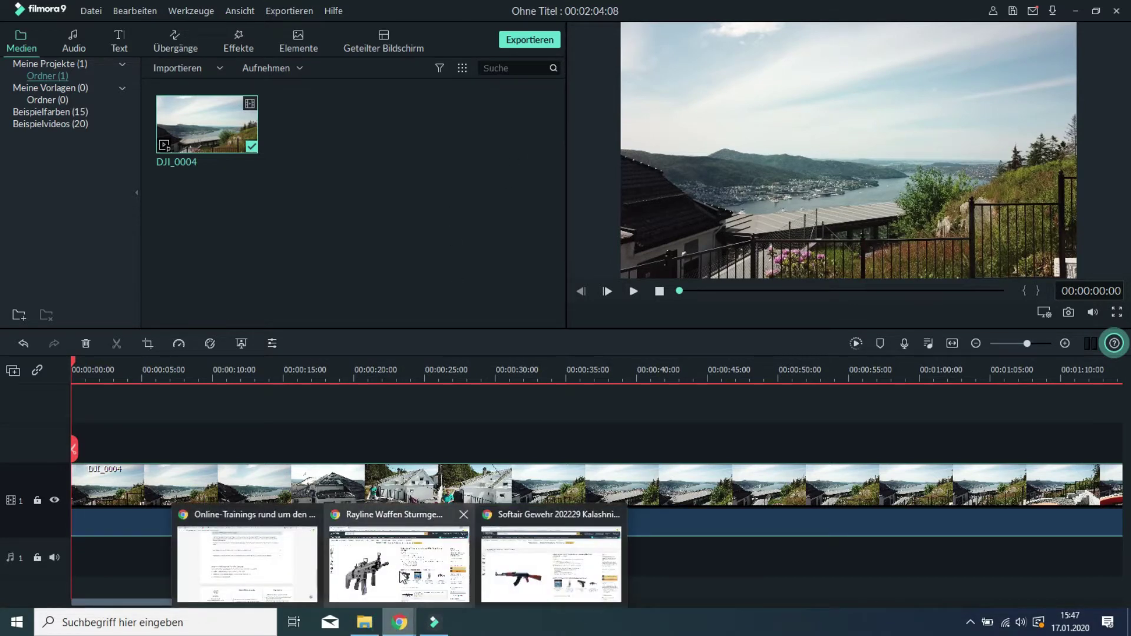
{"action": "left_click", "coordinate": [598, 414]}
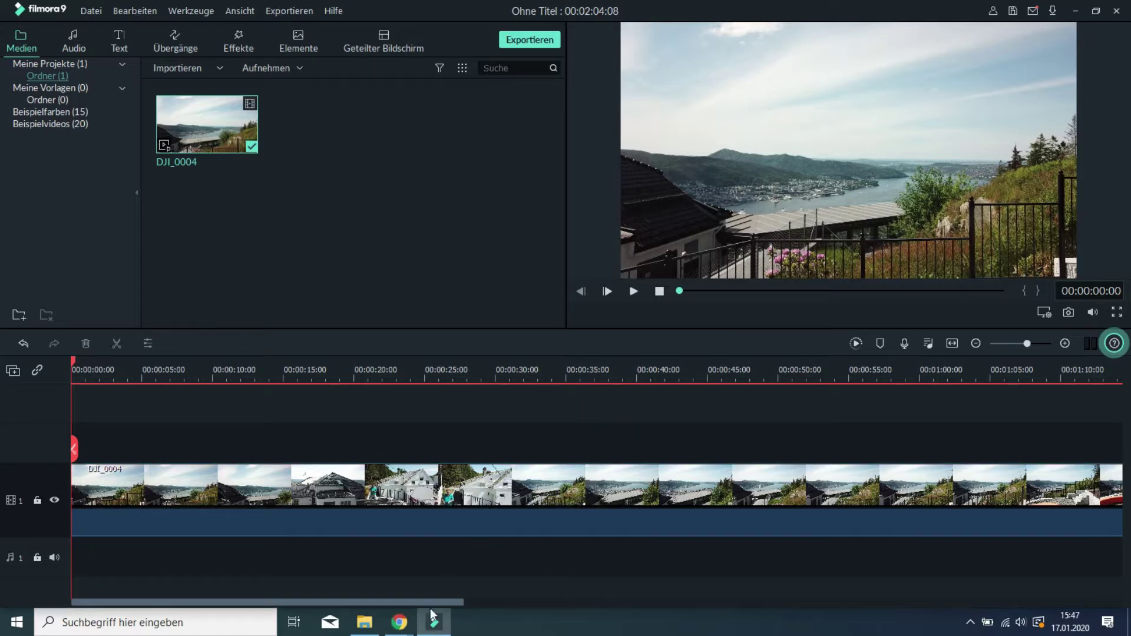
{"action": "left_click", "coordinate": [366, 623]}
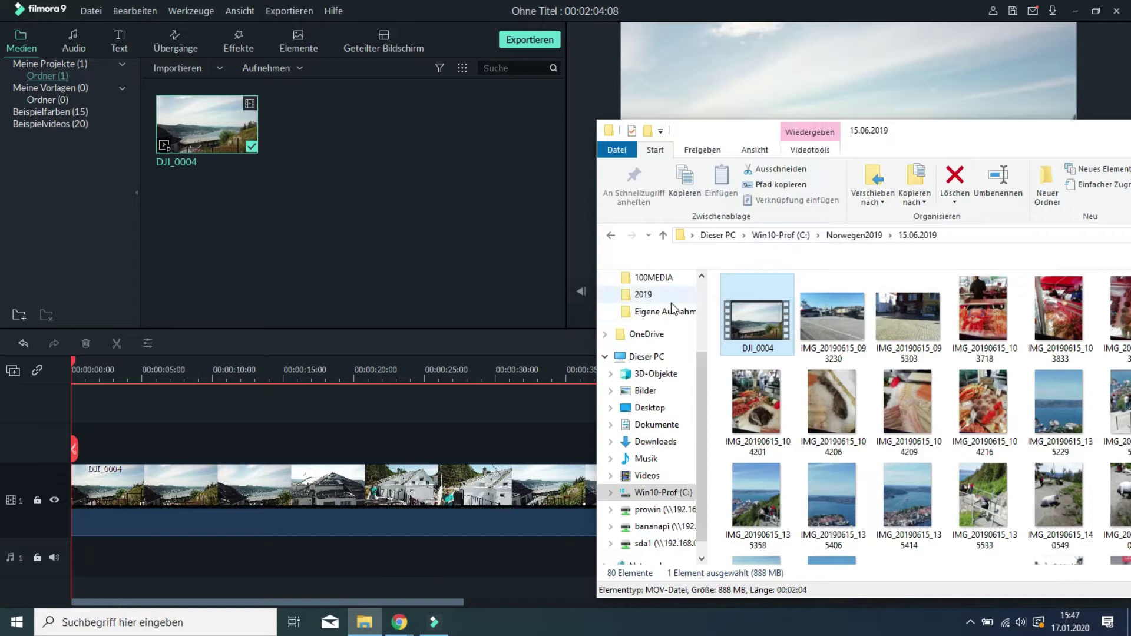
{"action": "scroll", "coordinate": [671, 318], "scroll_direction": "up", "scroll_amount": 3}
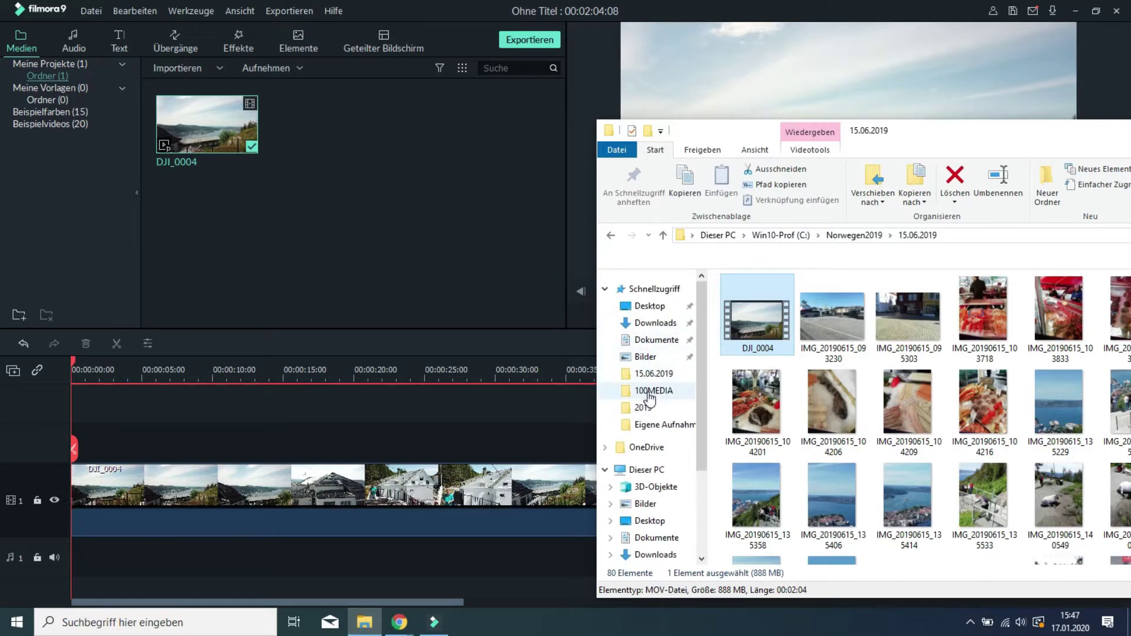
{"action": "left_click", "coordinate": [653, 323]}
{"action": "left_click_drag", "start_coordinate": [830, 133], "coordinate": [417, 33]}
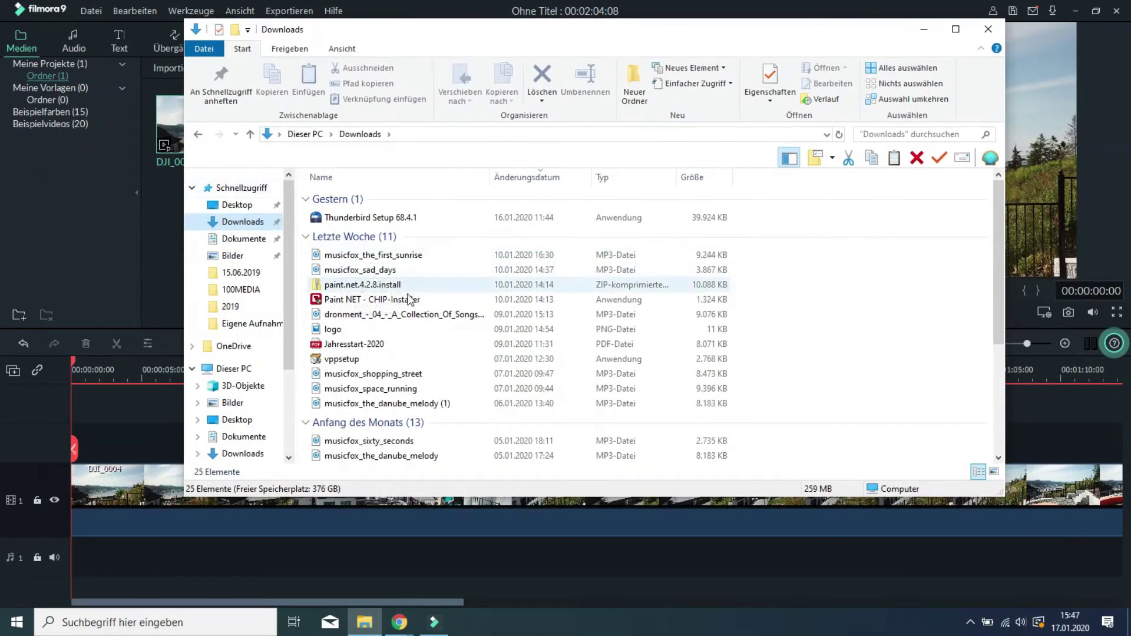
{"action": "scroll", "coordinate": [429, 328], "scroll_direction": "down", "scroll_amount": 2}
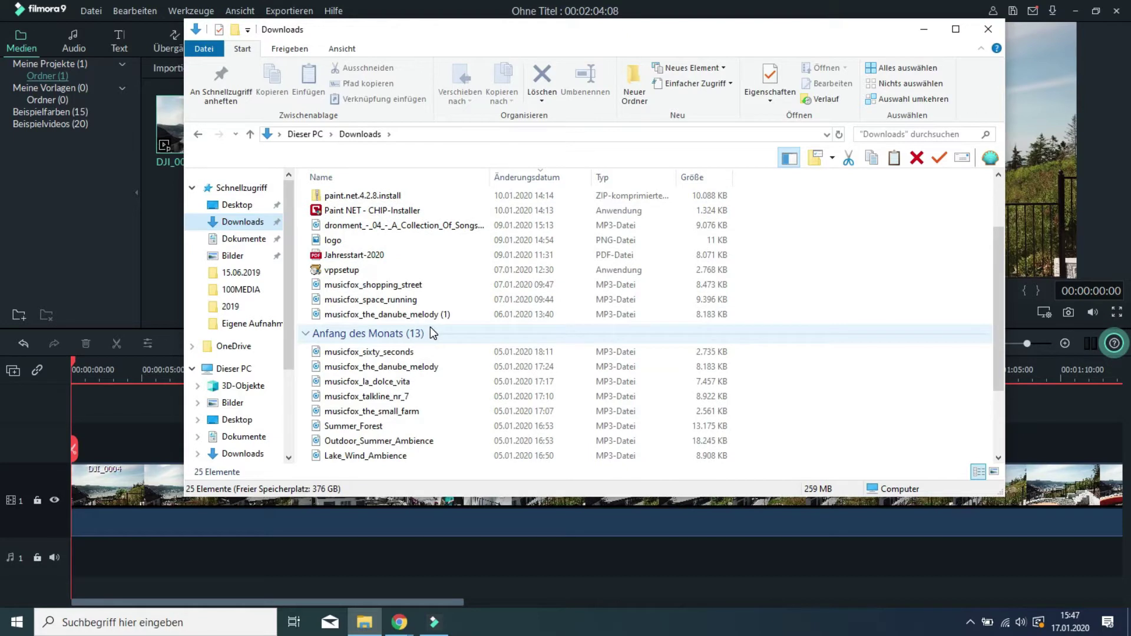
{"action": "double_click", "coordinate": [362, 285]}
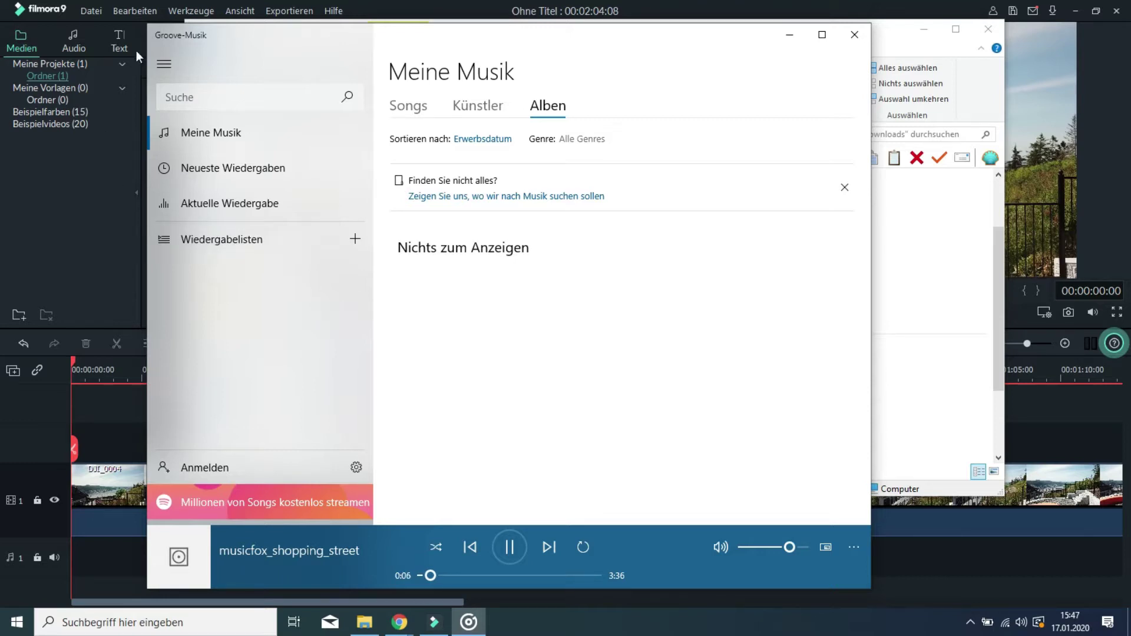
{"action": "left_click", "coordinate": [848, 37]}
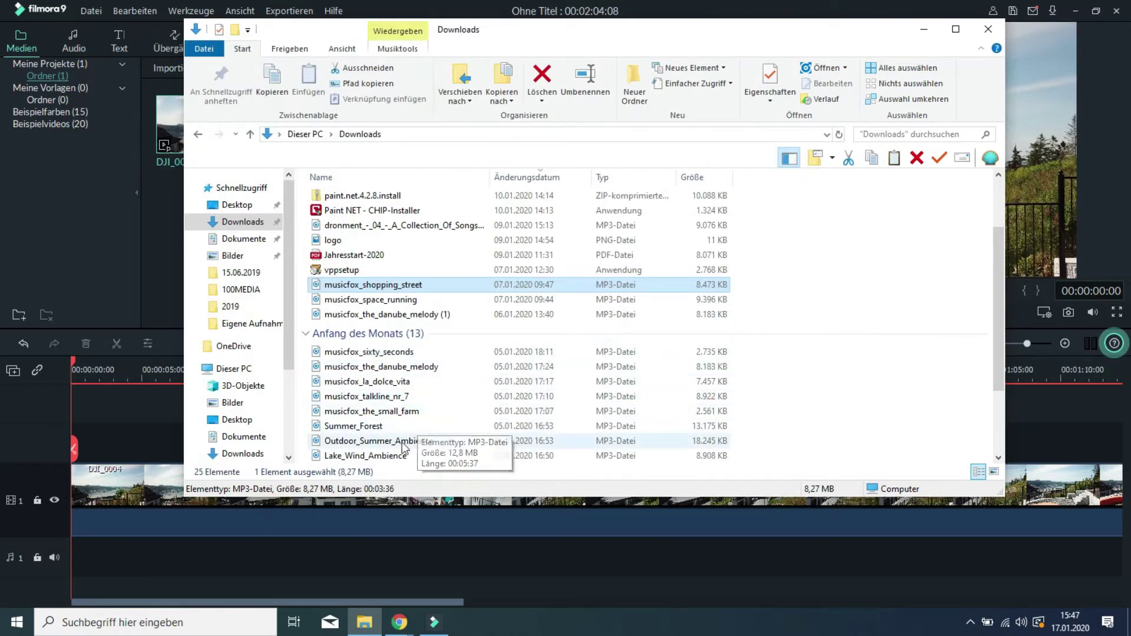
Step: Listen to musicfox_talkline_nr_7 from the Downloads folder and import it into the Filmora media library
{"action": "scroll", "coordinate": [420, 415], "scroll_direction": "down", "scroll_amount": 2}
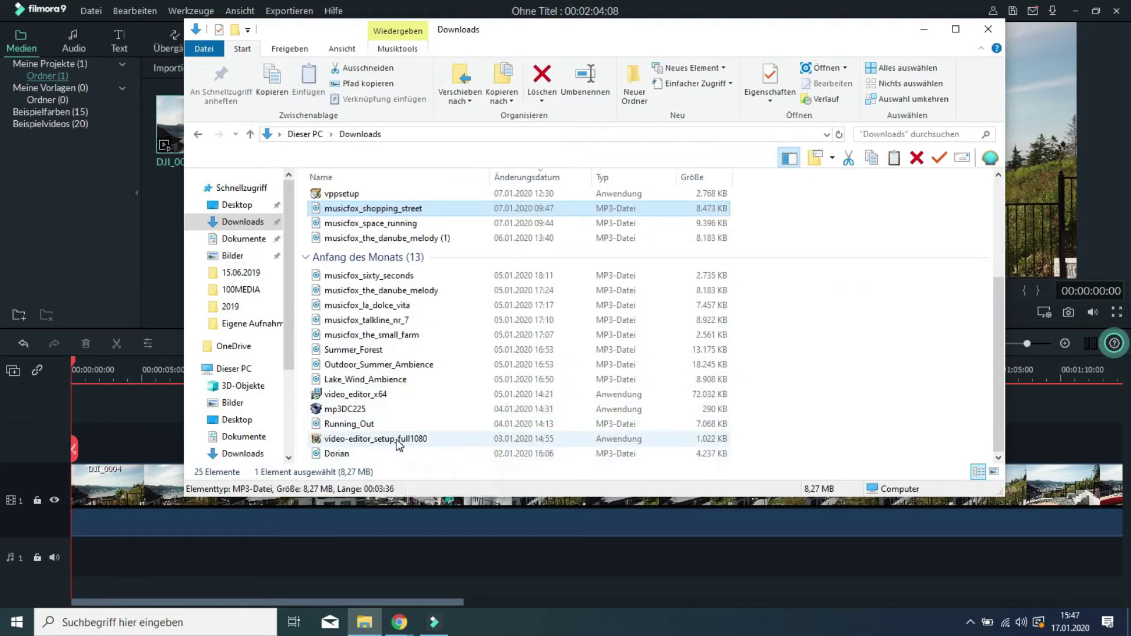
{"action": "left_click", "coordinate": [370, 321]}
{"action": "double_click", "coordinate": [370, 321]}
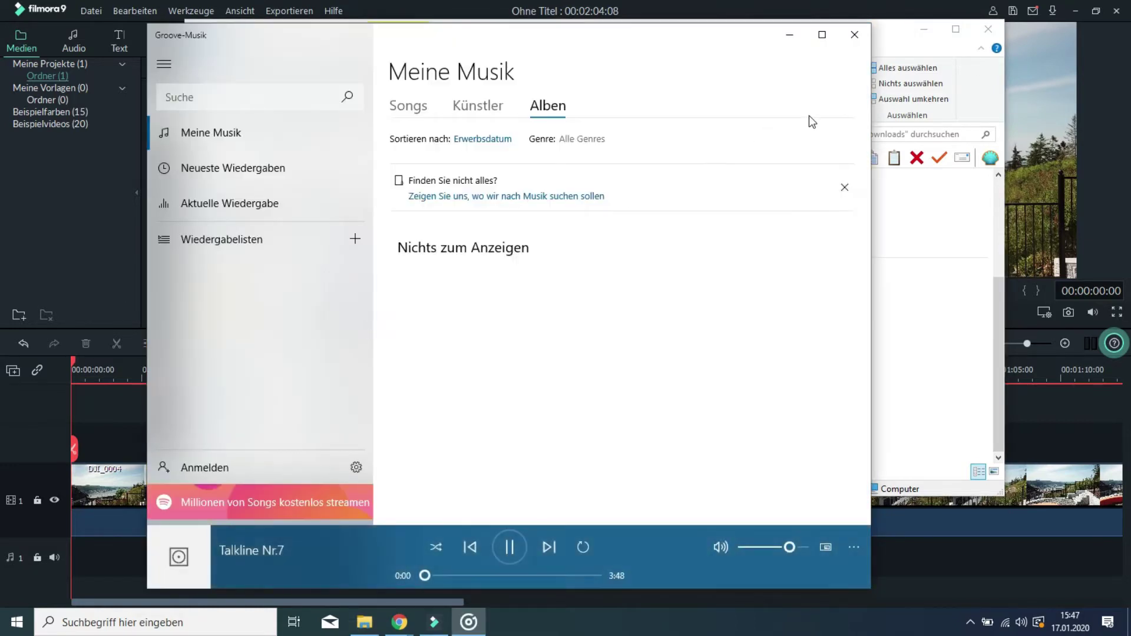
{"action": "left_click", "coordinate": [853, 35]}
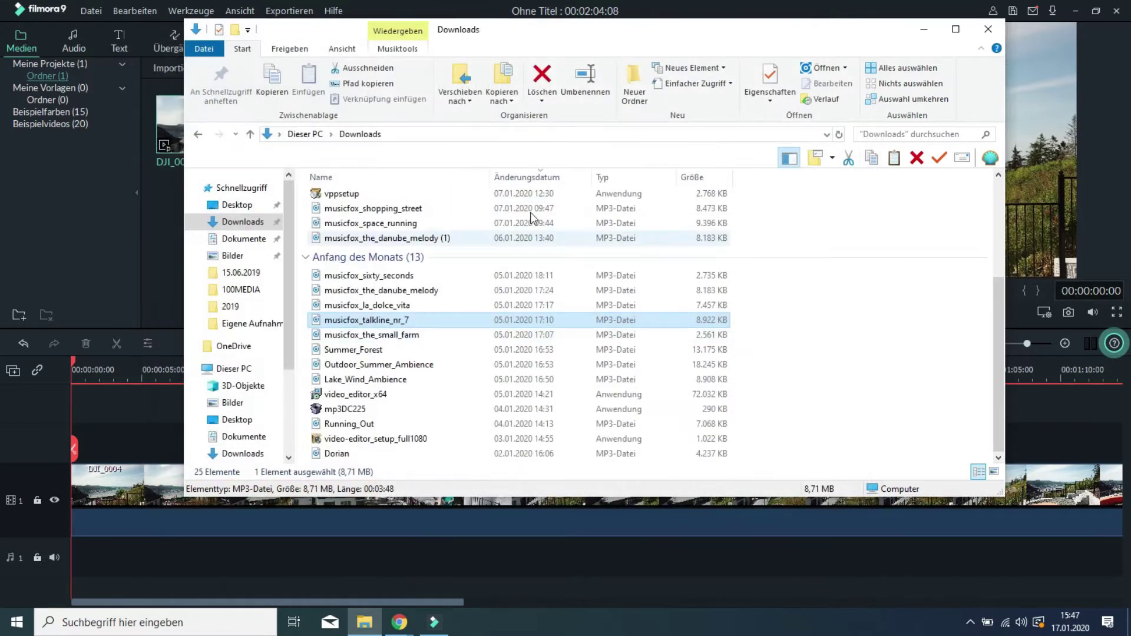
{"action": "left_click_drag", "start_coordinate": [362, 325], "coordinate": [172, 246]}
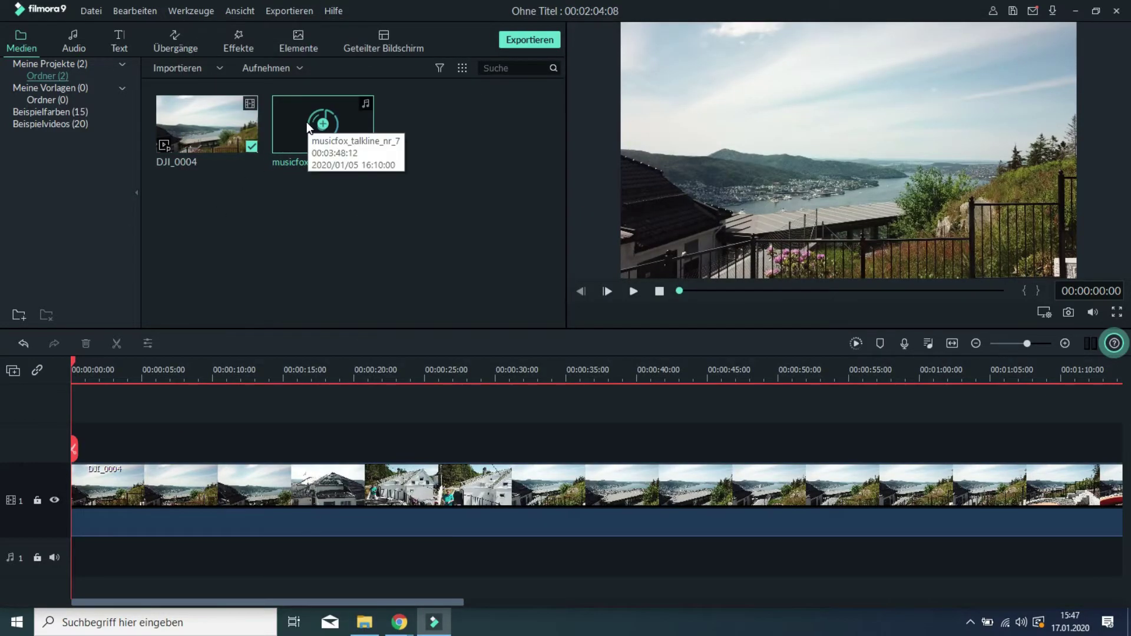
Step: Place musicfox_talkline_nr_7 at the start of audio track 1 and play the first seconds with the video
{"action": "left_click_drag", "start_coordinate": [306, 122], "coordinate": [70, 560]}
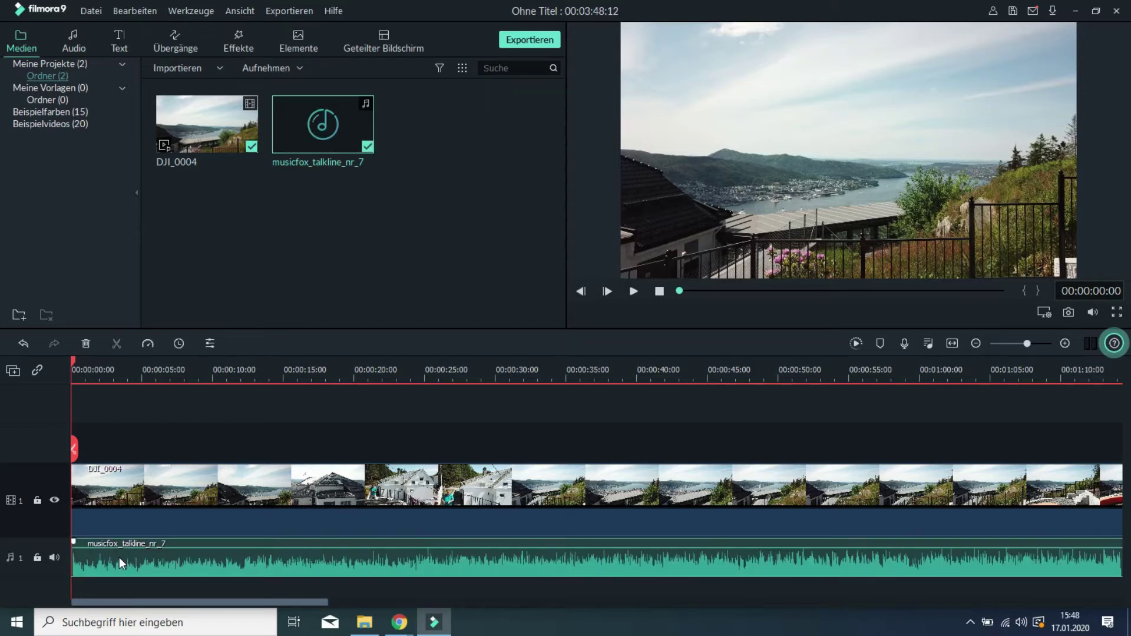
{"action": "left_click", "coordinate": [632, 292]}
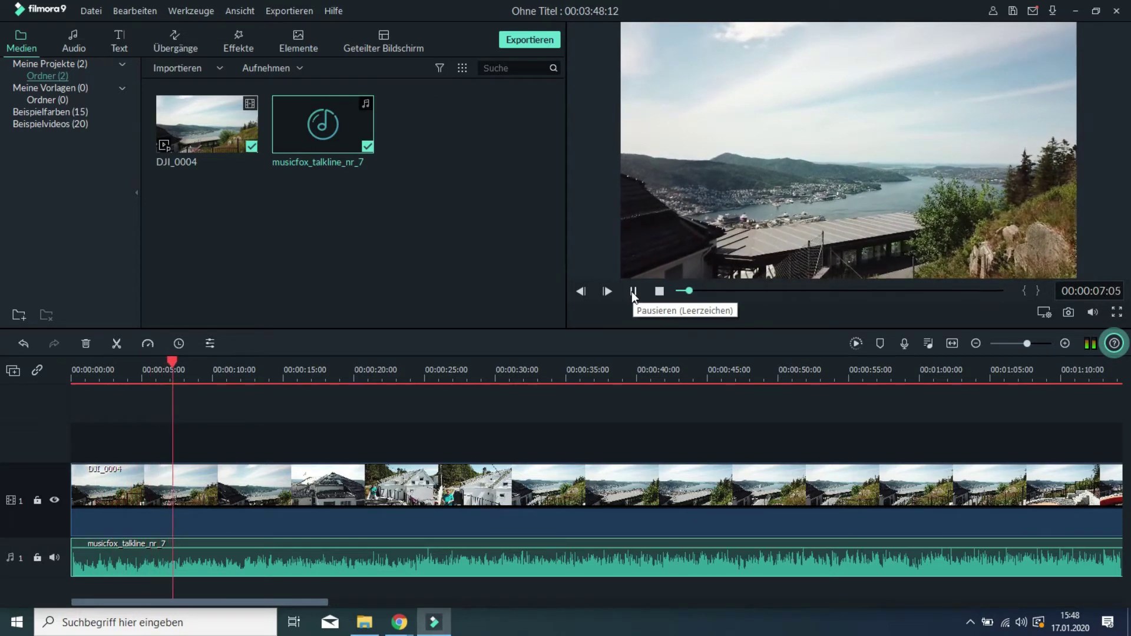
{"action": "left_click", "coordinate": [631, 292]}
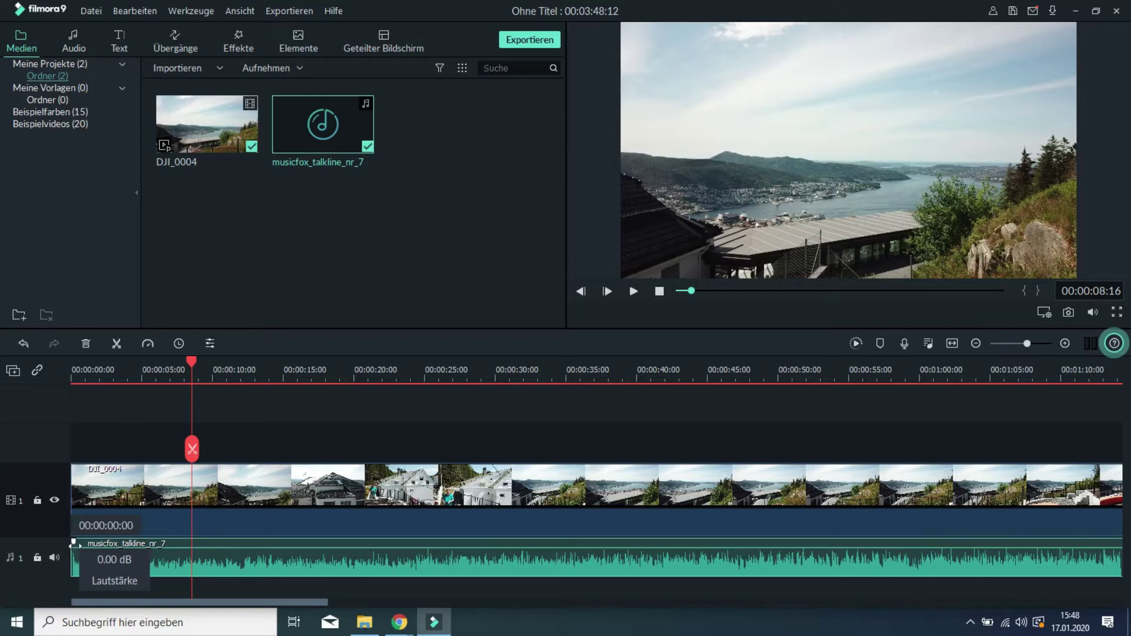
Step: Add a fade-in of about 5 seconds to the music clip and play it from the start to check it
{"action": "left_click_drag", "start_coordinate": [73, 542], "coordinate": [147, 575]}
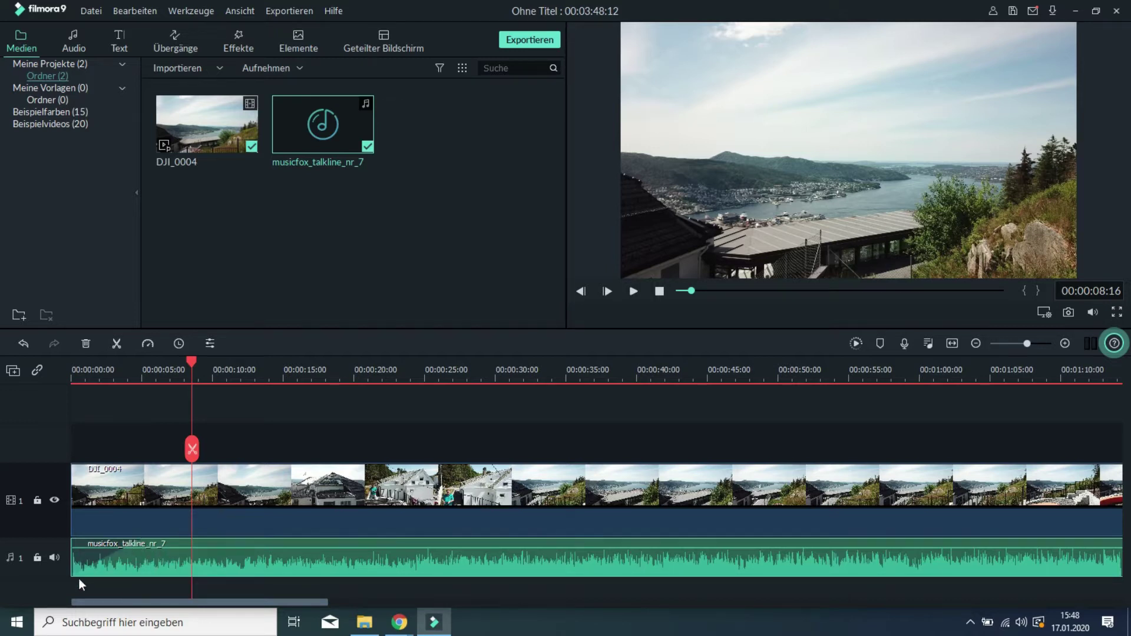
{"action": "mouse_move", "coordinate": [137, 546]}
{"action": "mouse_move", "coordinate": [235, 546]}
{"action": "left_click", "coordinate": [658, 292]}
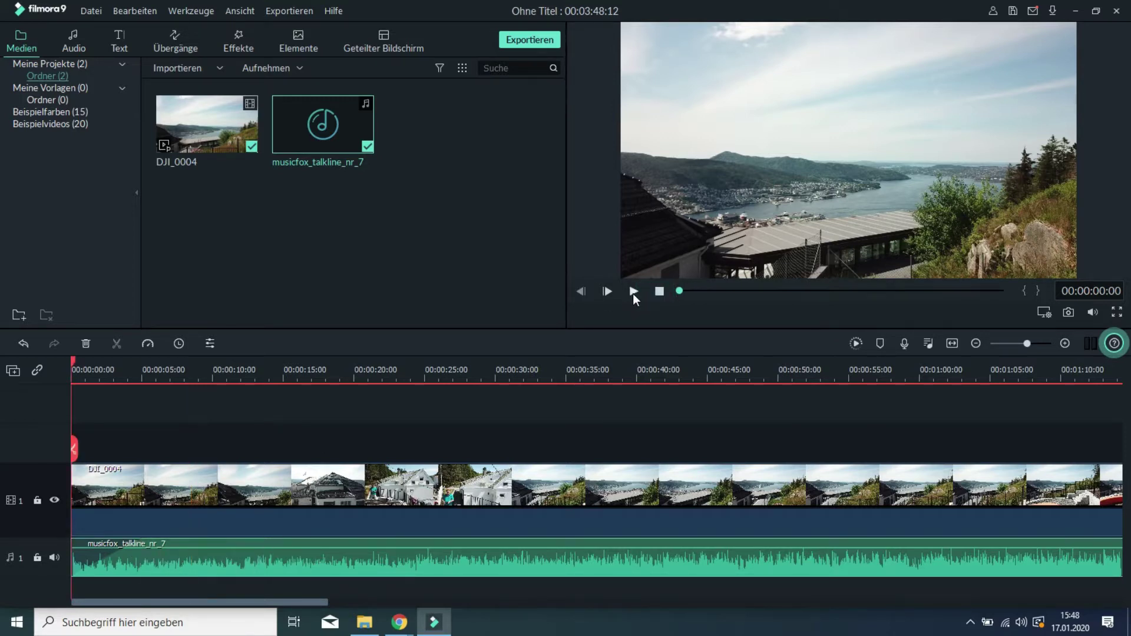
{"action": "left_click", "coordinate": [634, 293]}
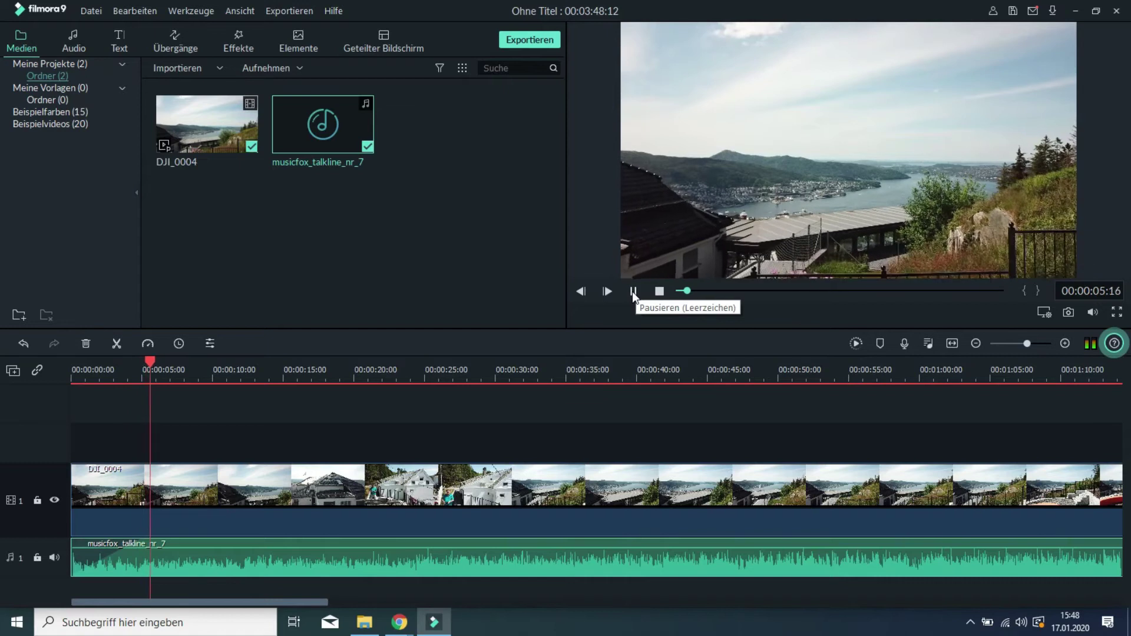
{"action": "left_click", "coordinate": [633, 291]}
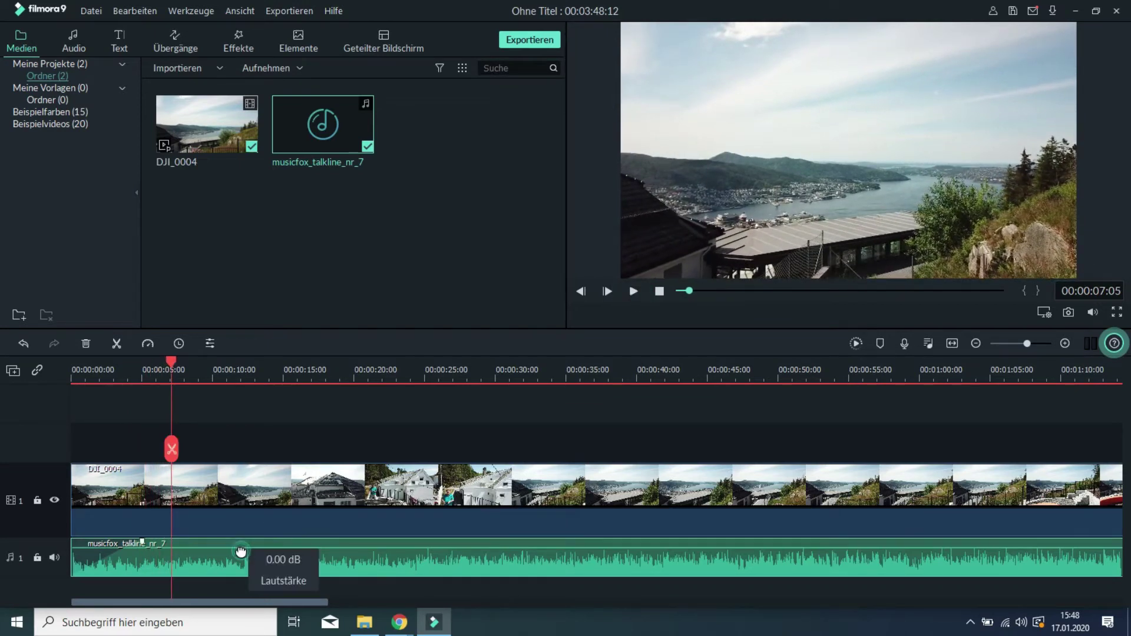
Step: Lower the music clip's volume to about -28.73 dB and play the project from the start to check it
{"action": "left_click_drag", "start_coordinate": [241, 552], "coordinate": [242, 569]}
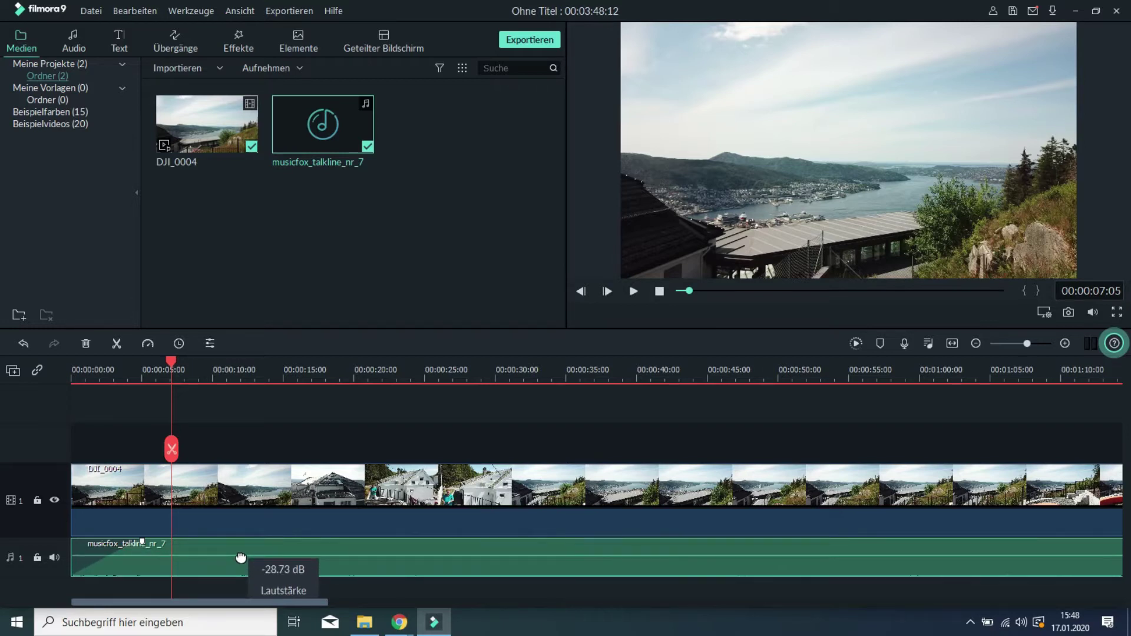
{"action": "left_click", "coordinate": [659, 291]}
{"action": "left_click", "coordinate": [632, 291]}
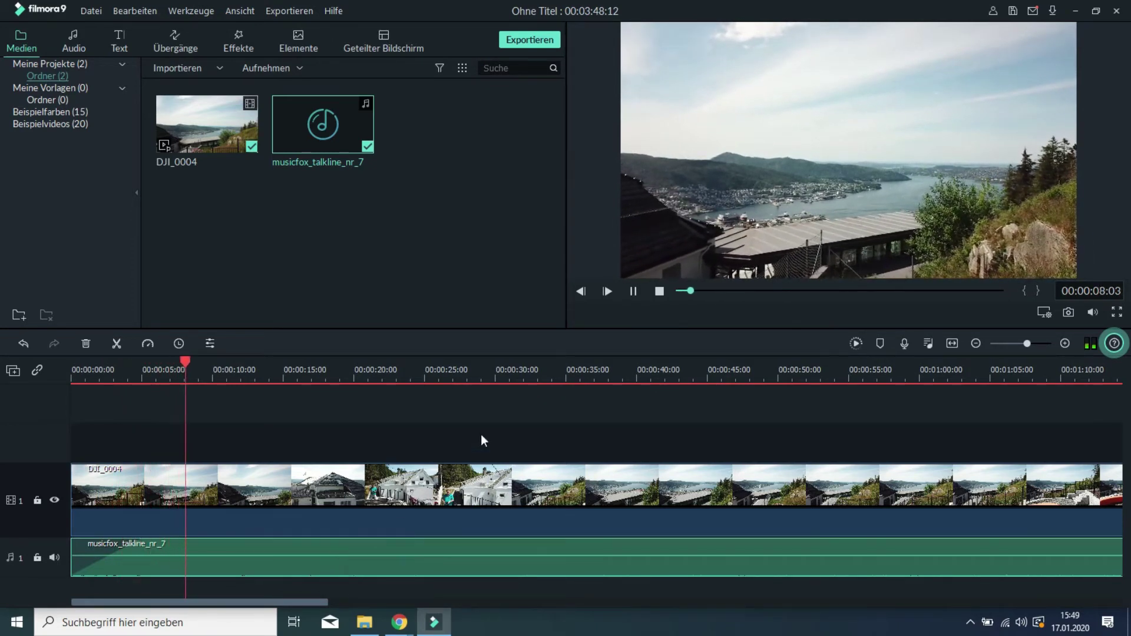
{"action": "left_click", "coordinate": [633, 291]}
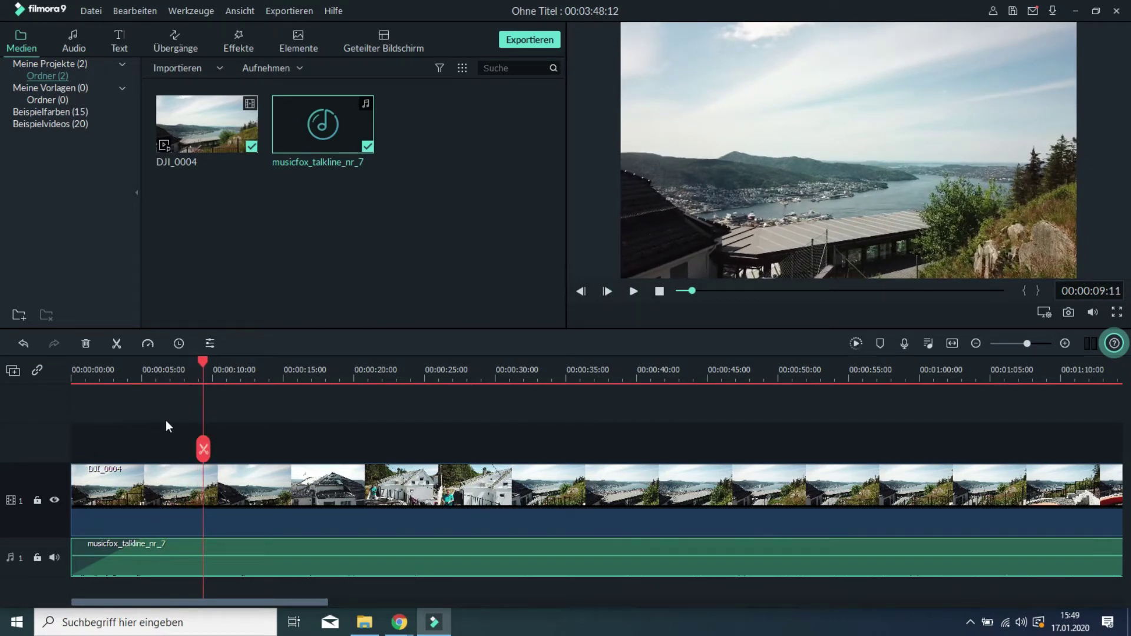
Step: Add the Titel 1 text template at the start of video track 2, above the DJI_0004 clip
{"action": "left_click", "coordinate": [118, 43]}
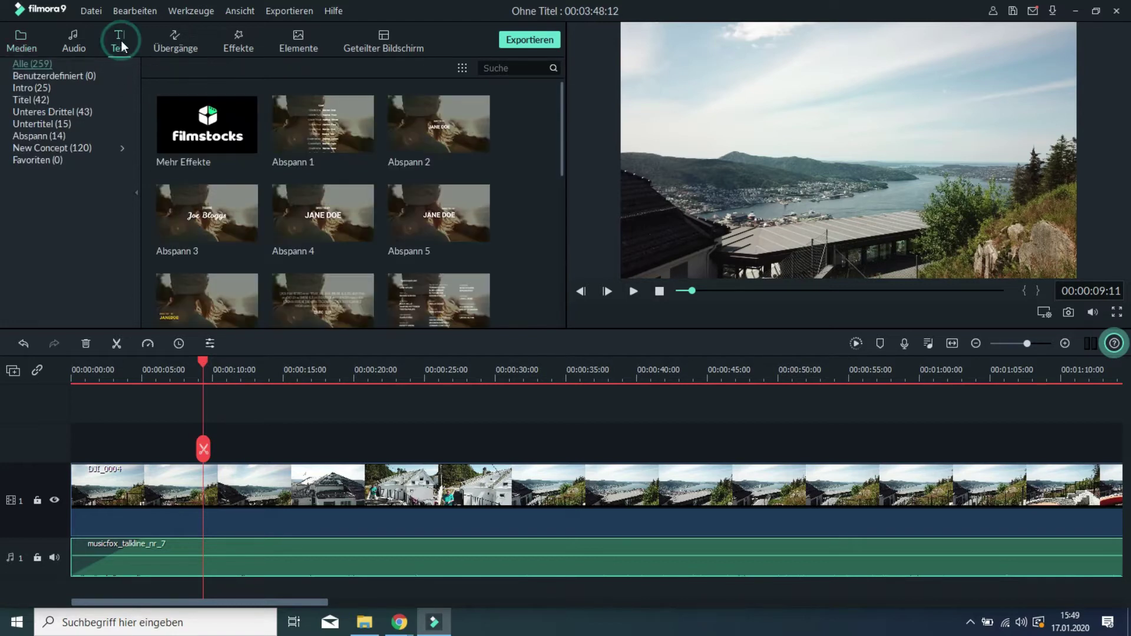
{"action": "left_click", "coordinate": [36, 100]}
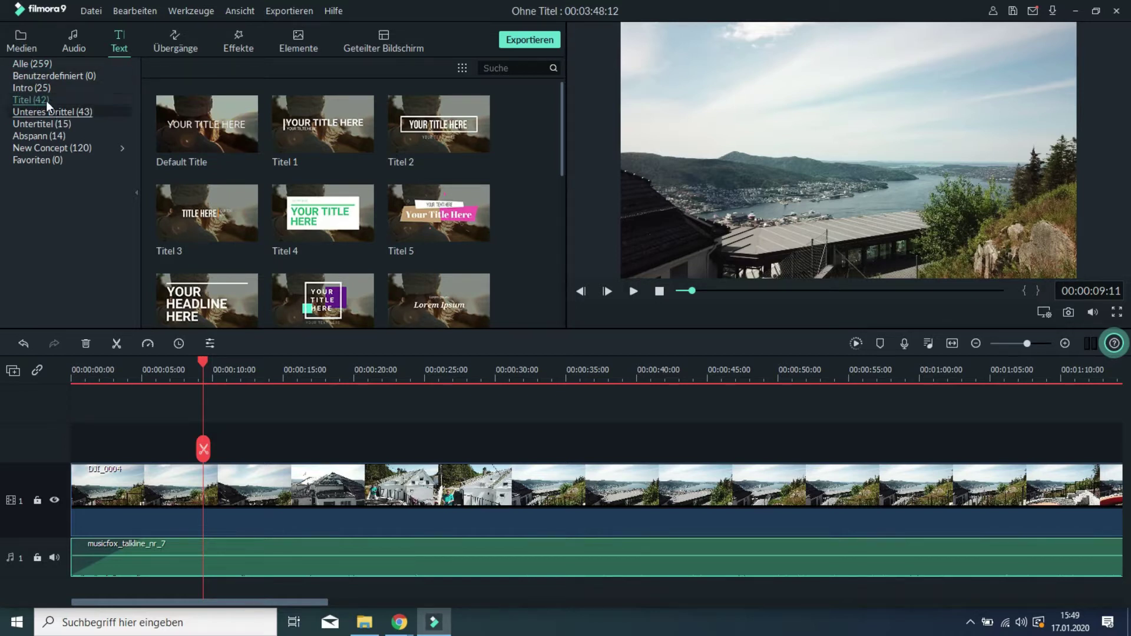
{"action": "left_click", "coordinate": [322, 122]}
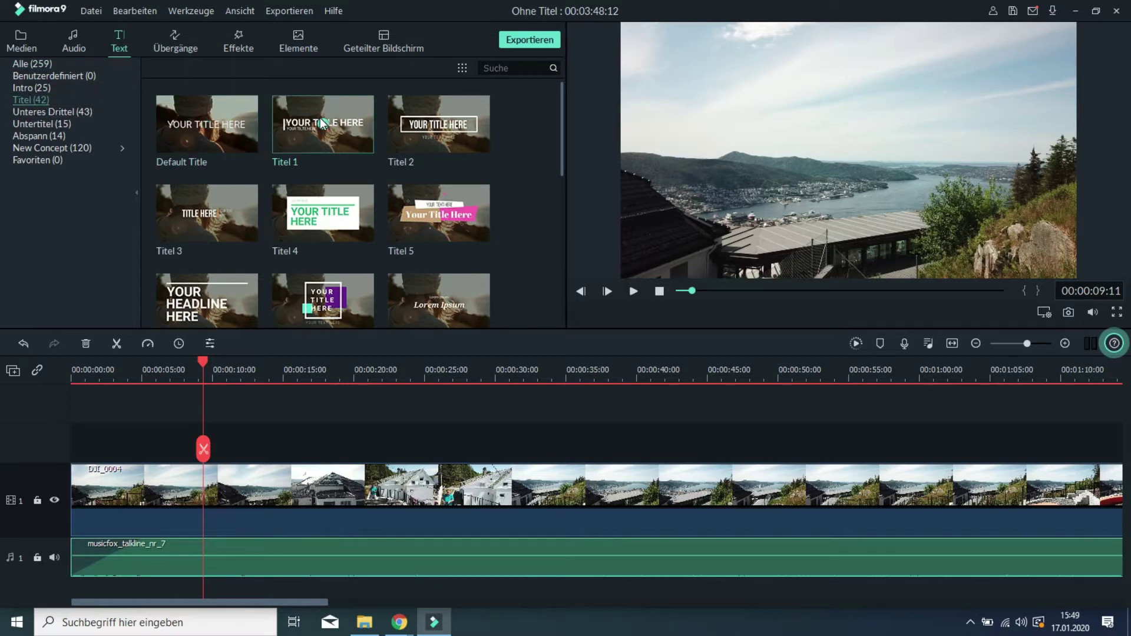
{"action": "left_click", "coordinate": [291, 126]}
{"action": "left_click_drag", "start_coordinate": [186, 369], "coordinate": [59, 446]}
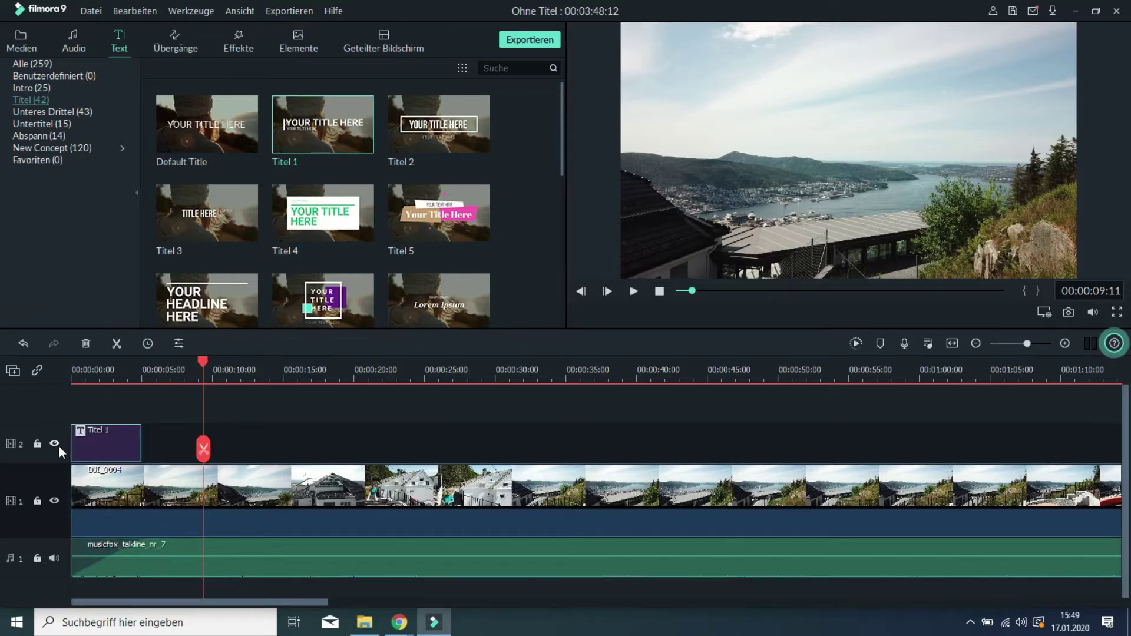
Step: Replace the small second line of the Titel 1 clip with "BY" followed by the author's first name
{"action": "double_click", "coordinate": [107, 437]}
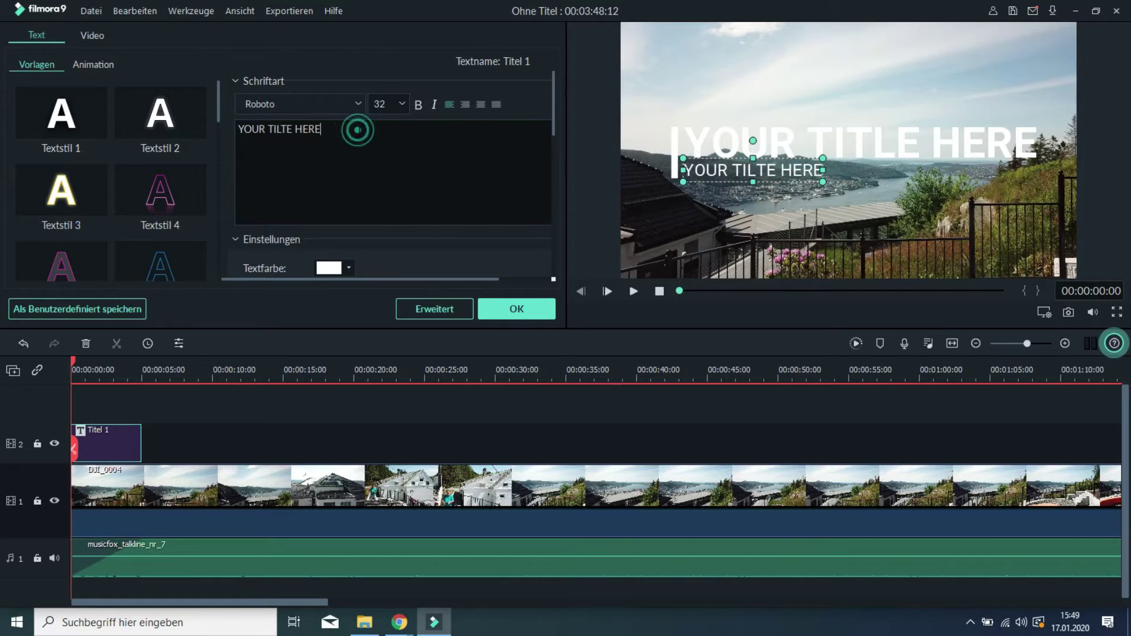
{"action": "key", "text": "ctrl+a"}
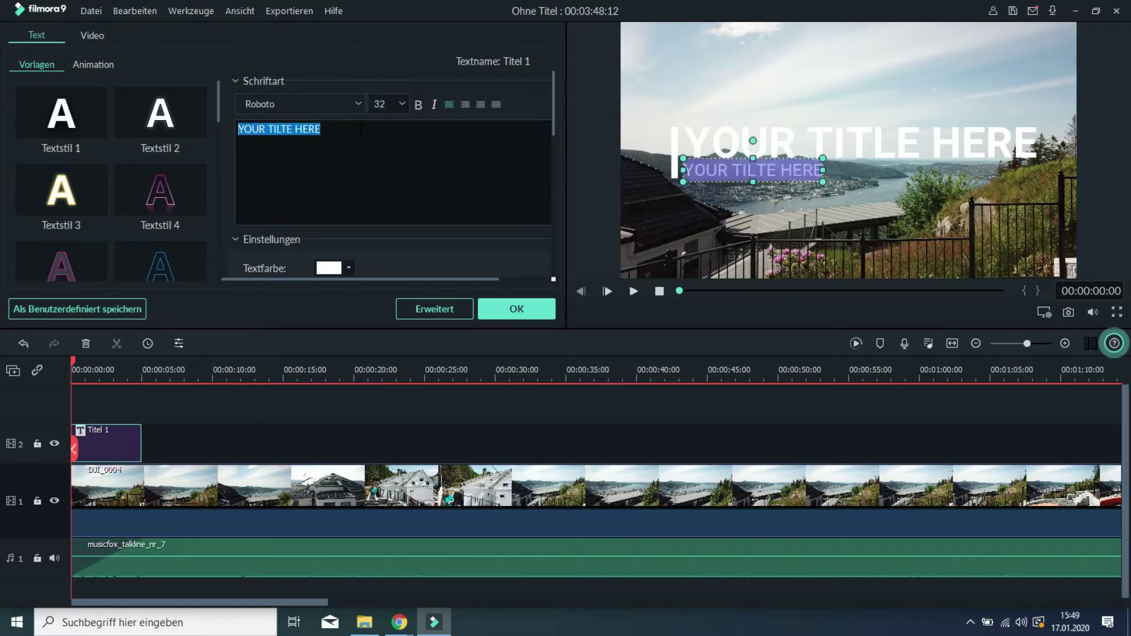
{"action": "type", "text": "BY ANDRE"}
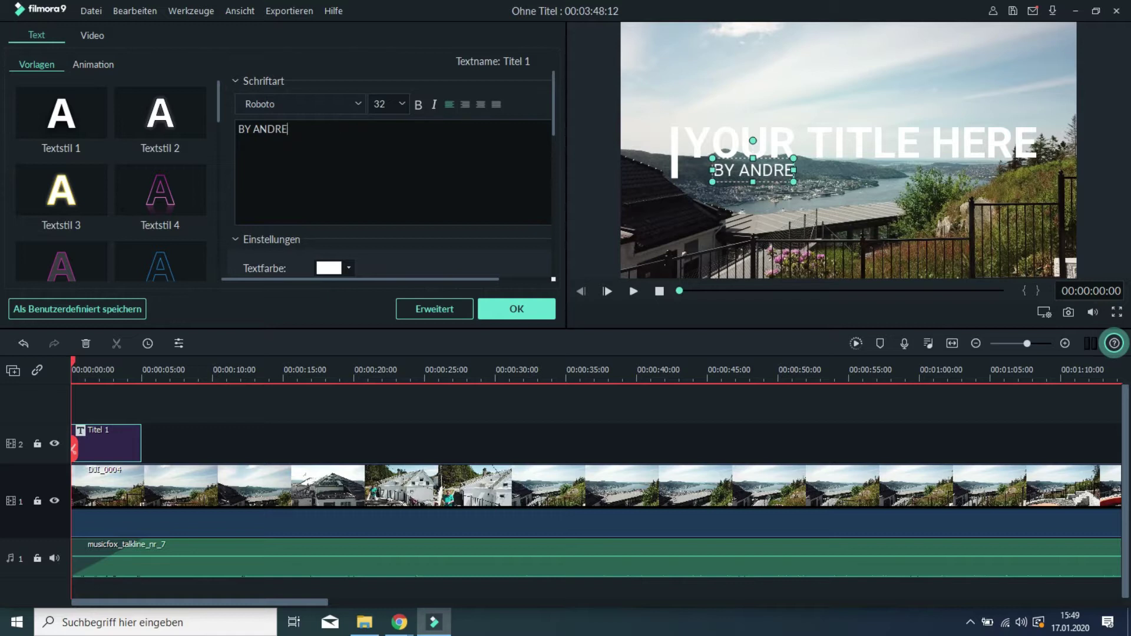
{"action": "key", "text": "BackSpace"}
{"action": "key", "text": "BackSpace"}
{"action": "type", "text": "Y"}
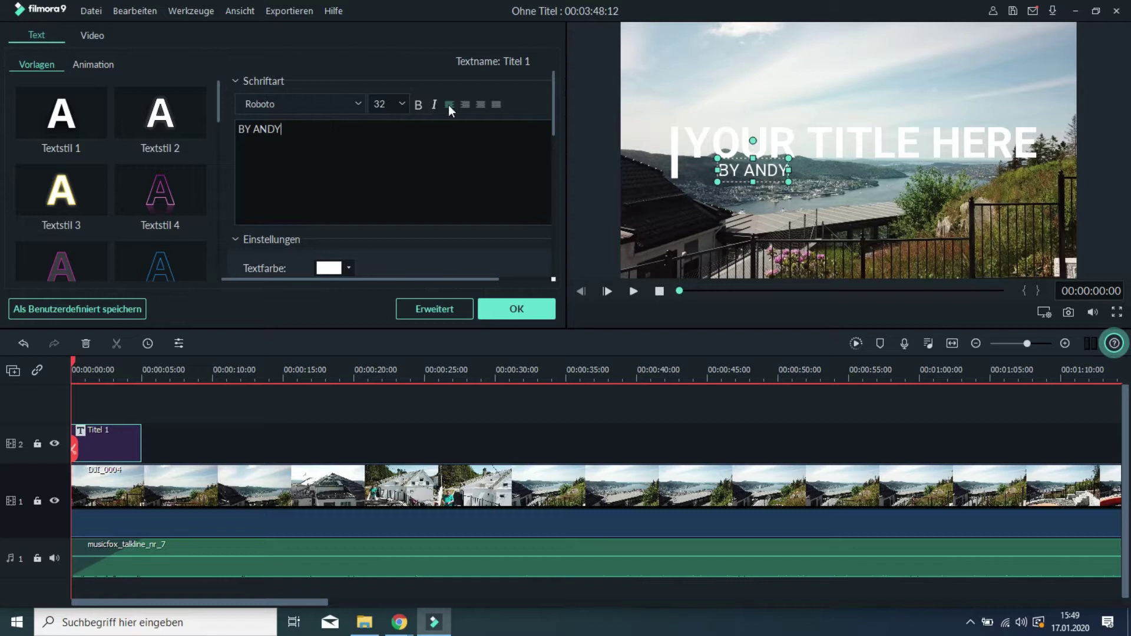
Step: Replace the large heading line of the Titel 1 clip with "ERSTES VIDEO"
{"action": "left_click", "coordinate": [701, 151]}
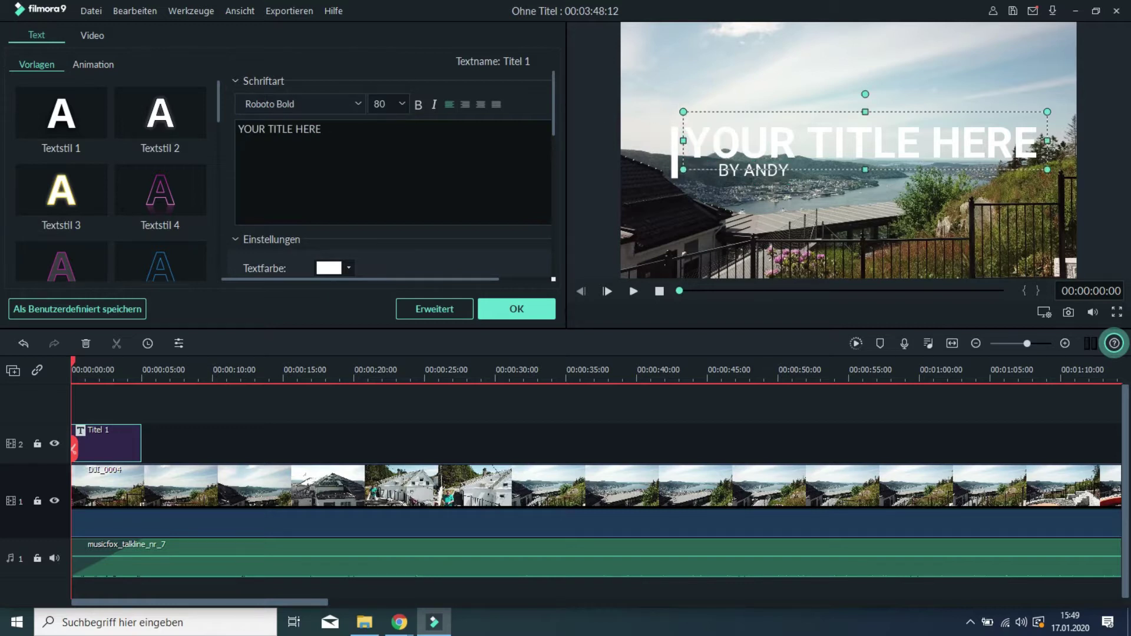
{"action": "left_click", "coordinate": [330, 134]}
{"action": "key", "text": "ctrl+a"}
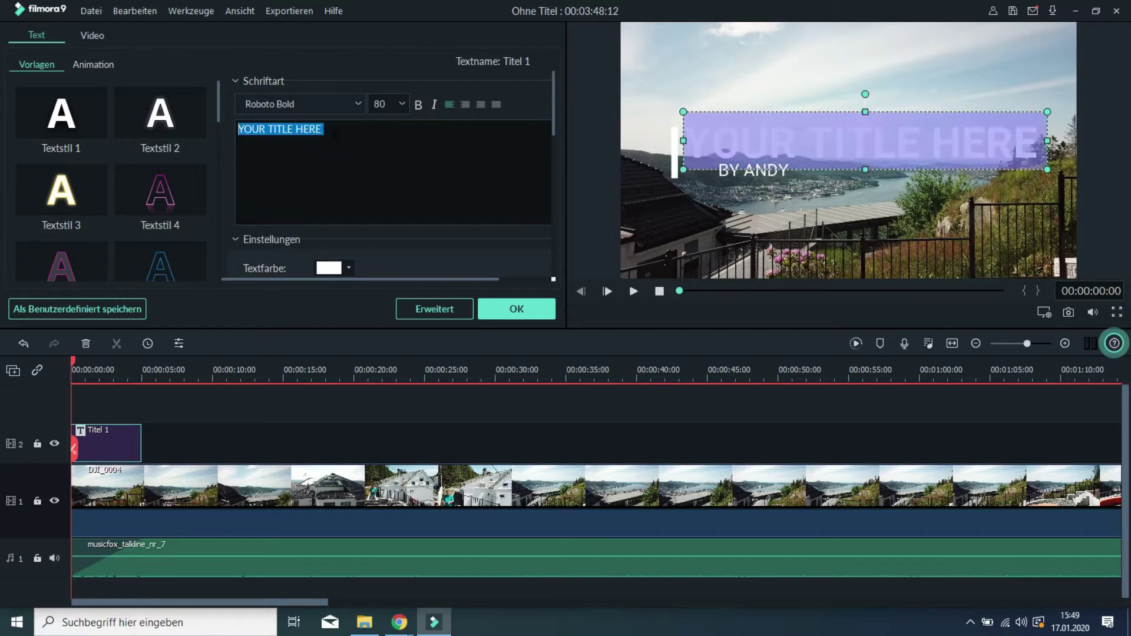
{"action": "type", "text": "ERSTE"}
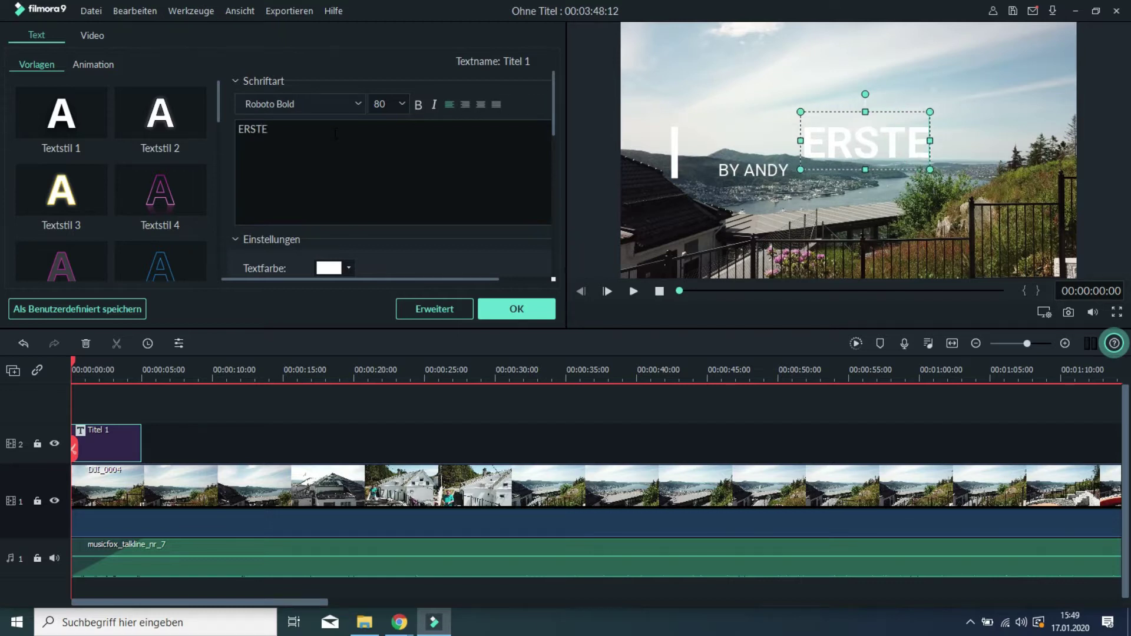
{"action": "type", "text": "S VIDEO"}
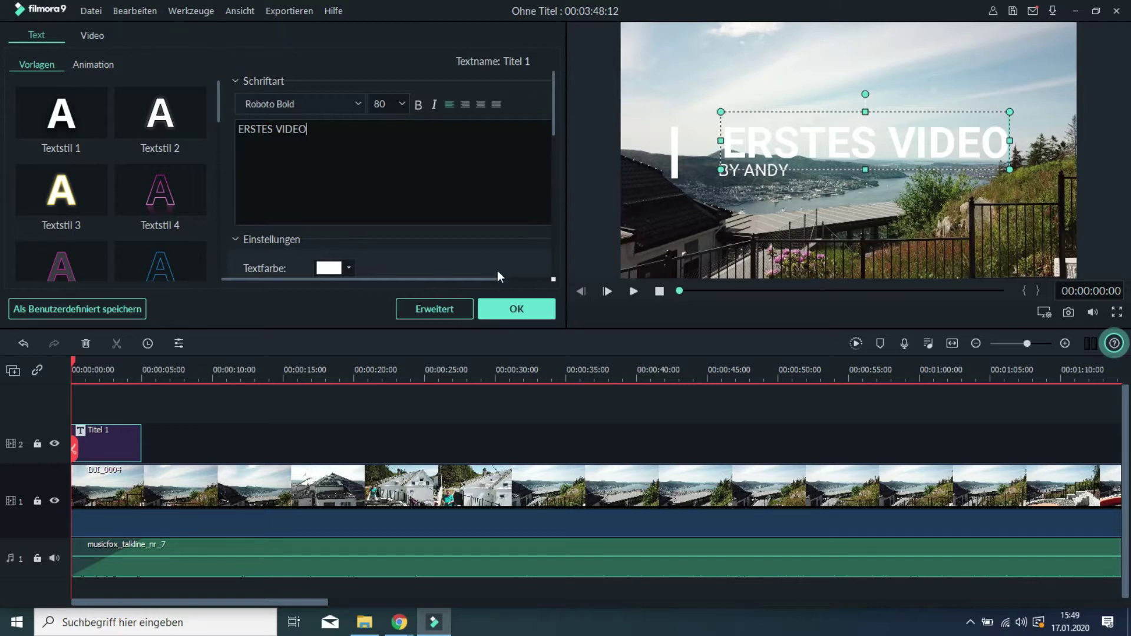
Step: Move the heading and the byline in the preview so both start directly beside the title's vertical bar
{"action": "left_click", "coordinate": [741, 143]}
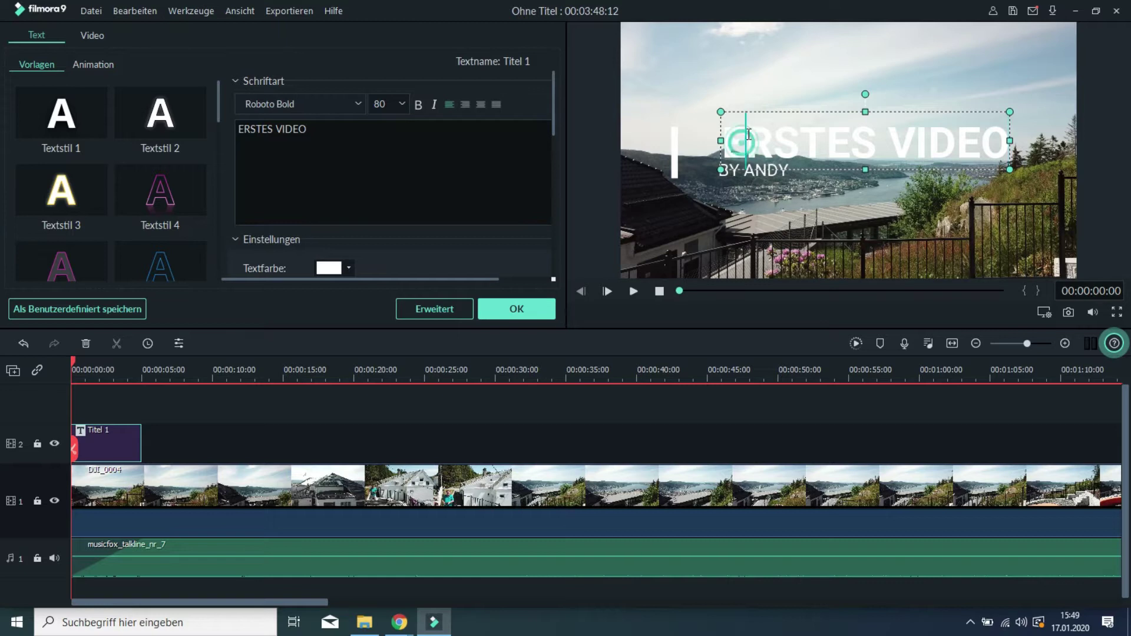
{"action": "left_click", "coordinate": [748, 112]}
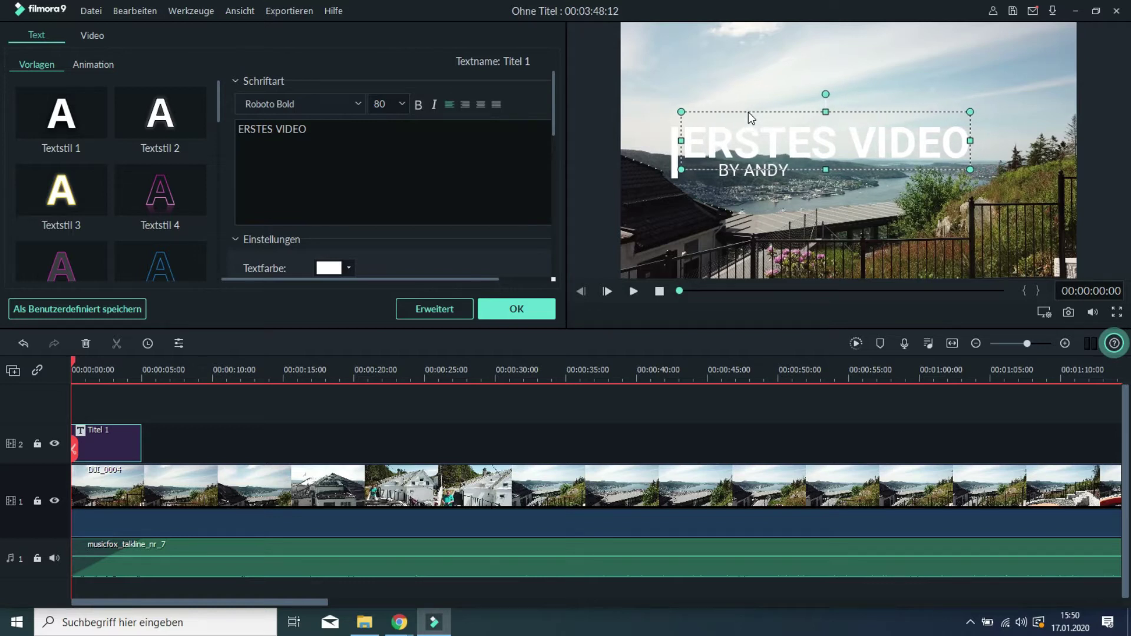
{"action": "left_click", "coordinate": [764, 173]}
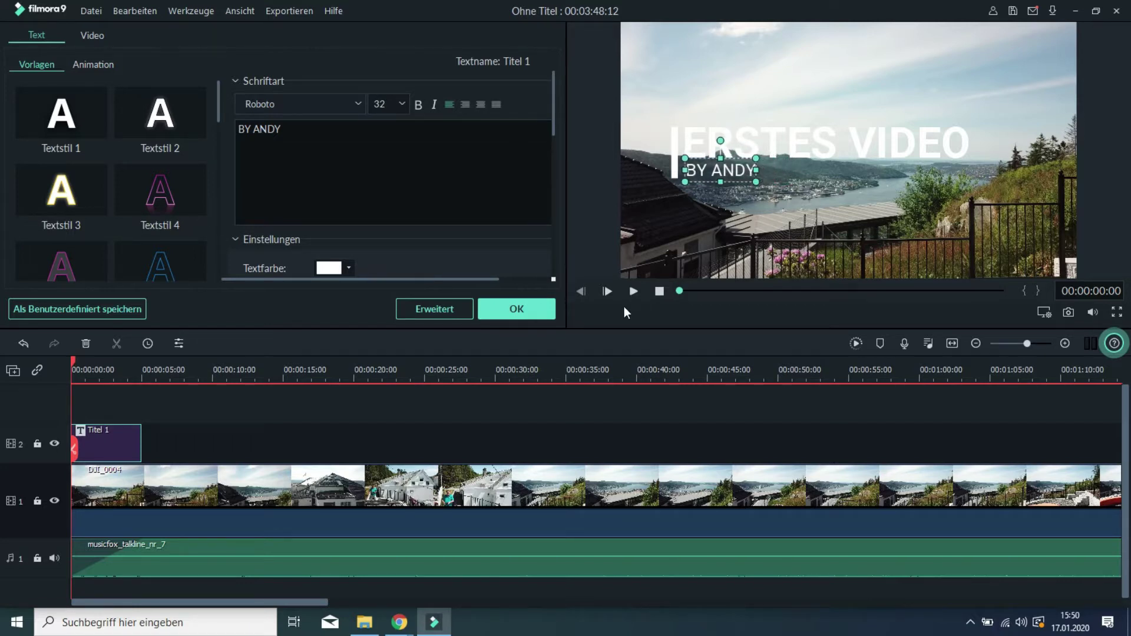
Step: Play the project from the start to check the edited title over the video and music
{"action": "left_click", "coordinate": [660, 291]}
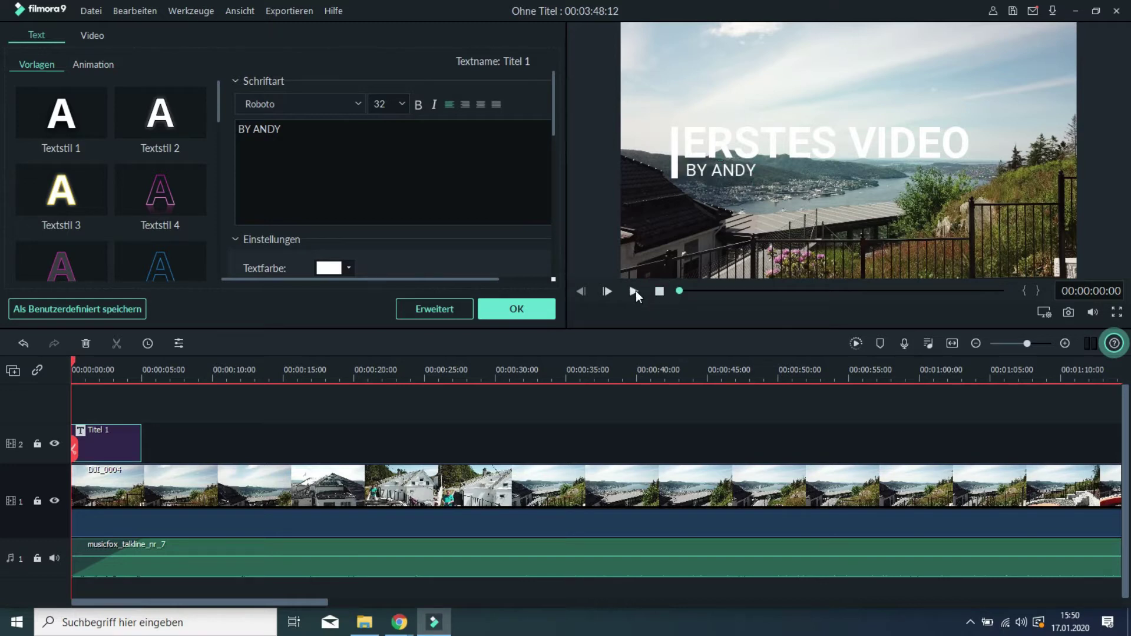
{"action": "left_click", "coordinate": [634, 291]}
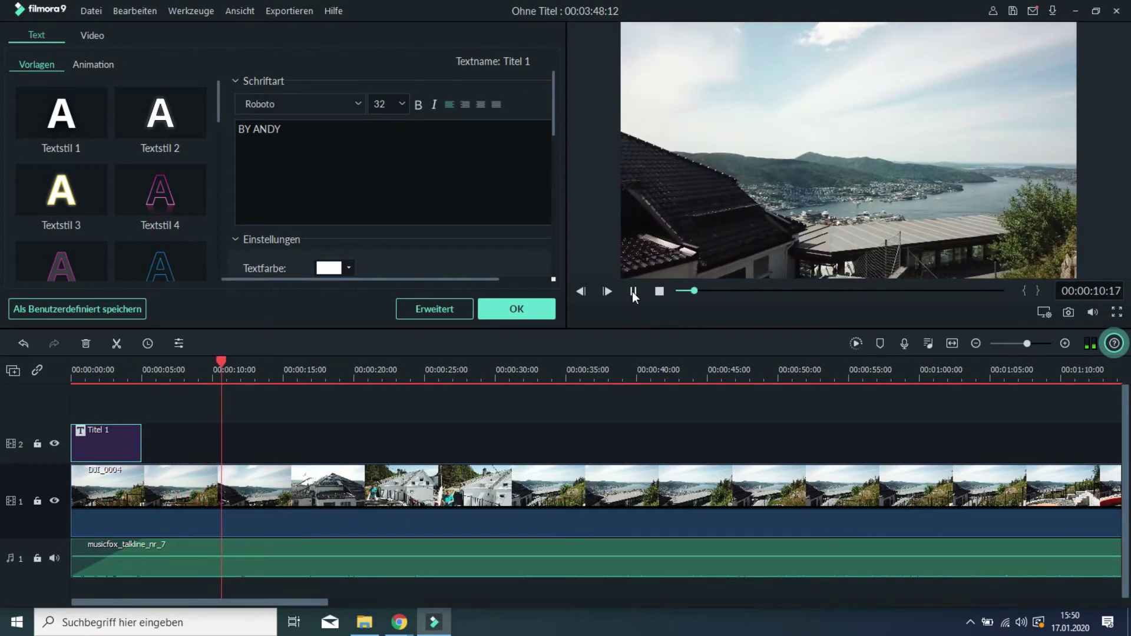
{"action": "left_click", "coordinate": [632, 291]}
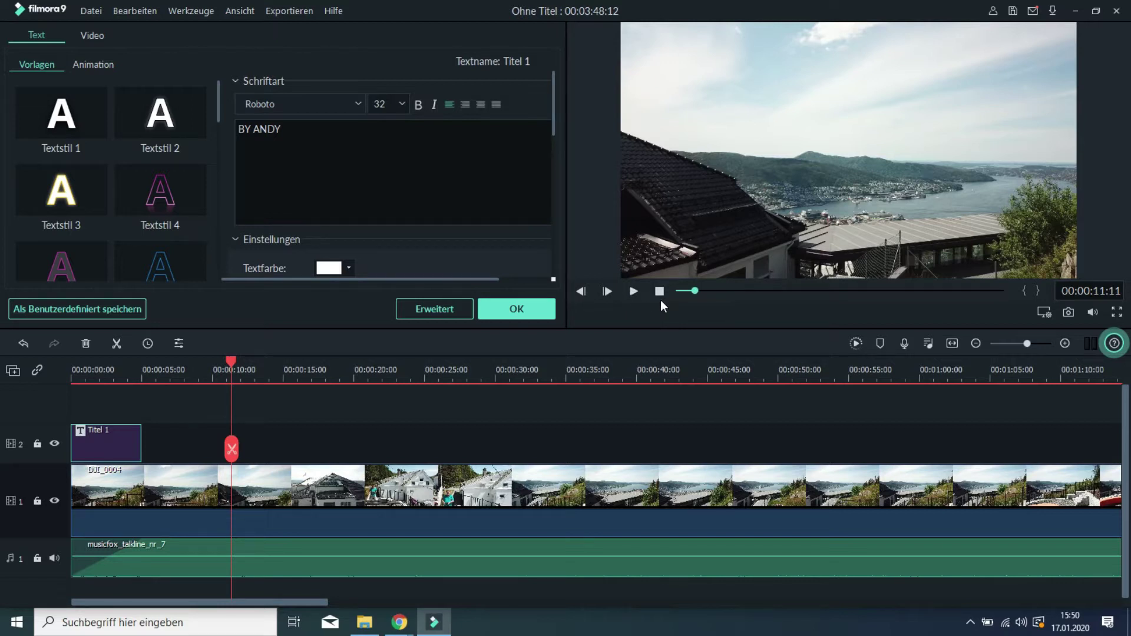
{"action": "left_click", "coordinate": [660, 291]}
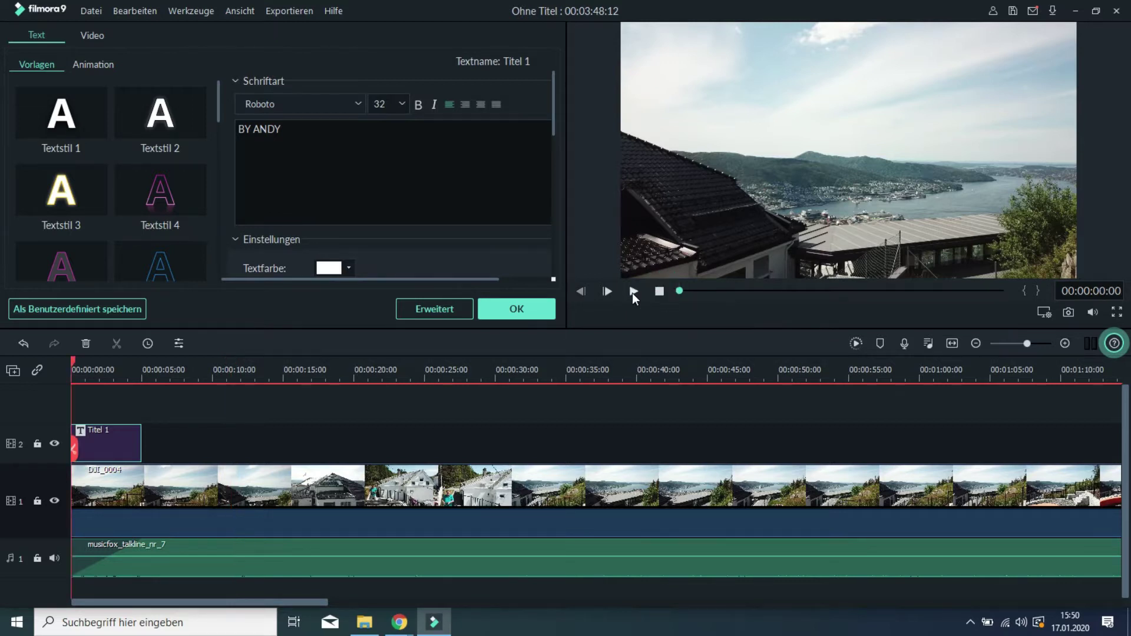
{"action": "left_click", "coordinate": [632, 292]}
{"action": "double_click", "coordinate": [476, 494]}
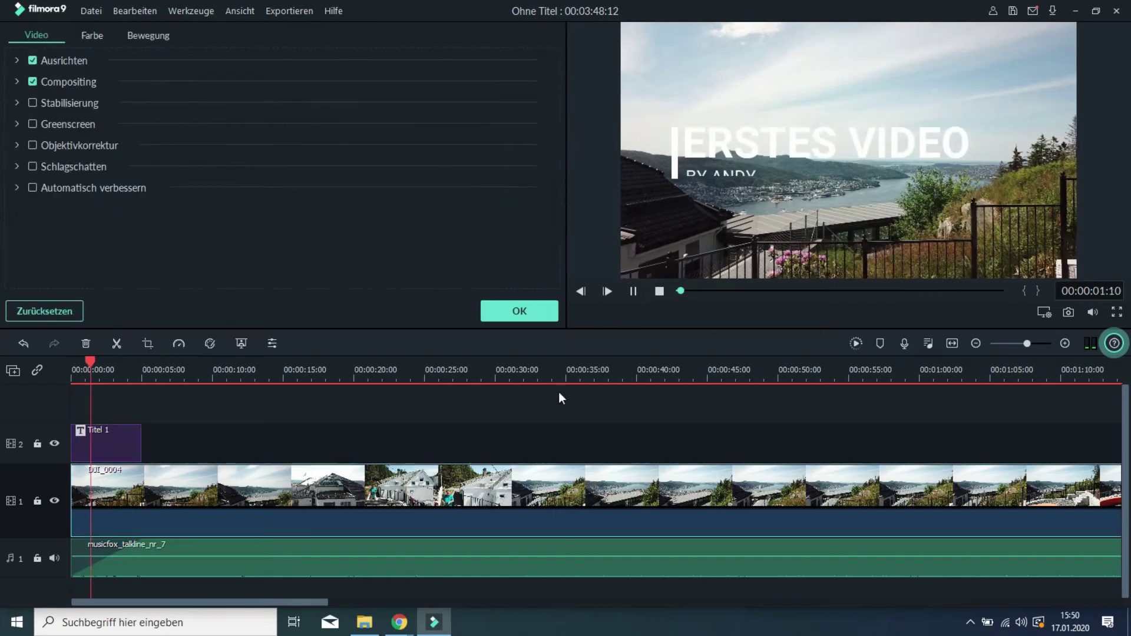
{"action": "left_click", "coordinate": [659, 292]}
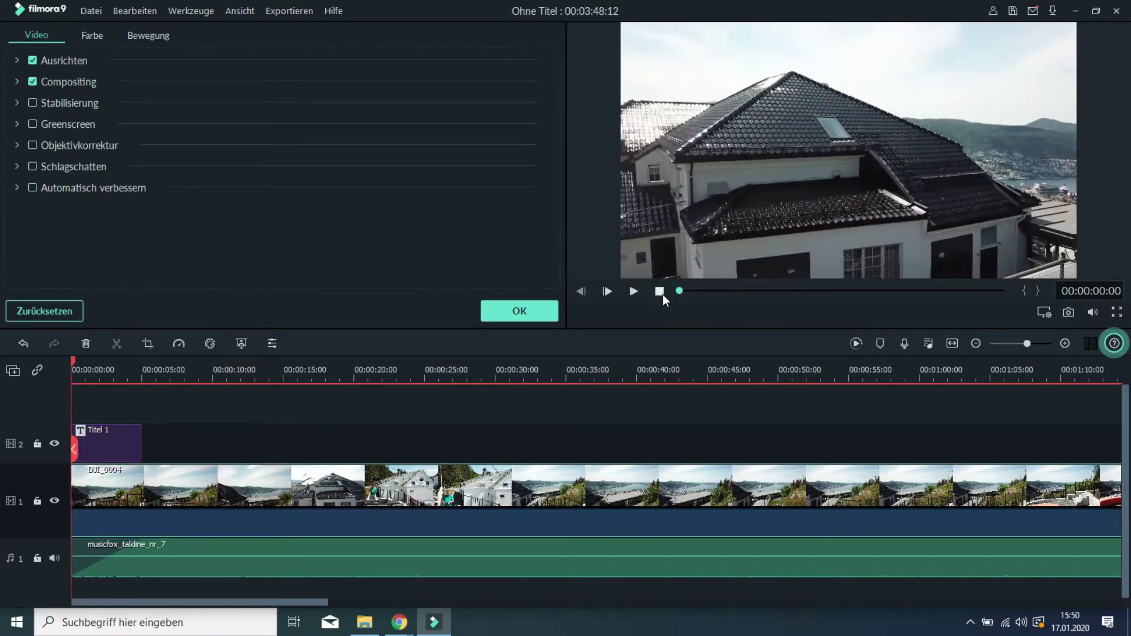
Step: Find the end of the calm view over the bay in the DJI_0004 clip and split it at 00:00:13:22
{"action": "left_click", "coordinate": [630, 292]}
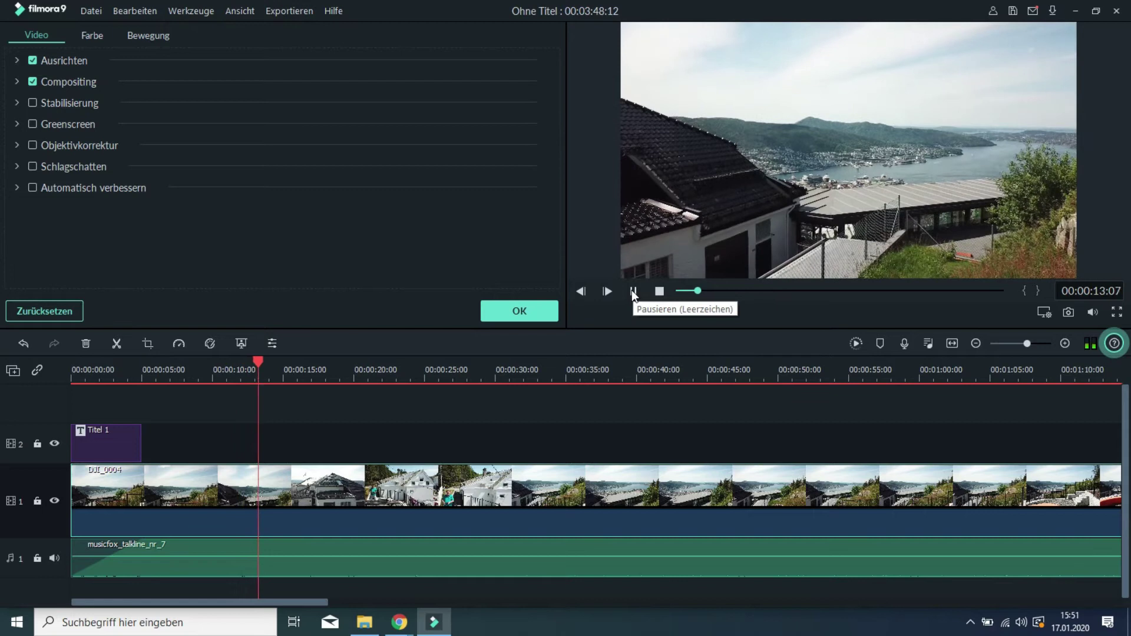
{"action": "left_click", "coordinate": [632, 290]}
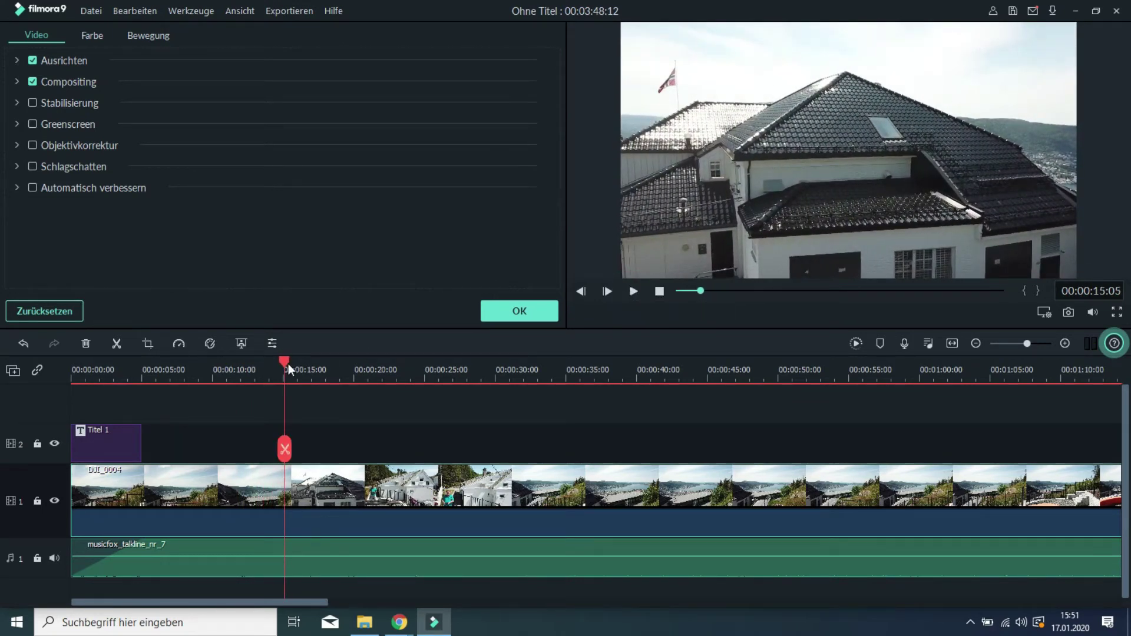
{"action": "left_click_drag", "start_coordinate": [286, 361], "coordinate": [249, 369]}
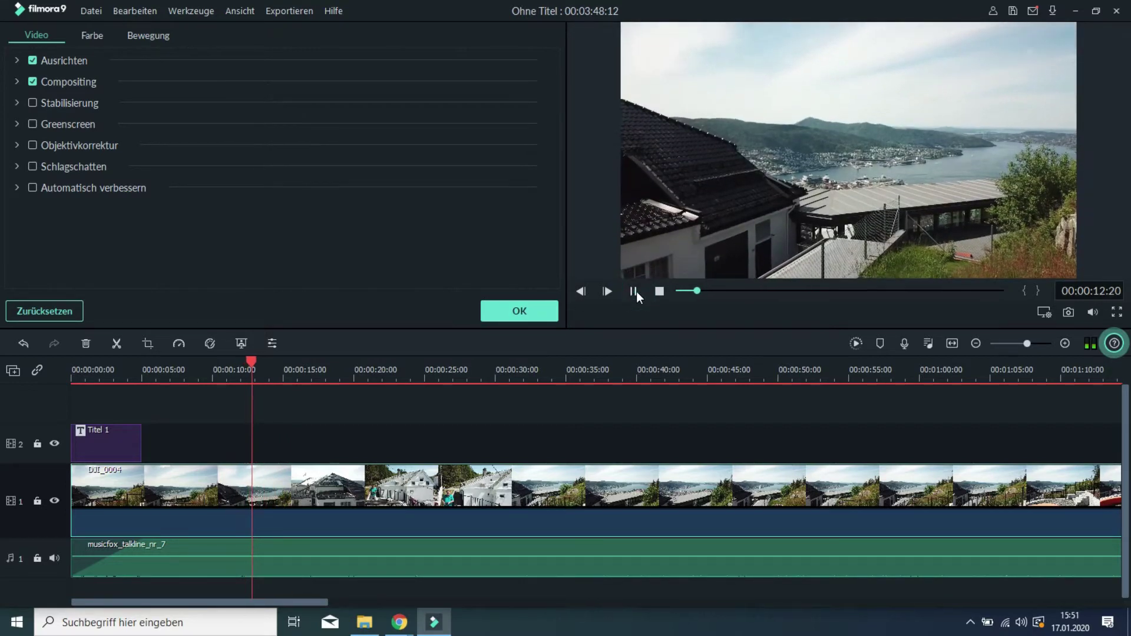
{"action": "left_click", "coordinate": [635, 291]}
{"action": "left_click", "coordinate": [634, 291]}
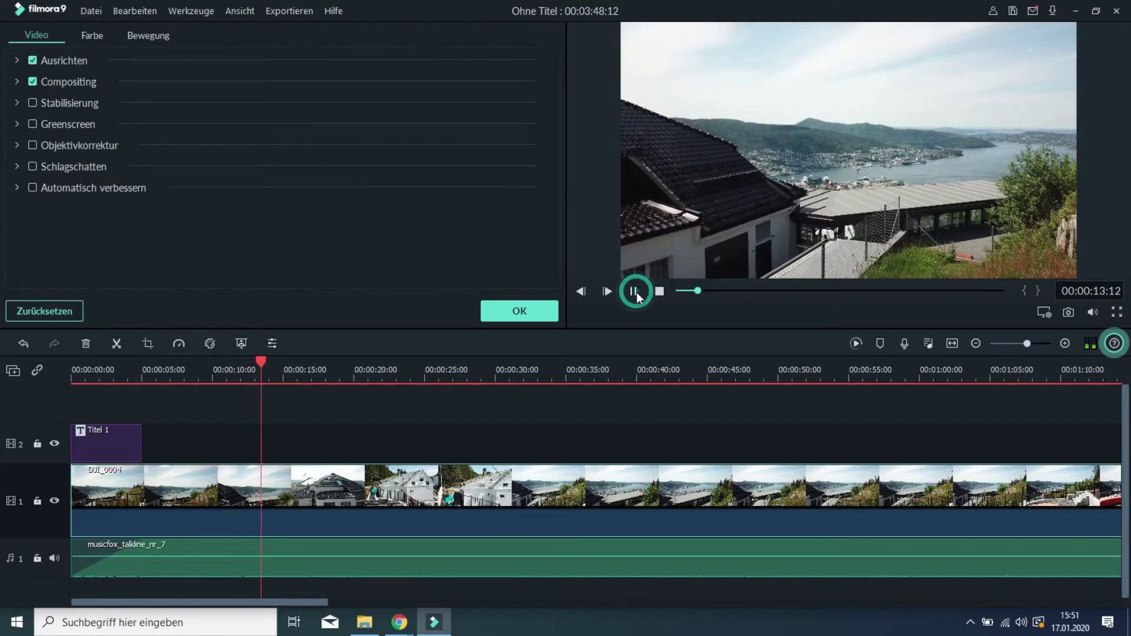
{"action": "left_click", "coordinate": [630, 295]}
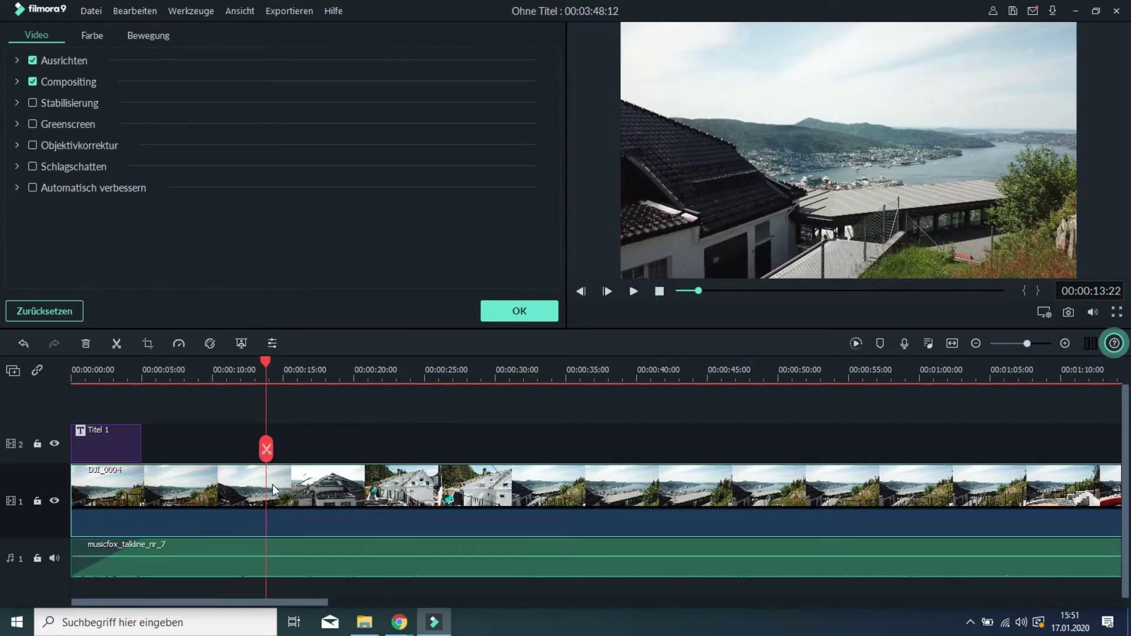
{"action": "left_click", "coordinate": [268, 448]}
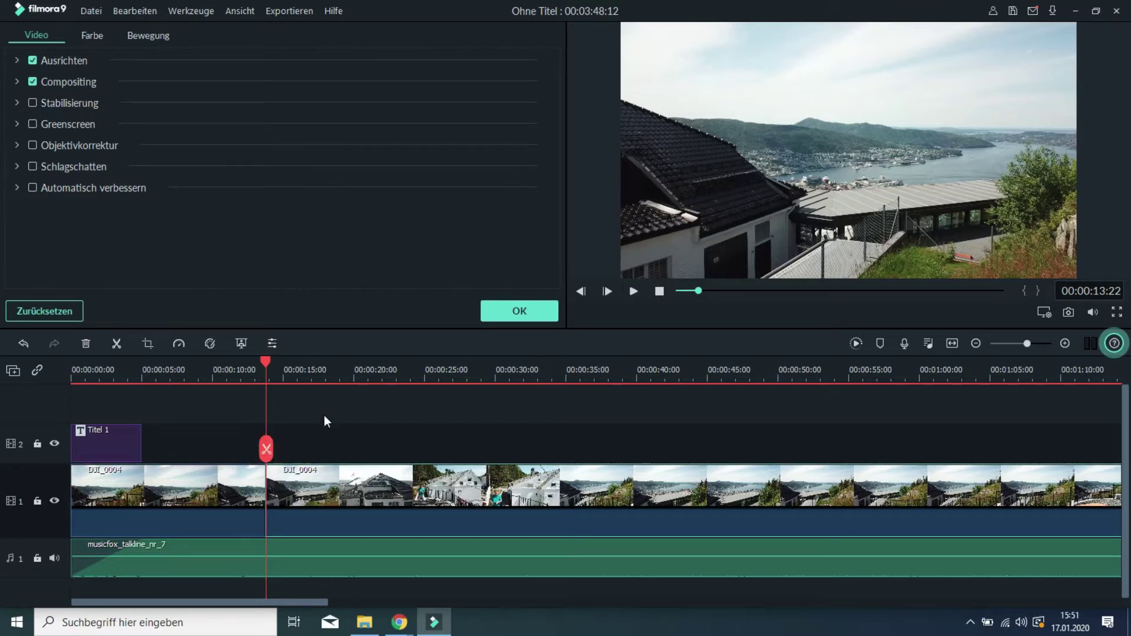
Step: Split the DJI_0004 clip again at 00:00:18:00 and delete the section between the two cuts
{"action": "left_click", "coordinate": [632, 292]}
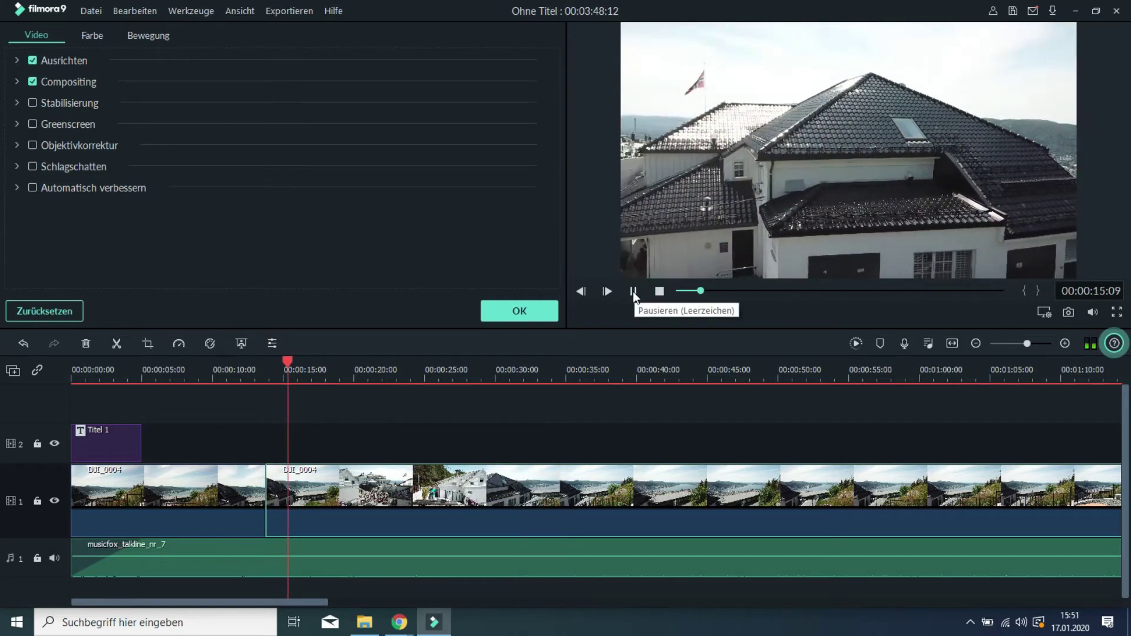
{"action": "left_click", "coordinate": [624, 294]}
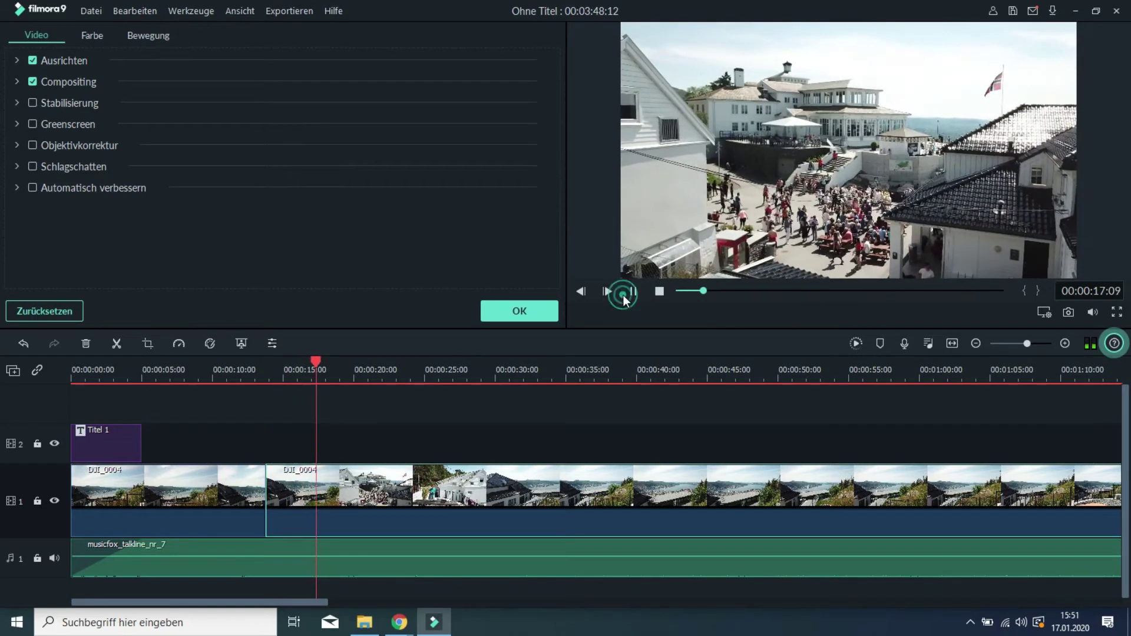
{"action": "left_click", "coordinate": [633, 291]}
{"action": "left_click_drag", "start_coordinate": [330, 371], "coordinate": [321, 371]}
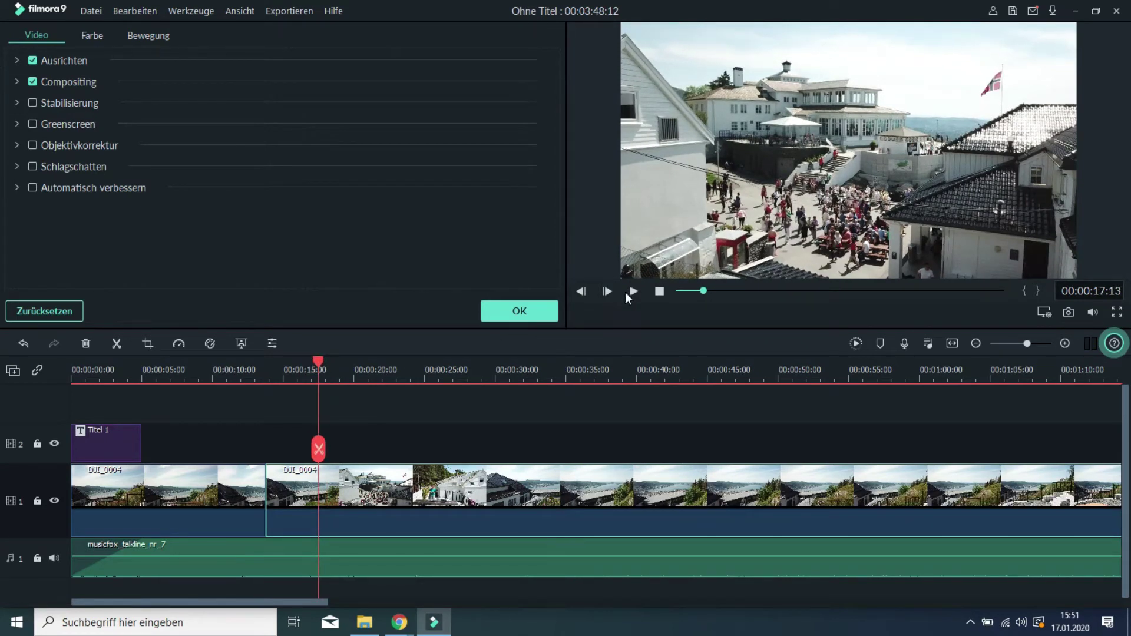
{"action": "left_click", "coordinate": [633, 291]}
{"action": "left_click", "coordinate": [632, 291]}
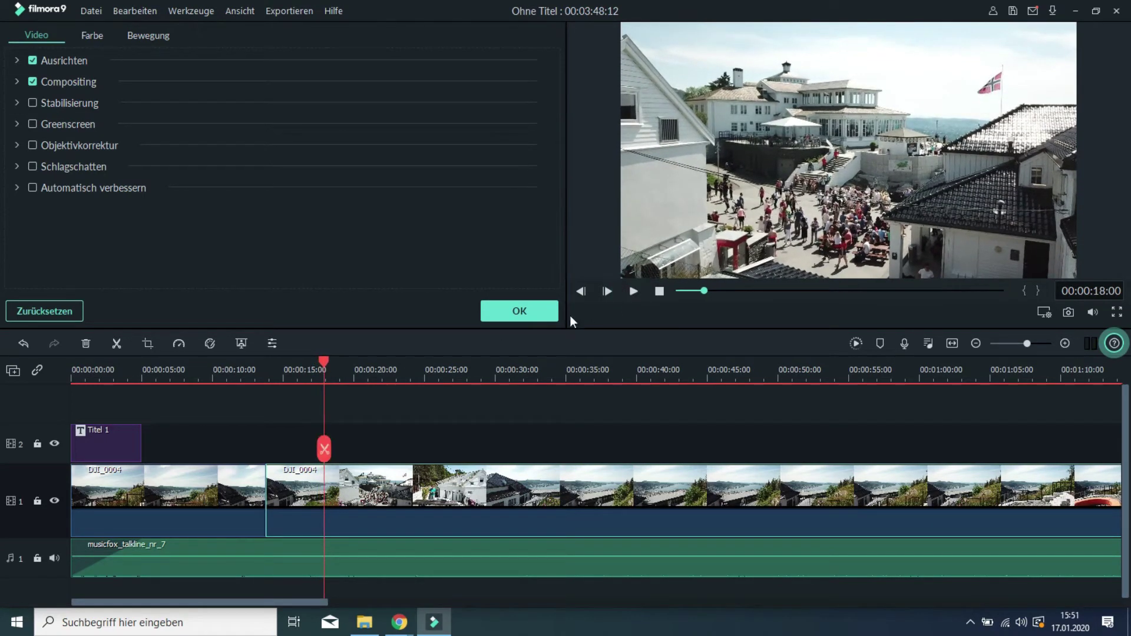
{"action": "left_click", "coordinate": [324, 448]}
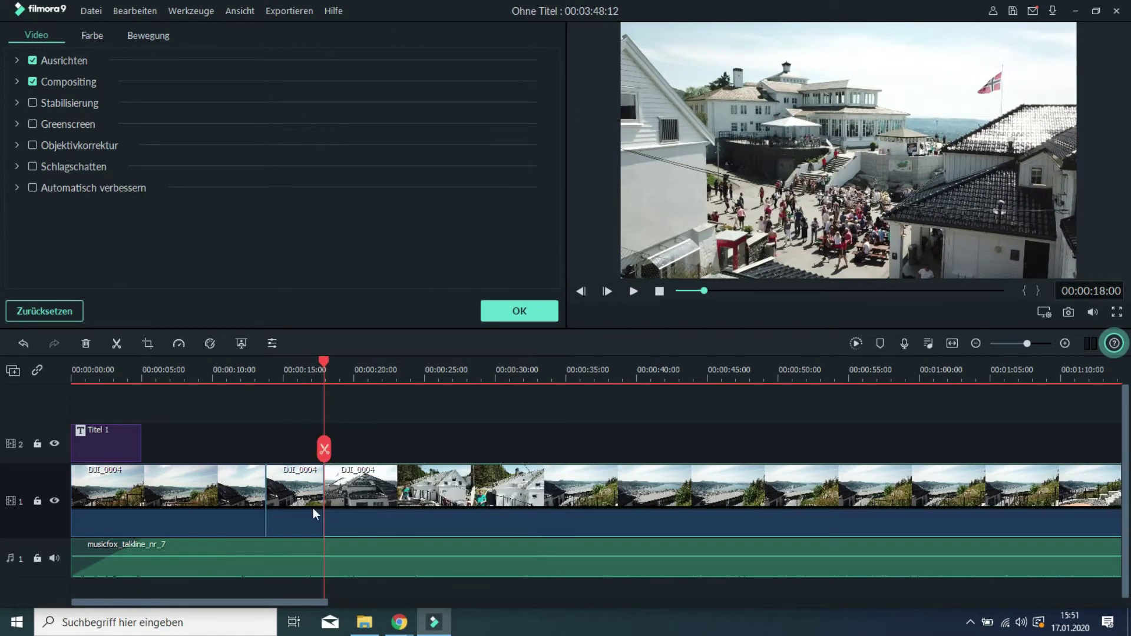
{"action": "left_click", "coordinate": [288, 506]}
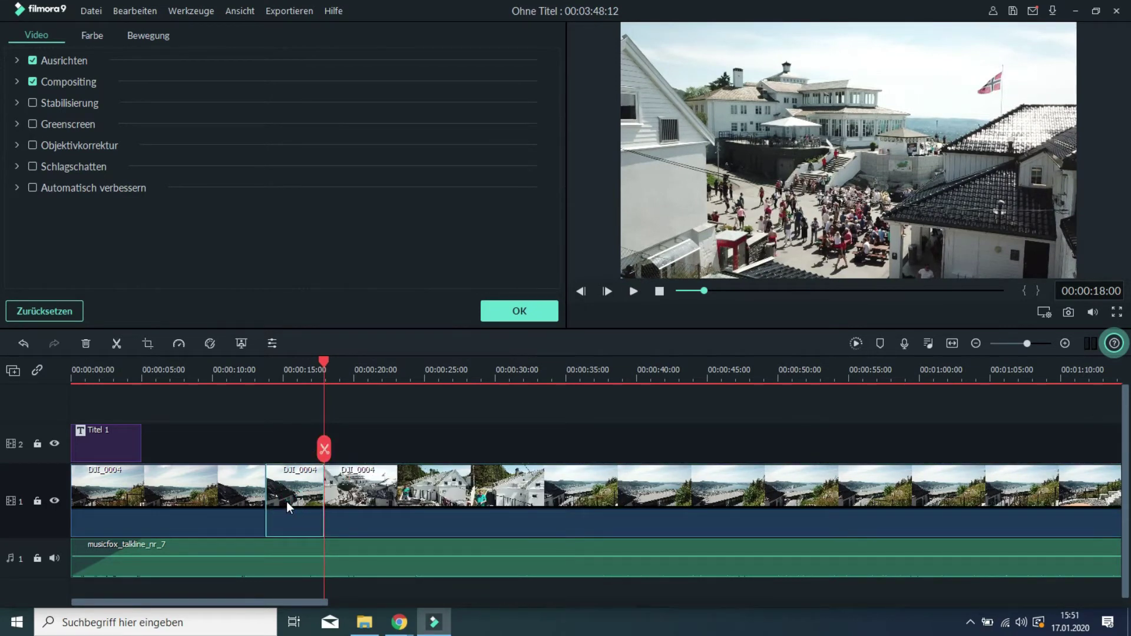
{"action": "key", "text": "Delete"}
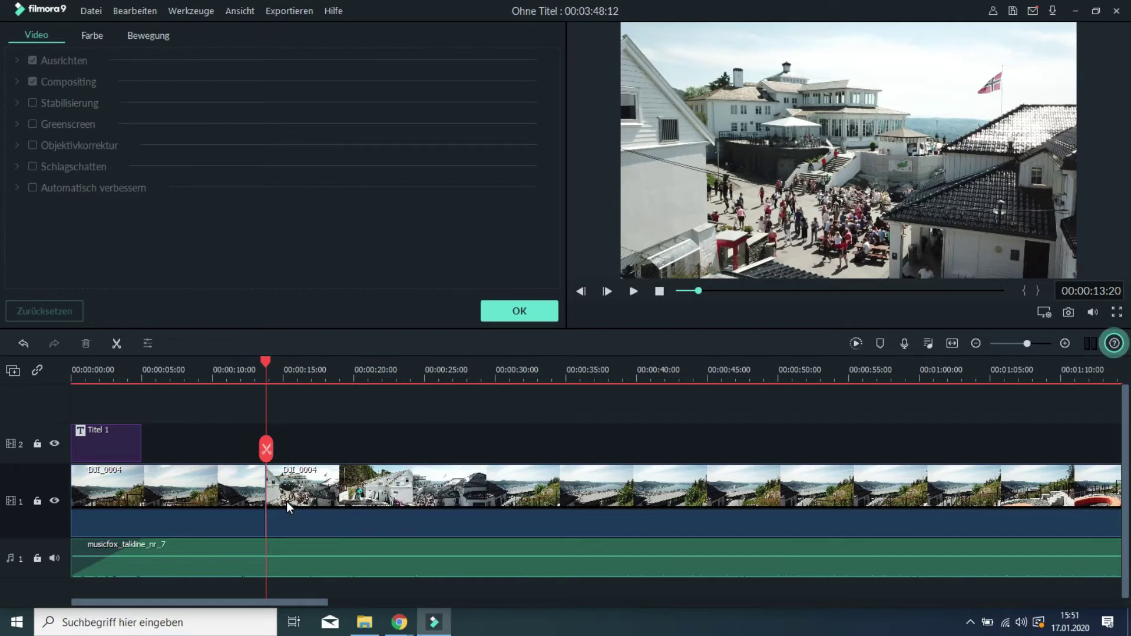
Step: Play the video across the new cut and step the playhead back to 00:00:14:14
{"action": "left_click", "coordinate": [632, 292]}
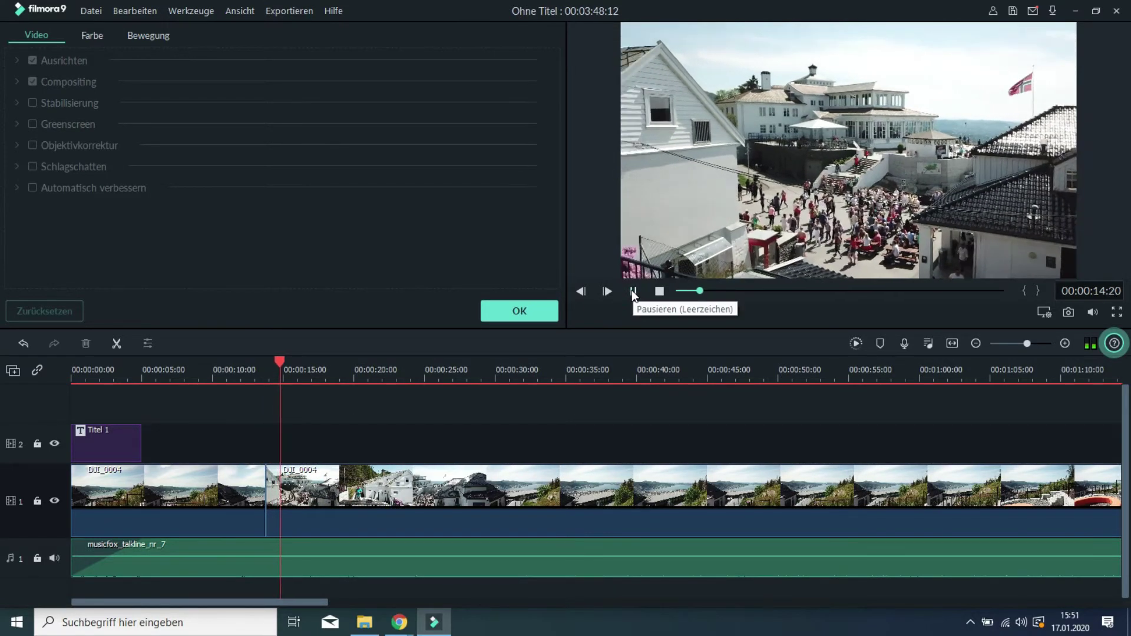
{"action": "left_click", "coordinate": [632, 290]}
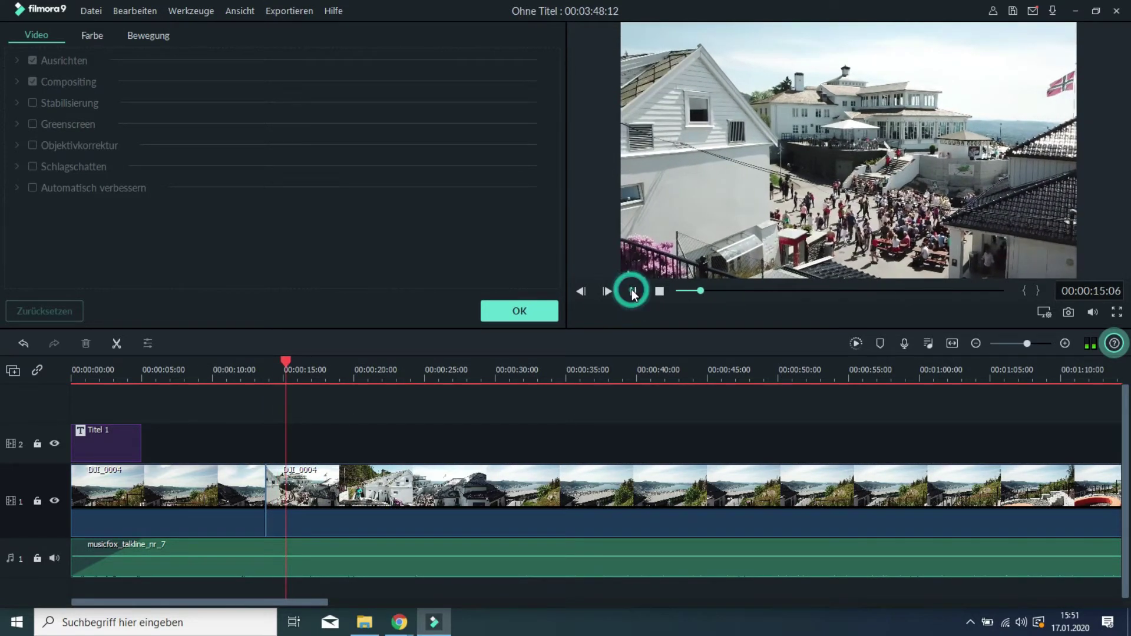
{"action": "left_click", "coordinate": [581, 291]}
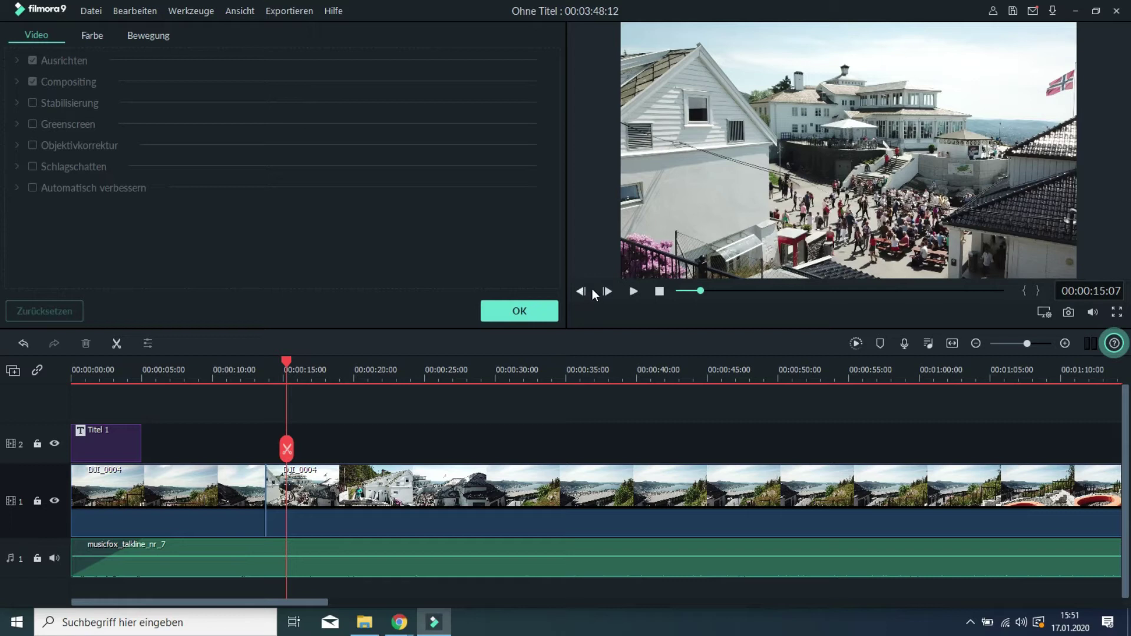
{"action": "mouse_move", "coordinate": [287, 362]}
{"action": "left_mouse_down"}
{"action": "mouse_move", "coordinate": [259, 369]}
{"action": "mouse_move", "coordinate": [278, 365]}
{"action": "left_mouse_up"}
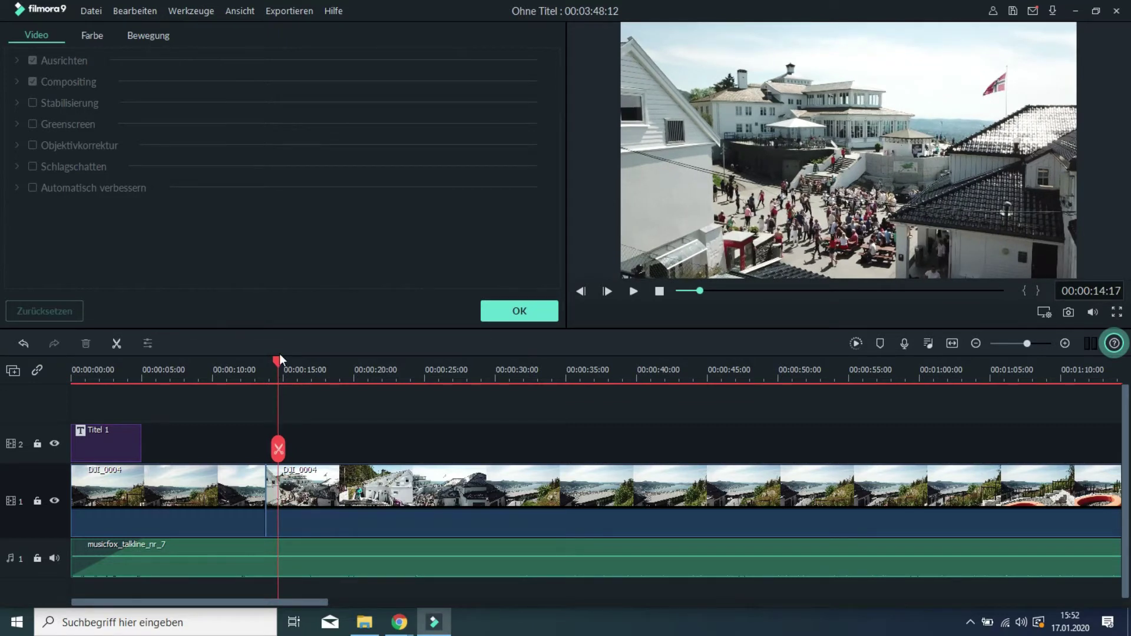
{"action": "key", "text": "Left"}
{"action": "key", "text": "Left"}
{"action": "key", "text": "Left"}
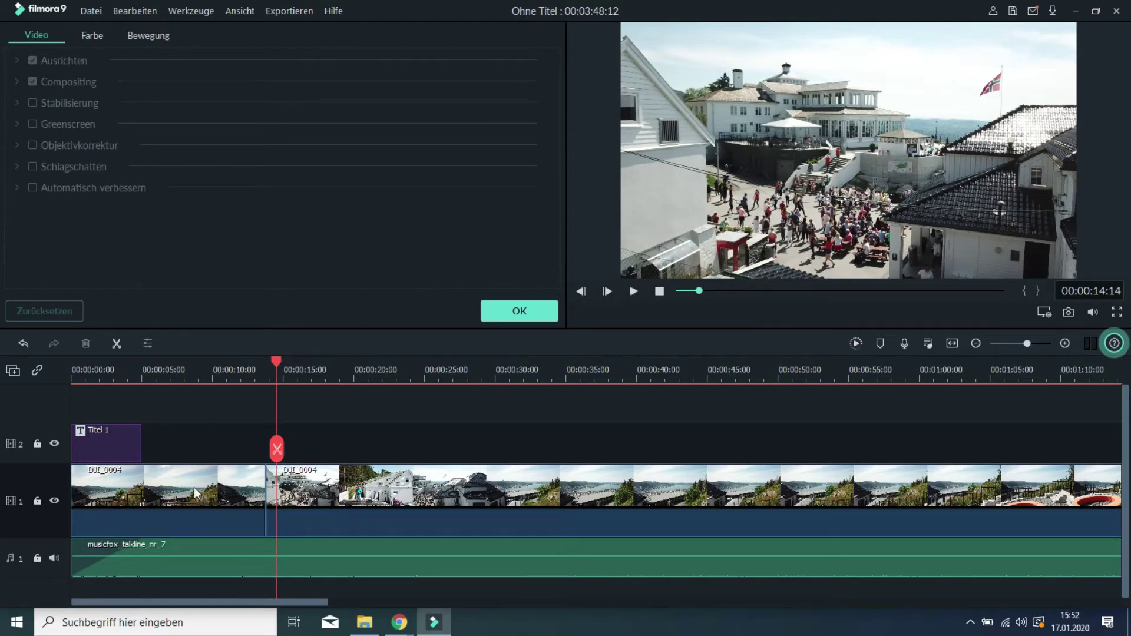
Step: Split the DJI_0004 clip and the music at 00:00:14:14, find the calm view over the bay, and split both again at 00:00:27:07
{"action": "left_click", "coordinate": [277, 449]}
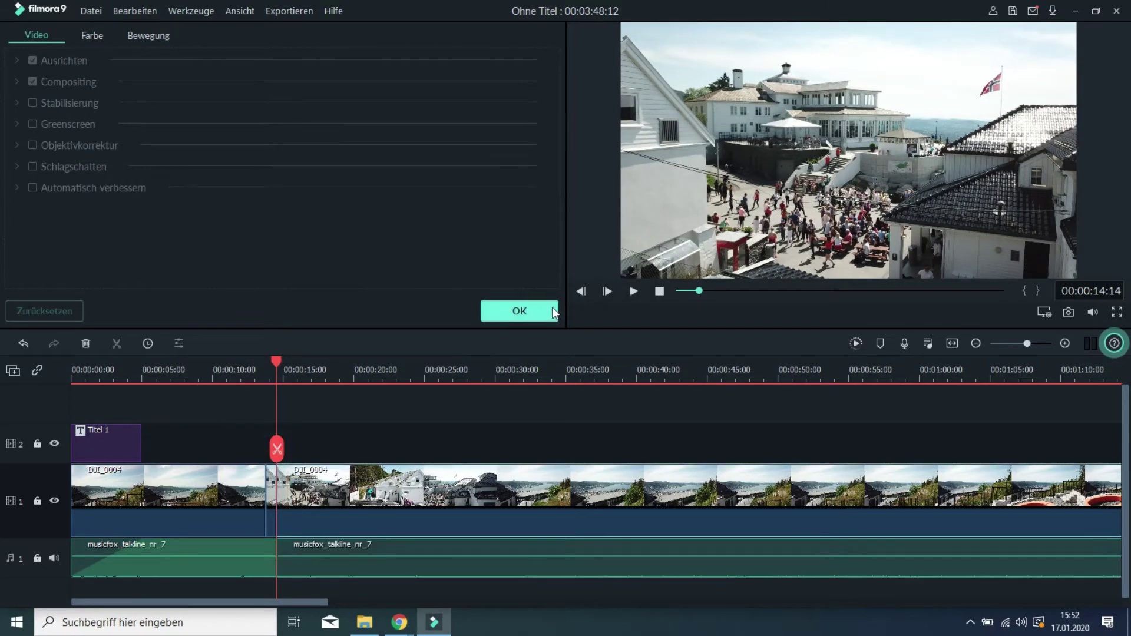
{"action": "left_click", "coordinate": [633, 292]}
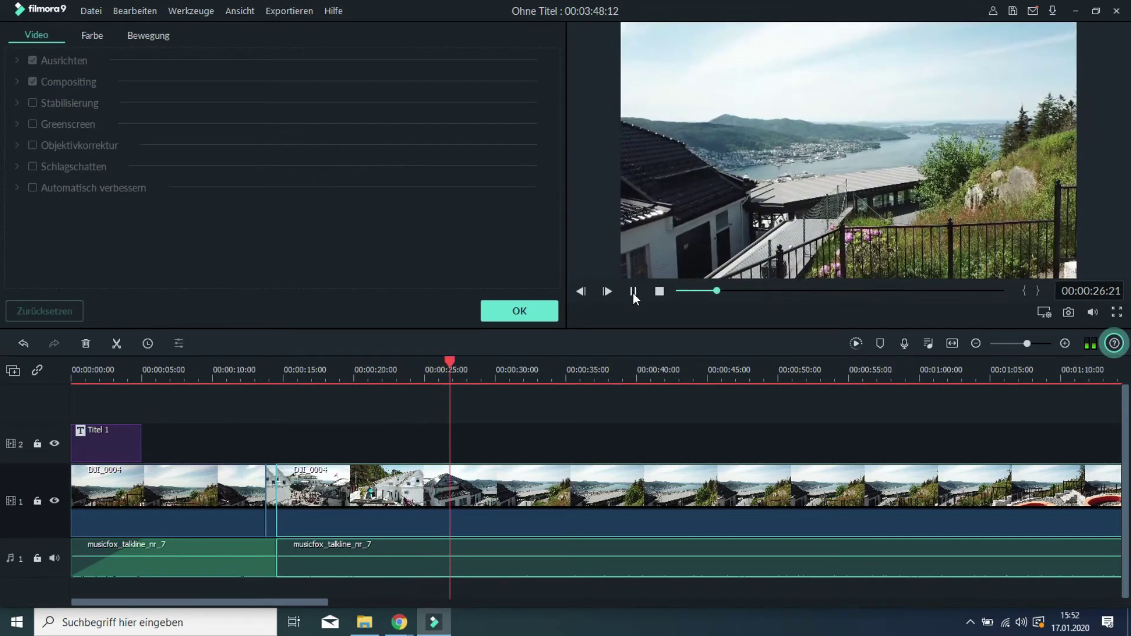
{"action": "left_click", "coordinate": [634, 291]}
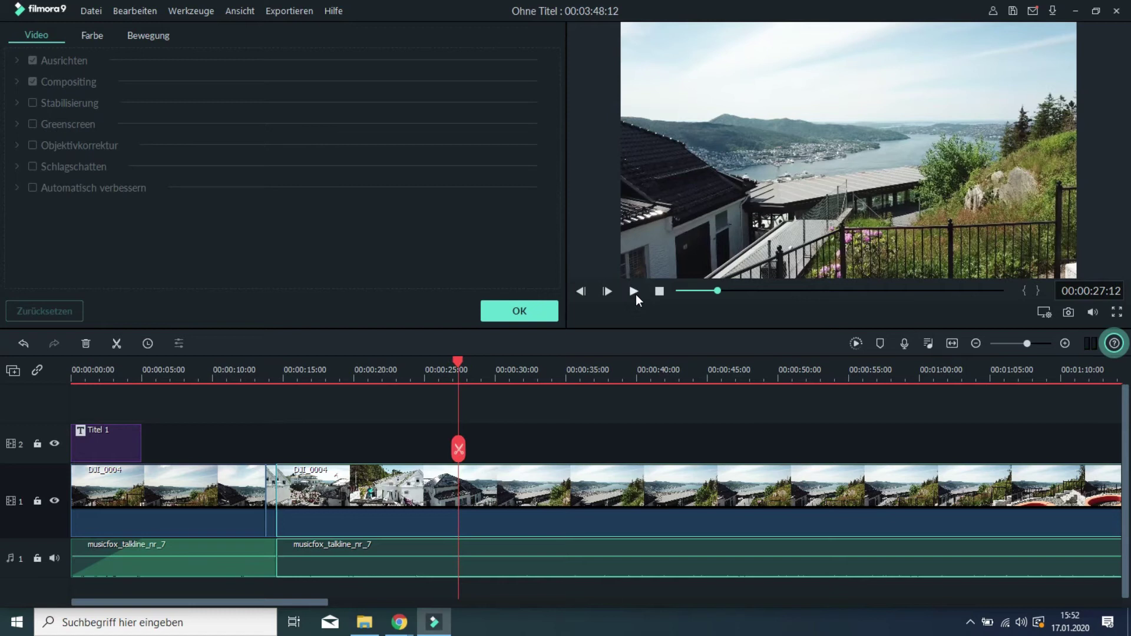
{"action": "left_click_drag", "start_coordinate": [454, 361], "coordinate": [448, 361]}
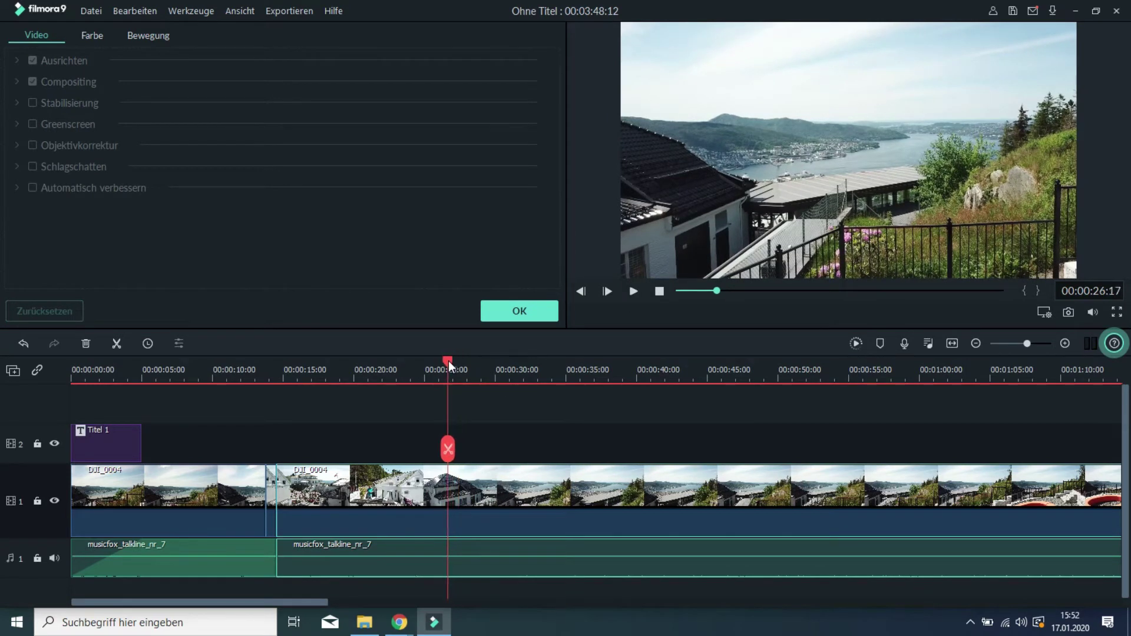
{"action": "left_click", "coordinate": [633, 292]}
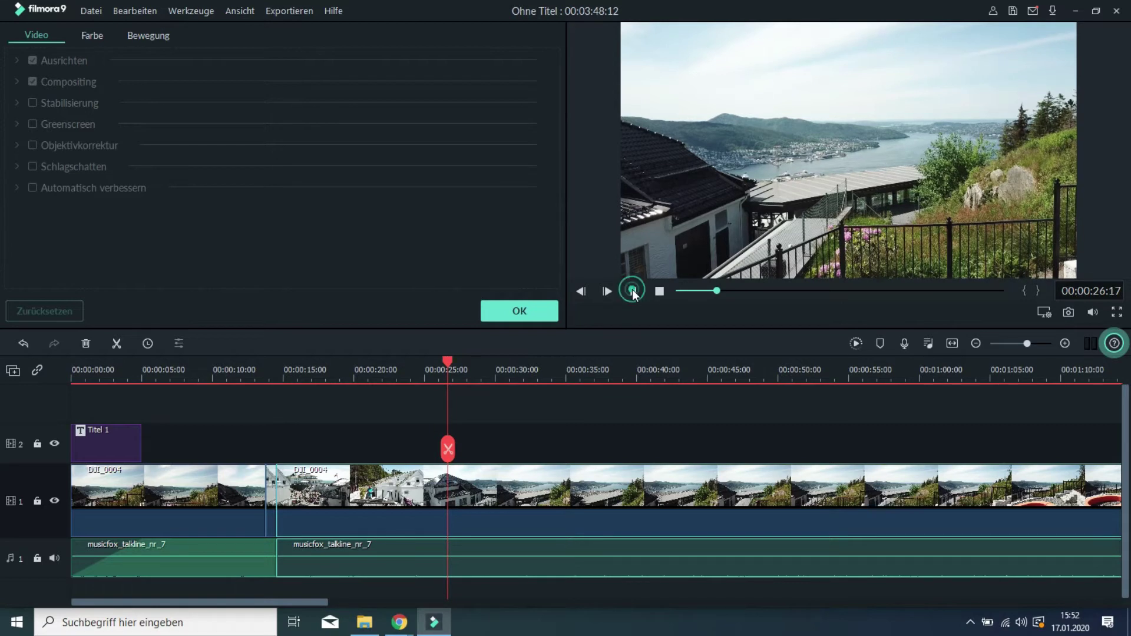
{"action": "left_click", "coordinate": [457, 450]}
Step: Delete the DJI_0004 section between 00:00:14:14 and 00:00:27:07 and close the gap with the section that follows
{"action": "left_click", "coordinate": [369, 492]}
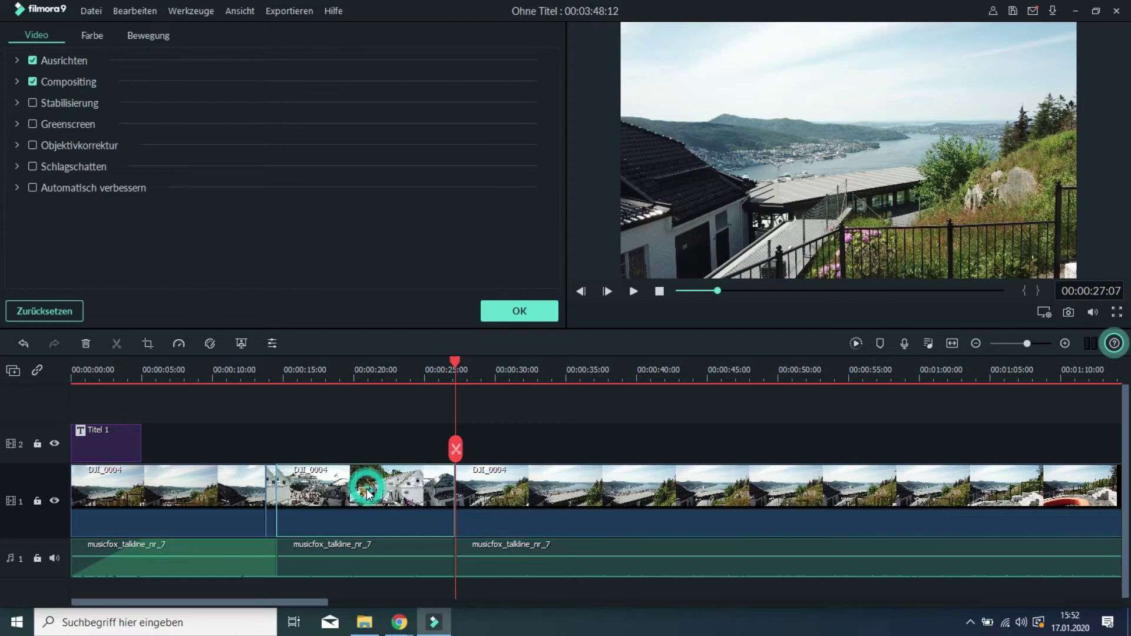
{"action": "key", "text": "Delete"}
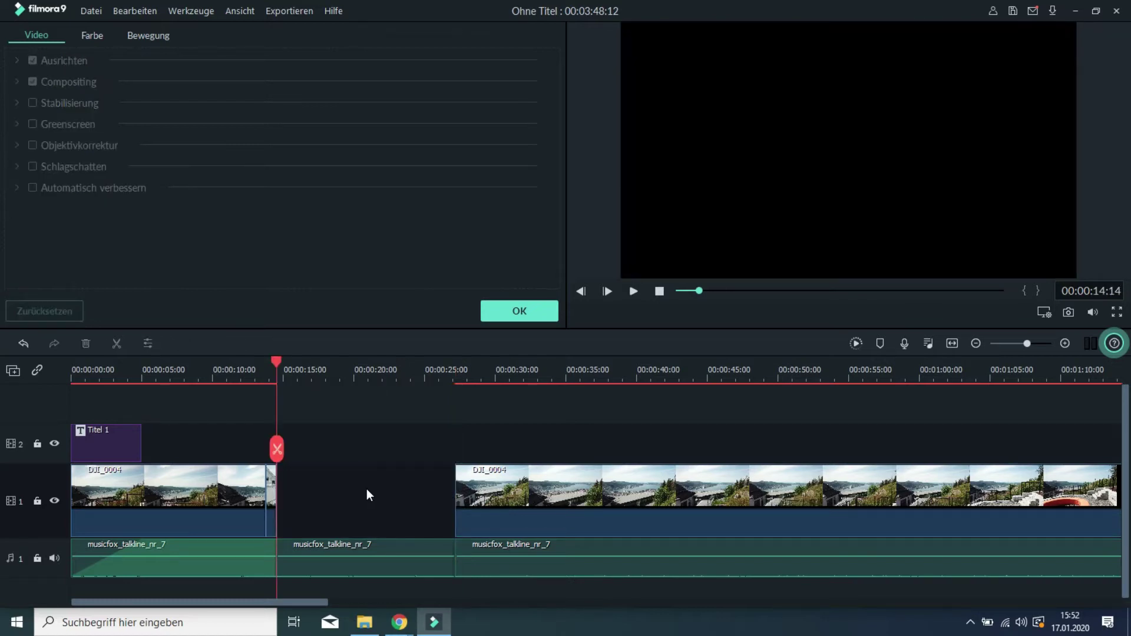
{"action": "left_click_drag", "start_coordinate": [492, 493], "coordinate": [462, 494]}
{"action": "key", "text": "Delete"}
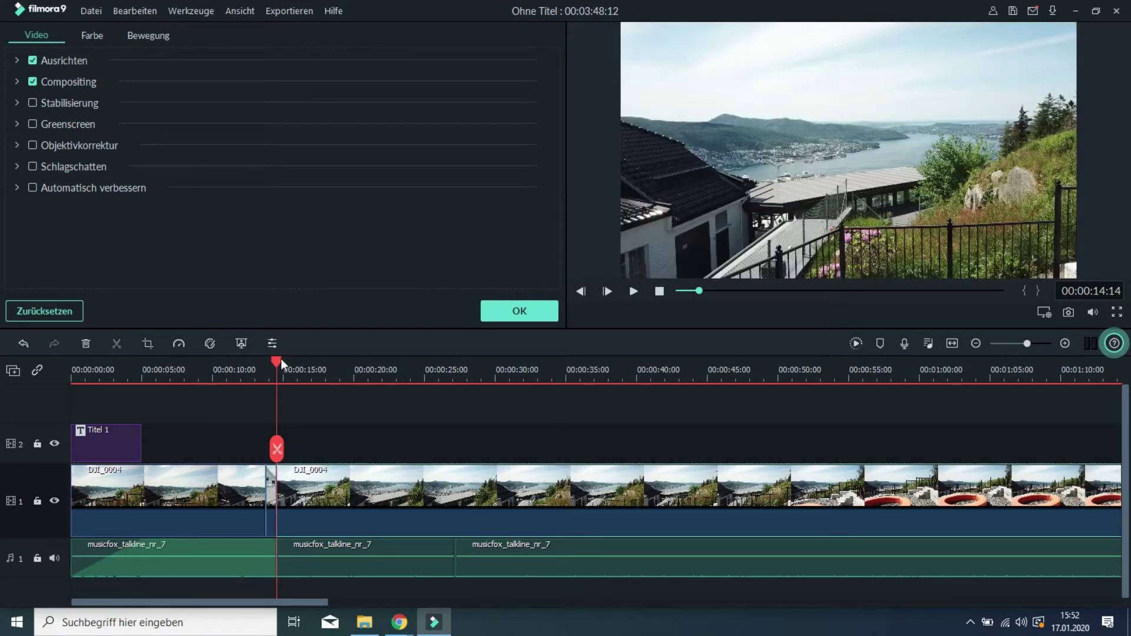
Step: Play the video from just before the new cut and follow the calm bay view up to 00:00:30:19
{"action": "left_click_drag", "start_coordinate": [275, 362], "coordinate": [256, 370]}
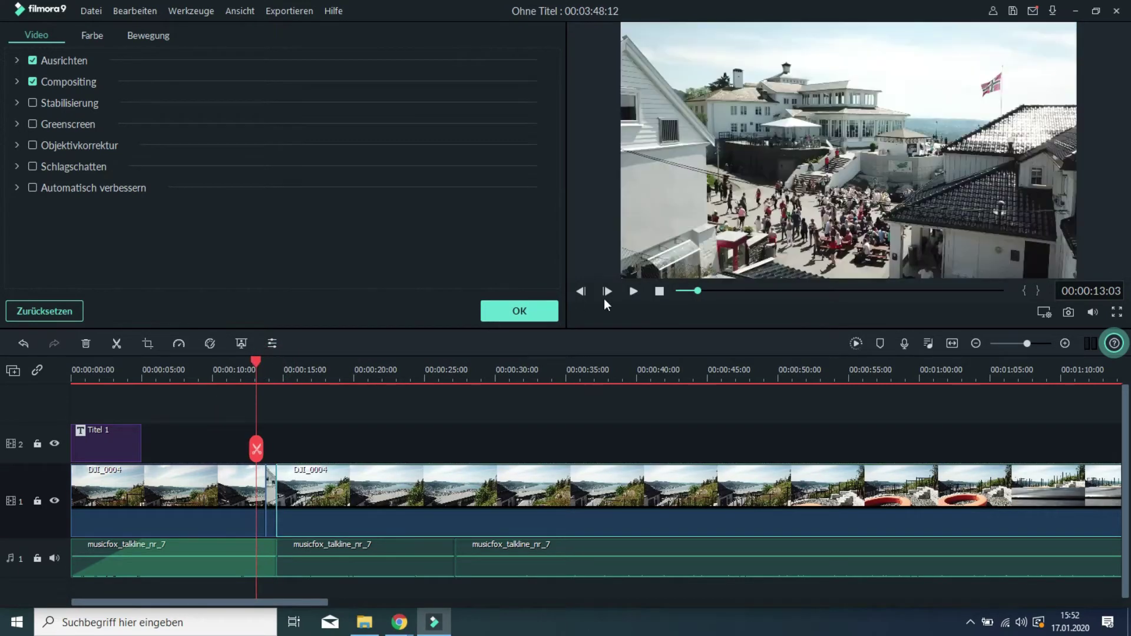
{"action": "left_click", "coordinate": [634, 292]}
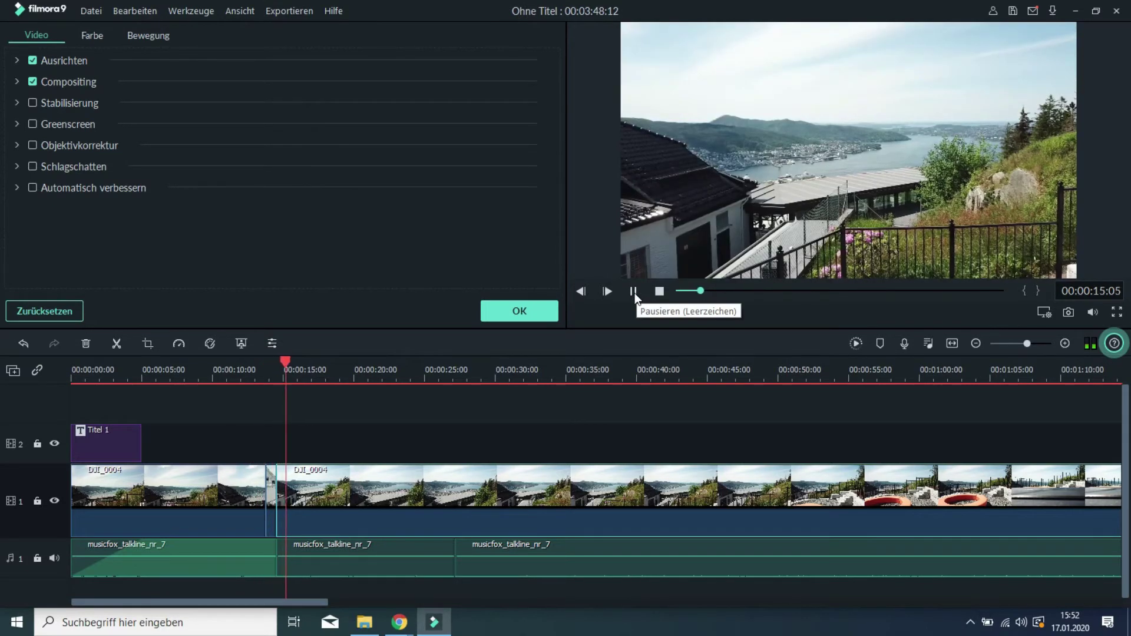
{"action": "left_click", "coordinate": [634, 291]}
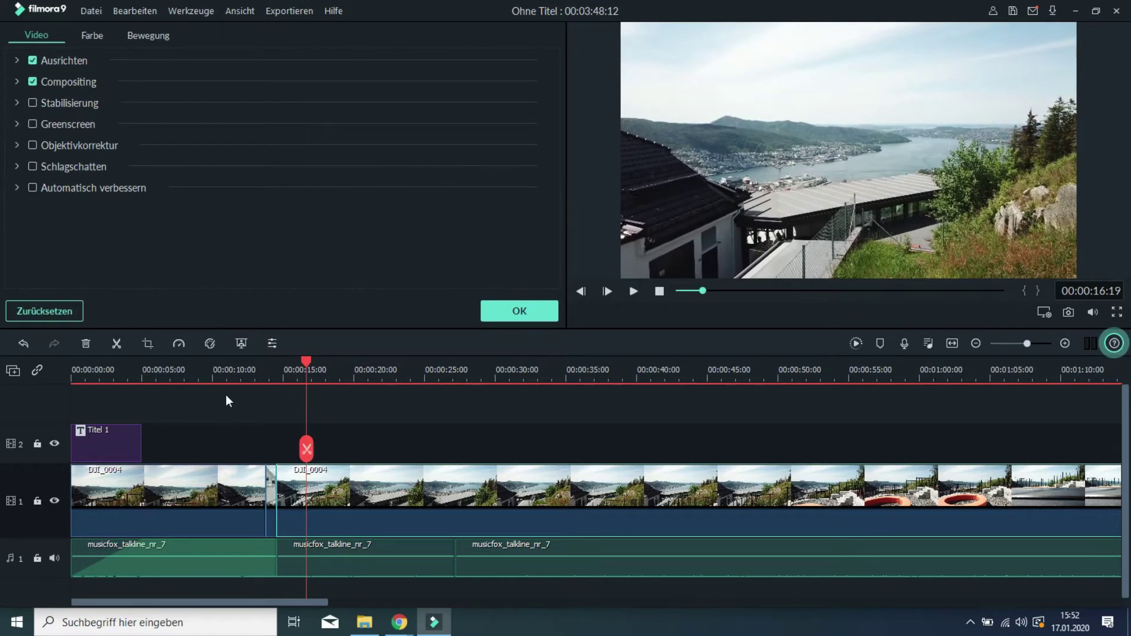
{"action": "scroll", "coordinate": [305, 362], "scroll_direction": "down", "scroll_amount": 2}
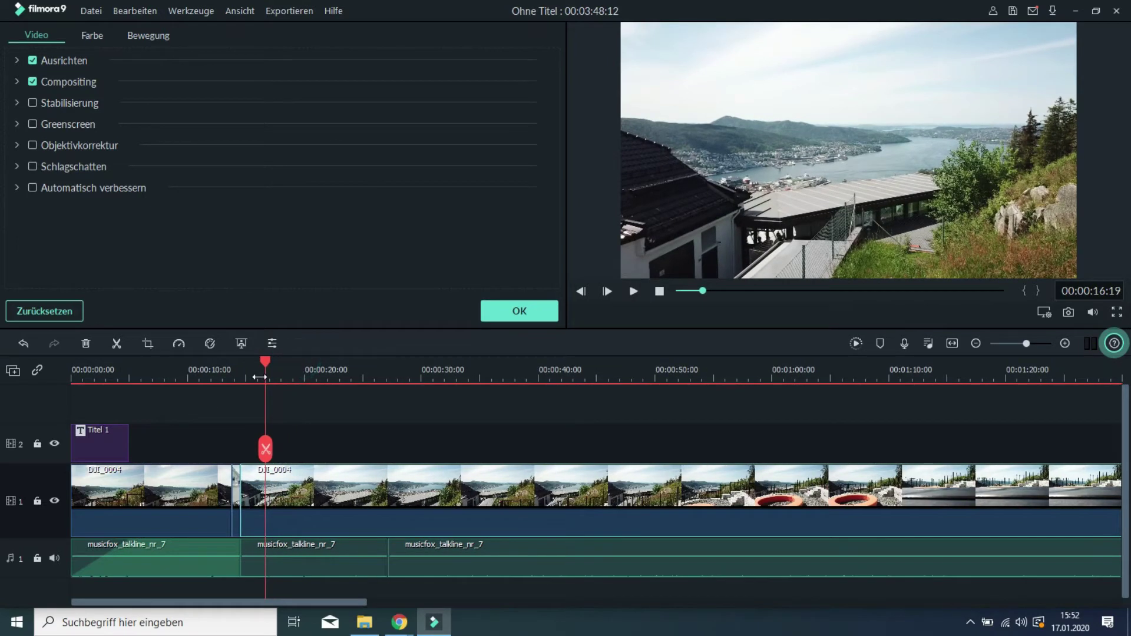
{"action": "scroll", "coordinate": [263, 376], "scroll_direction": "up", "scroll_amount": 3}
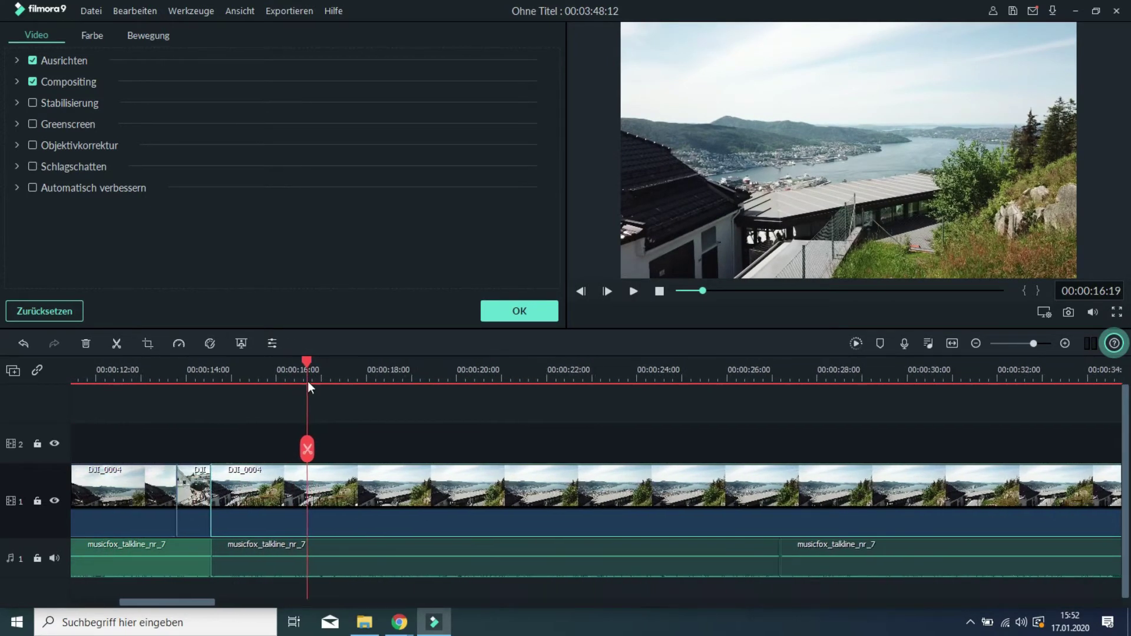
{"action": "left_click_drag", "start_coordinate": [308, 361], "coordinate": [185, 399]}
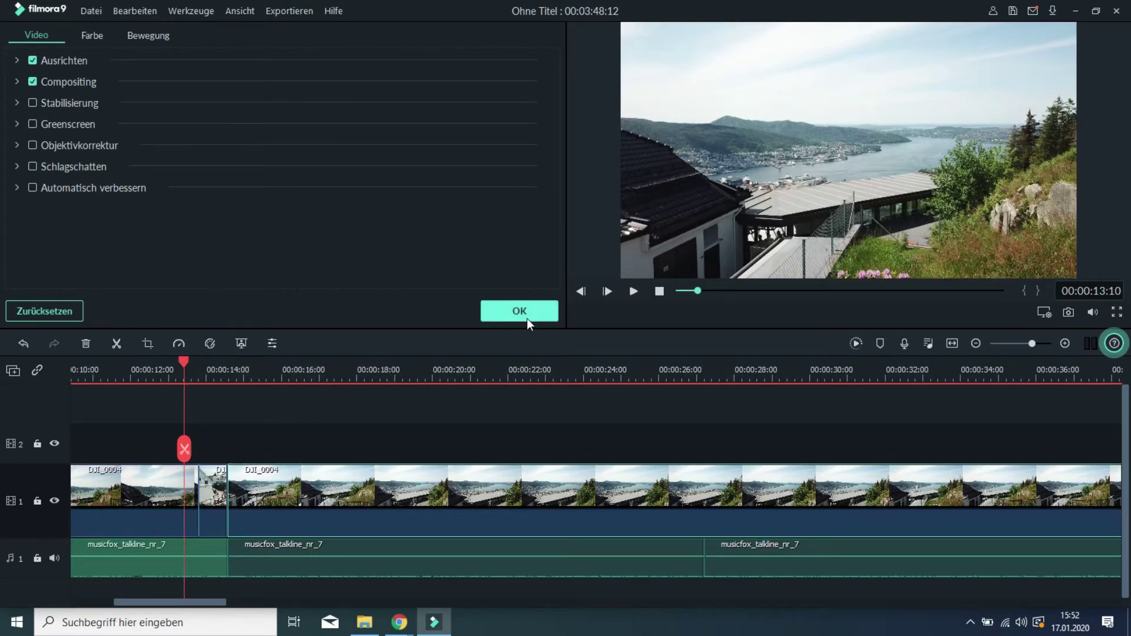
{"action": "left_click", "coordinate": [632, 293]}
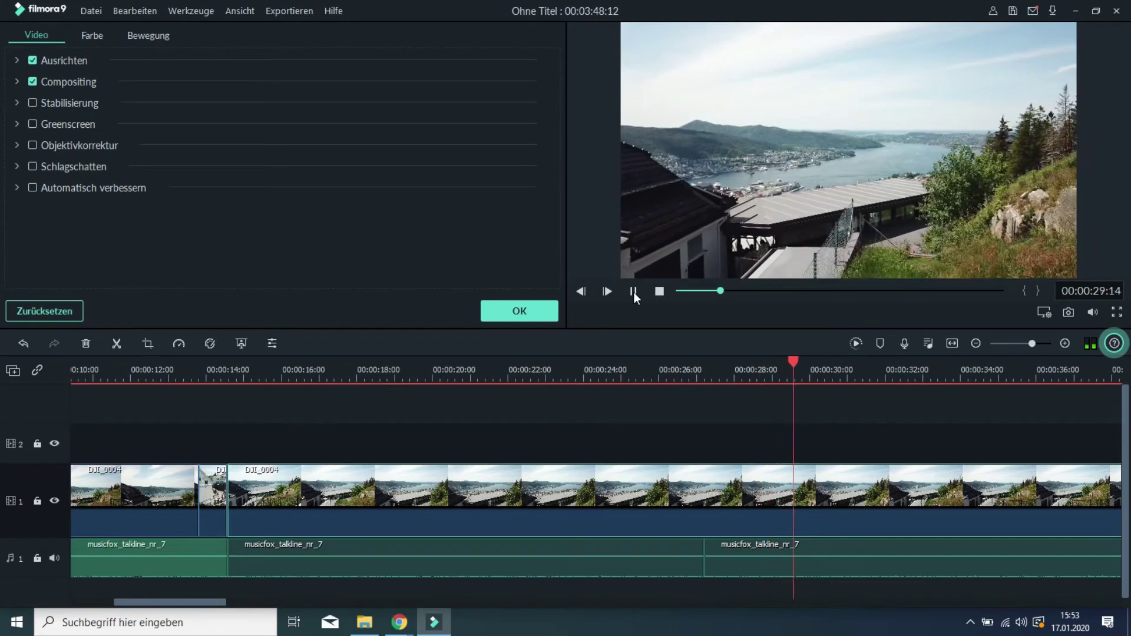
{"action": "left_click", "coordinate": [634, 292]}
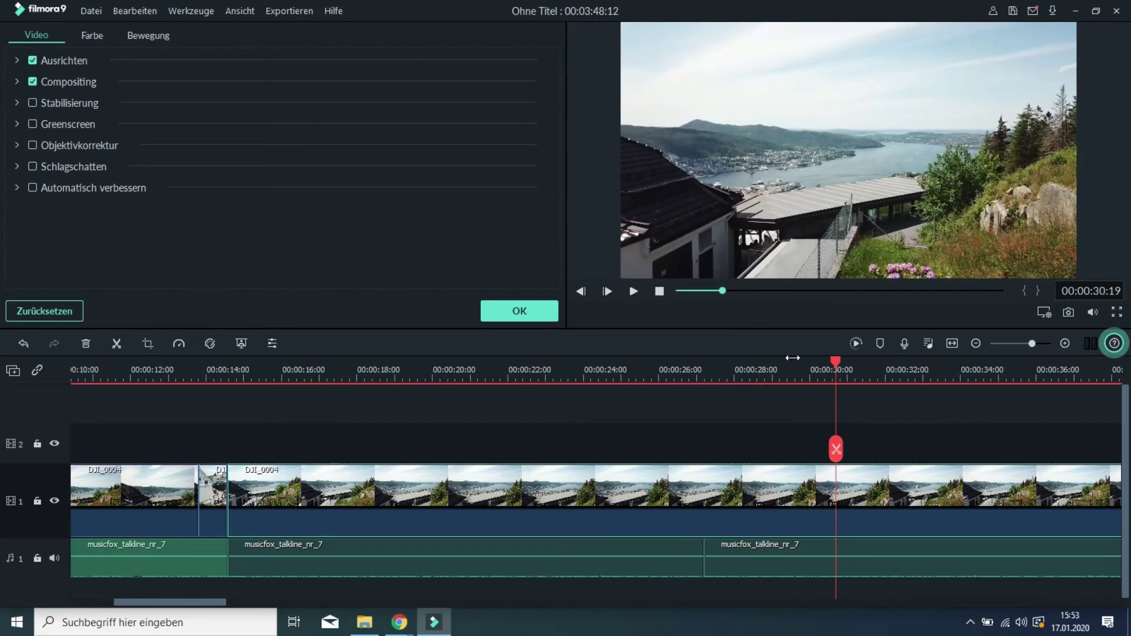
Step: Try to split the last DJI_0004 section at 00:00:30:19 and delete its remainder, and undo the deletion
{"action": "left_click", "coordinate": [835, 449]}
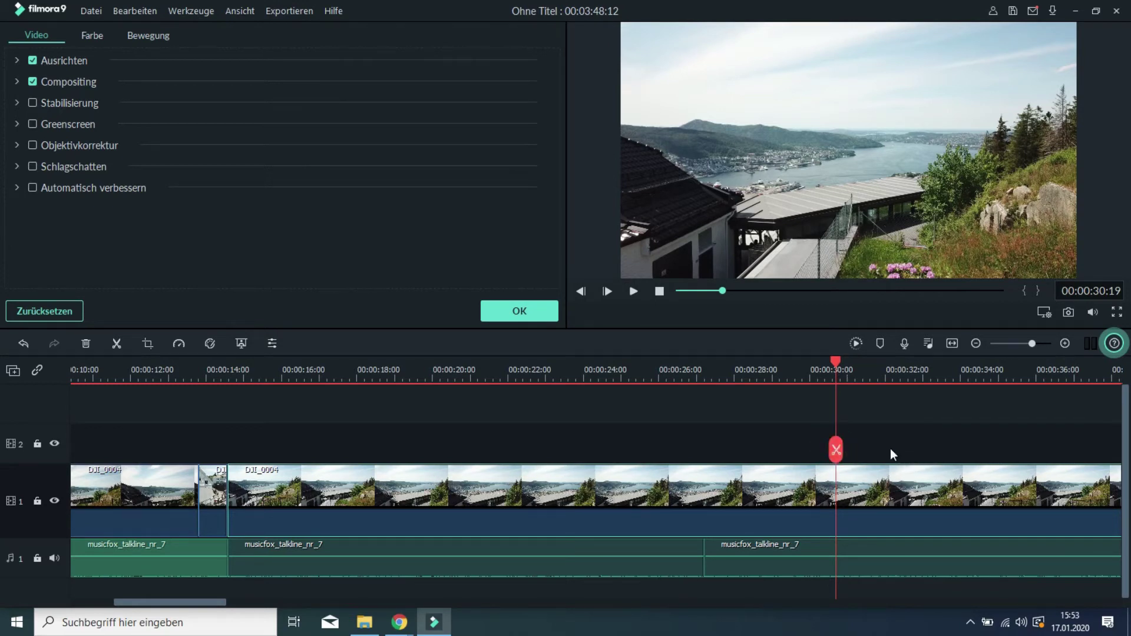
{"action": "left_click", "coordinate": [888, 492]}
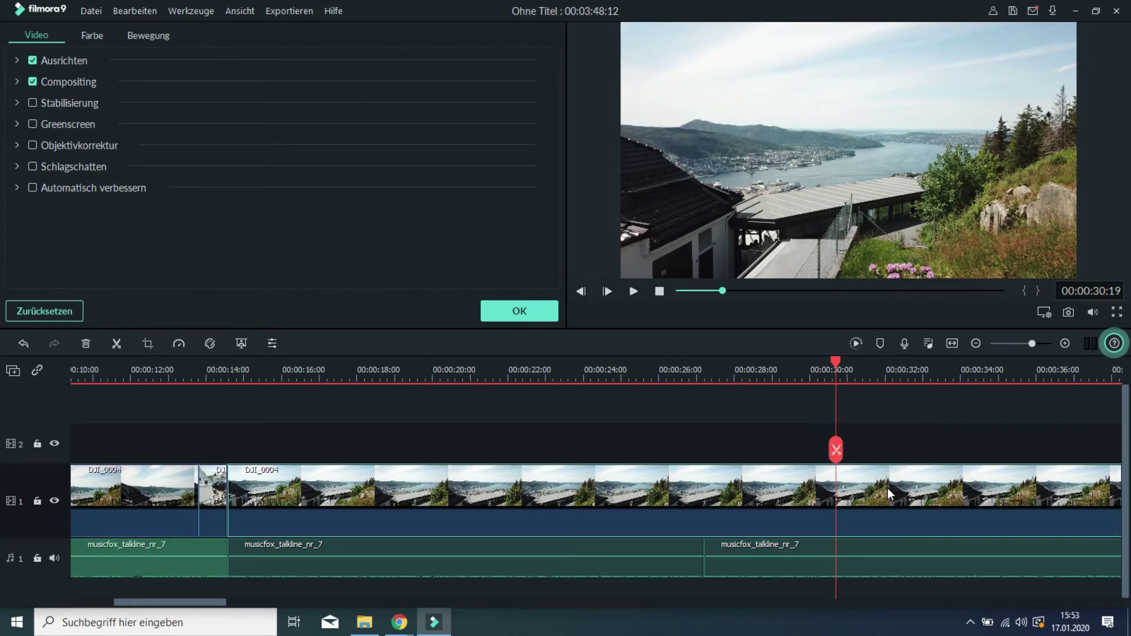
{"action": "key", "text": "Delete"}
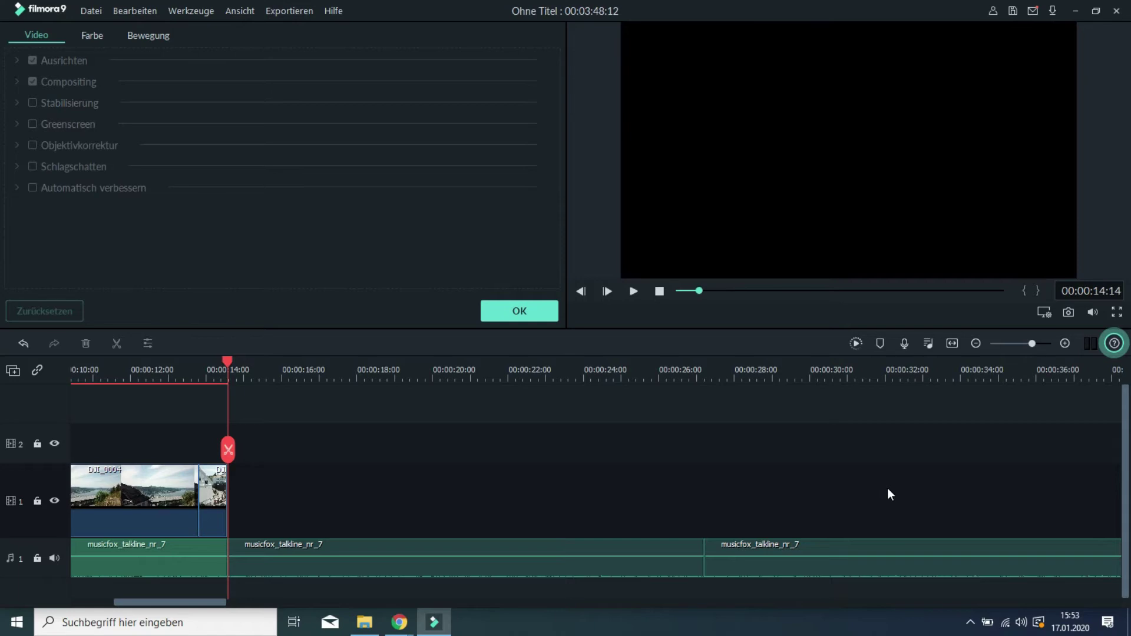
{"action": "key", "text": "ctrl+z"}
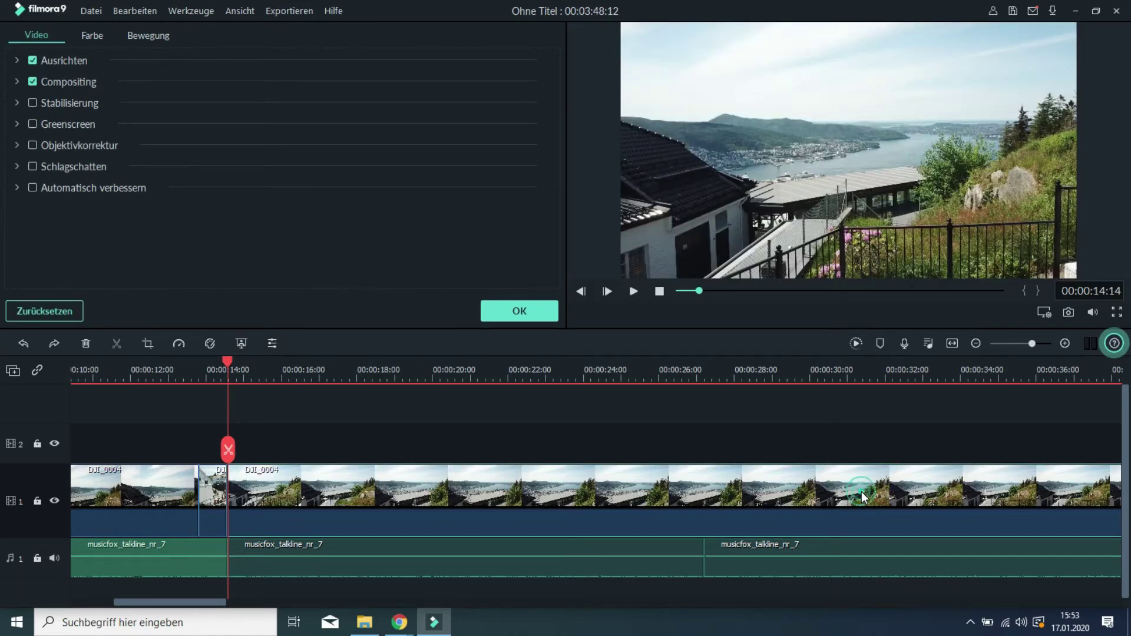
Step: Play the last DJI_0004 section to its intended end, split it at 00:00:32:23 and delete everything after the cut
{"action": "left_click", "coordinate": [633, 293]}
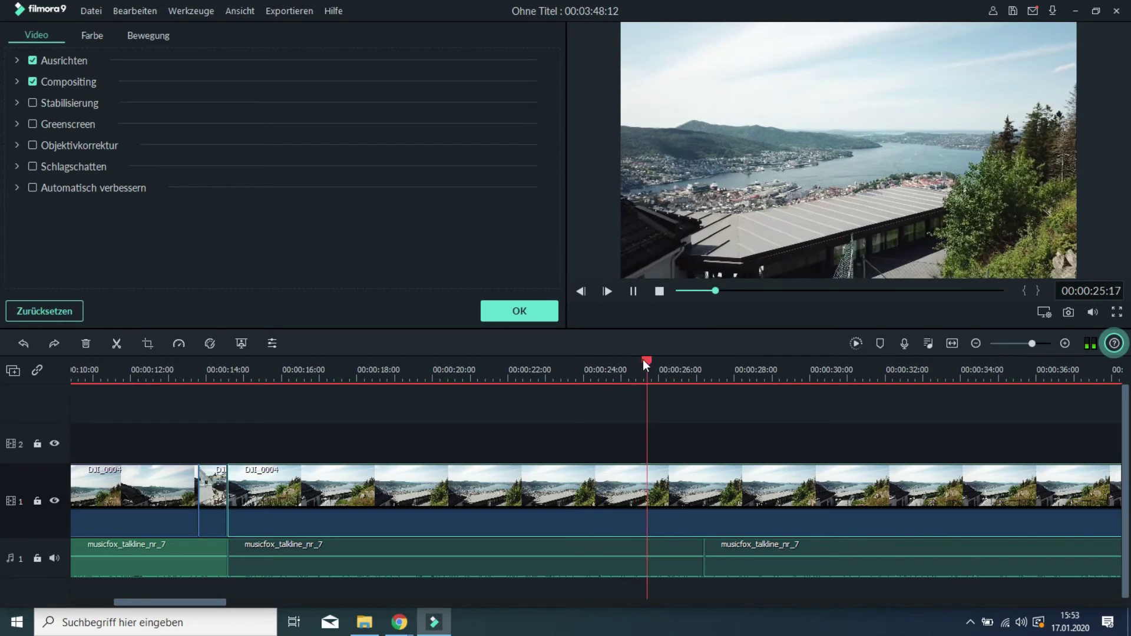
{"action": "left_click", "coordinate": [633, 291]}
{"action": "left_click", "coordinate": [630, 293]}
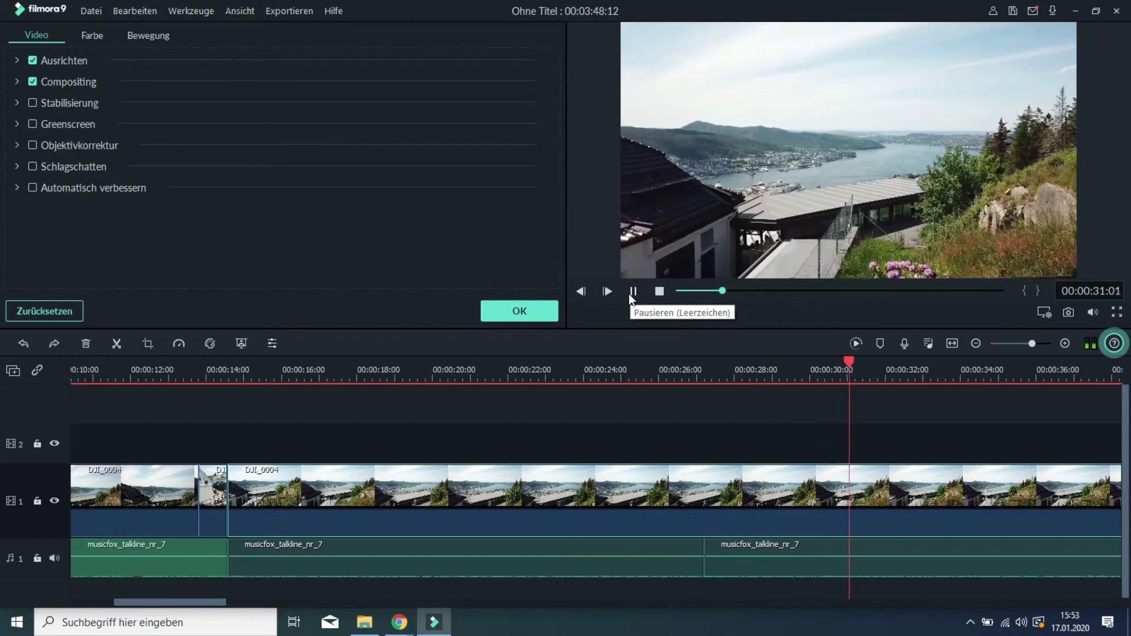
{"action": "left_click", "coordinate": [634, 295]}
{"action": "left_click", "coordinate": [634, 295]}
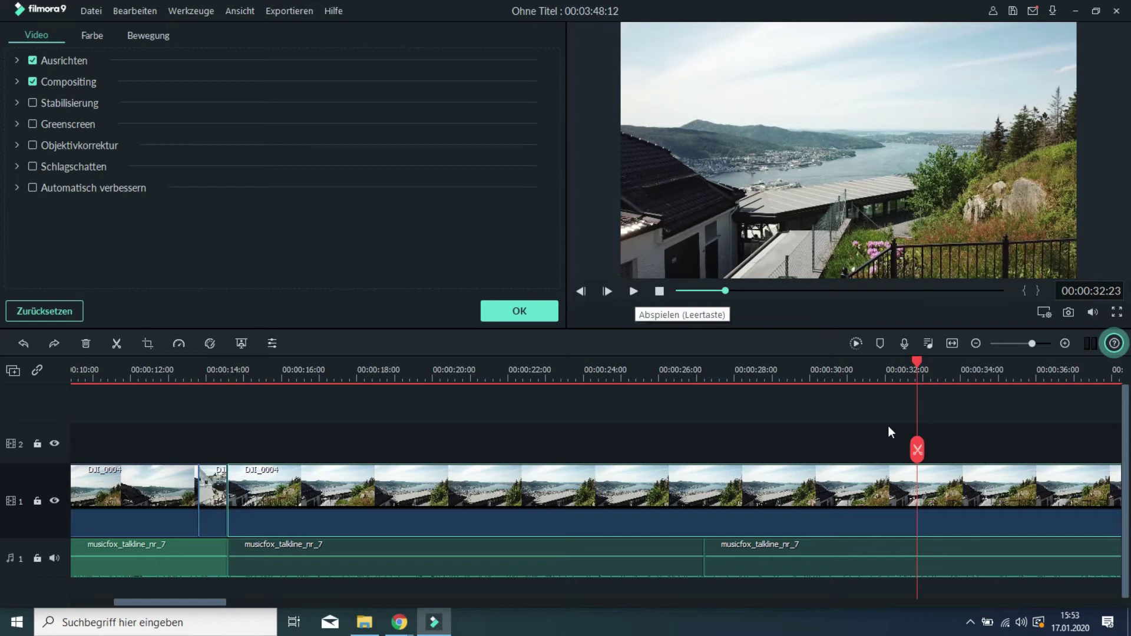
{"action": "left_click", "coordinate": [917, 450]}
{"action": "left_click", "coordinate": [978, 488]}
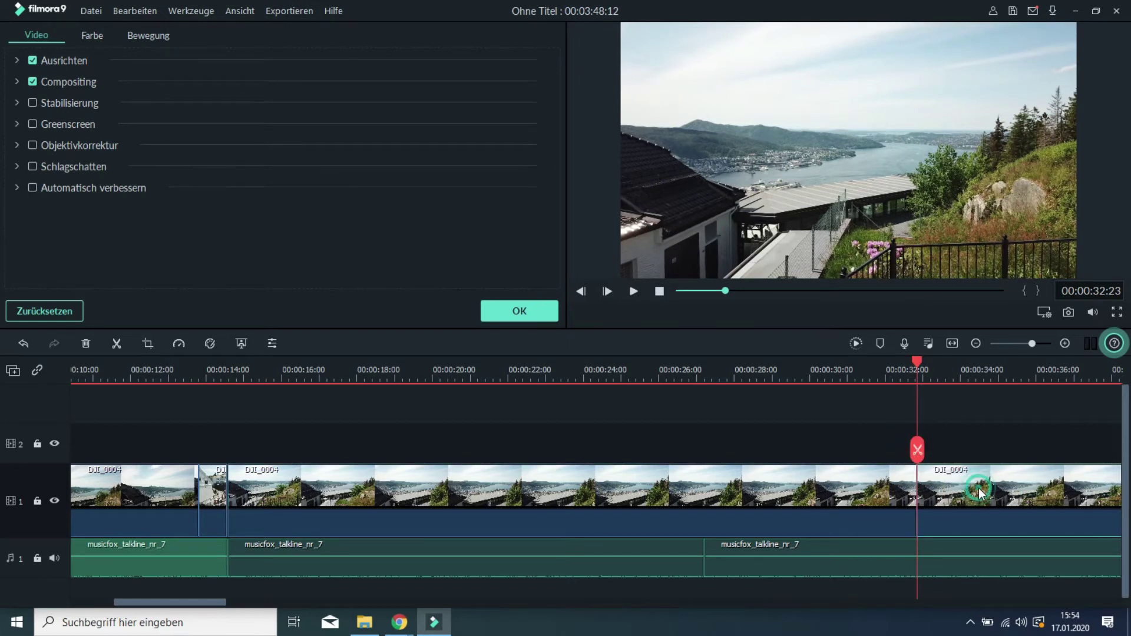
{"action": "key", "text": "Delete"}
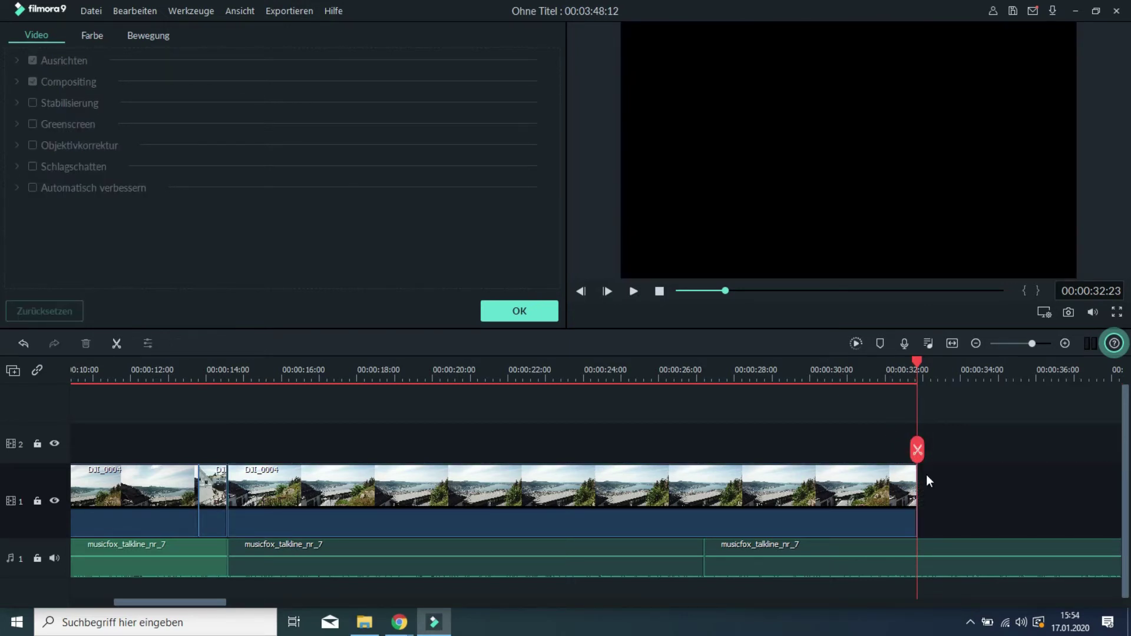
Step: Play the project from 00:00:31:24 past the end of the last video clip to check the ending
{"action": "left_click_drag", "start_coordinate": [916, 363], "coordinate": [886, 369]}
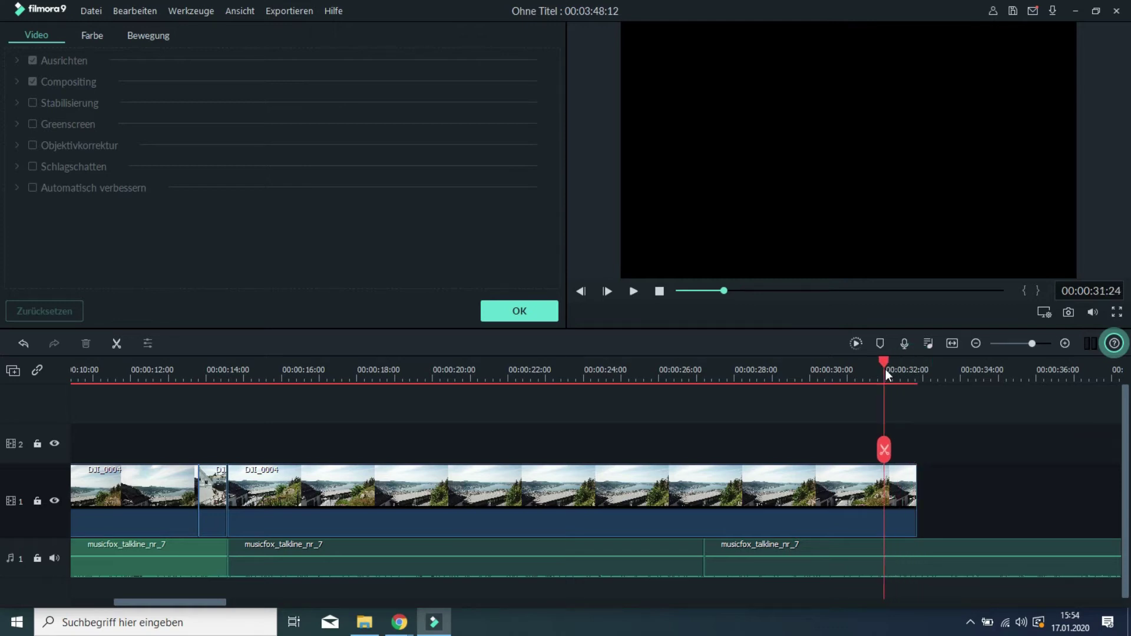
{"action": "left_click", "coordinate": [631, 294]}
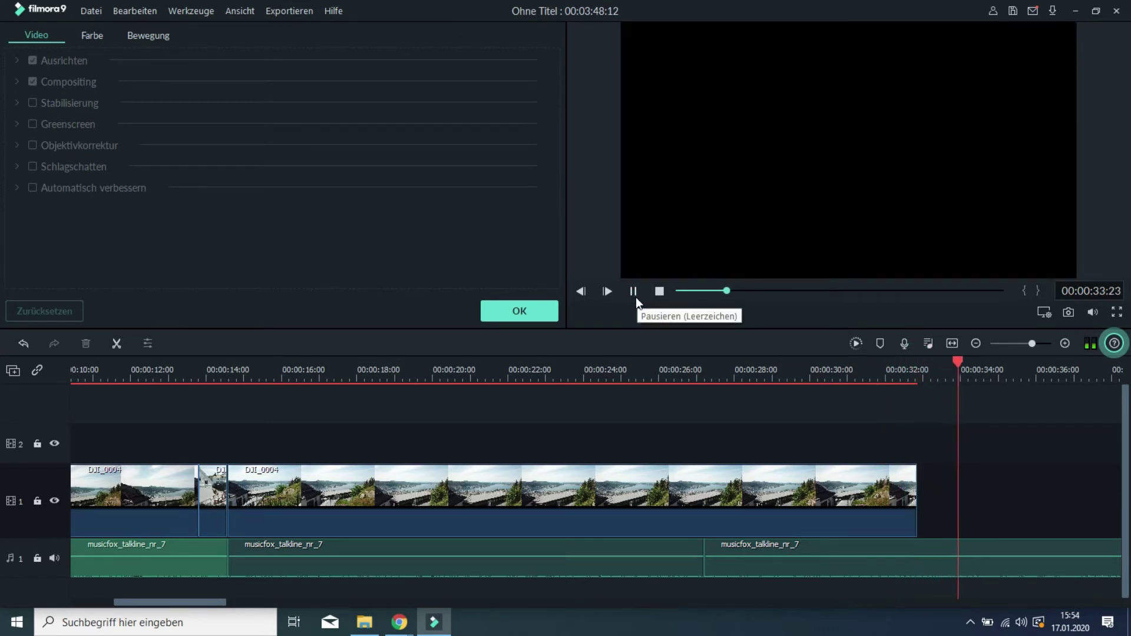
{"action": "left_click", "coordinate": [635, 297]}
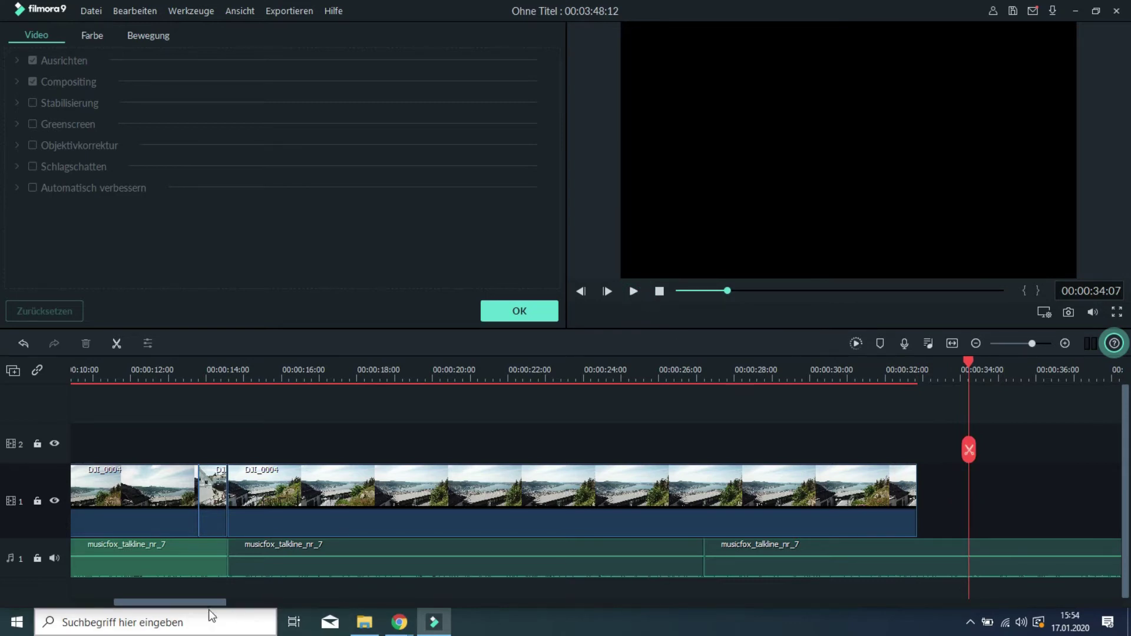
Step: Shorten the last musicfox_talkline_nr_7 section by trimming its end back to 00:00:40:02
{"action": "left_click_drag", "start_coordinate": [205, 602], "coordinate": [210, 602]}
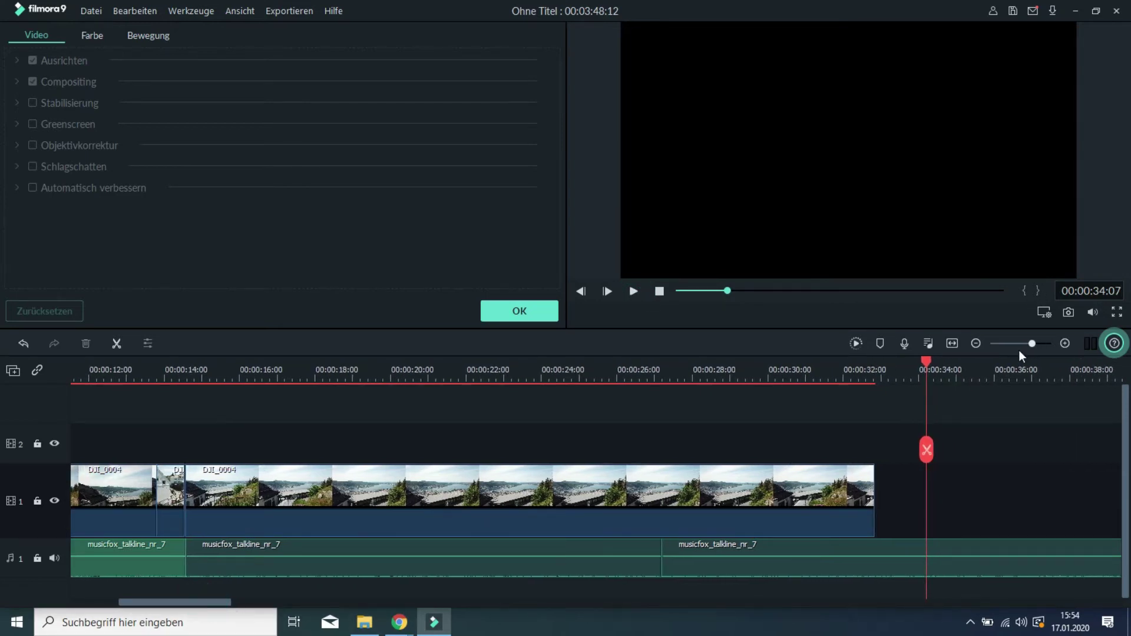
{"action": "left_click", "coordinate": [976, 343]}
{"action": "left_click", "coordinate": [976, 343]}
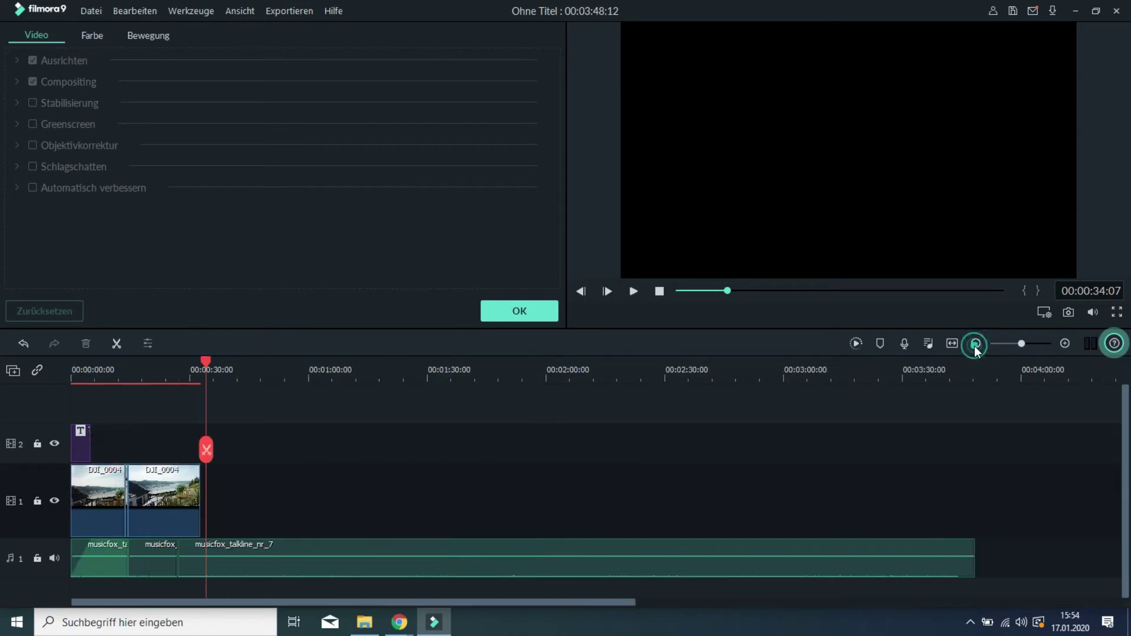
{"action": "mouse_move", "coordinate": [973, 556]}
{"action": "left_click", "coordinate": [969, 562]}
{"action": "left_click_drag", "start_coordinate": [973, 562], "coordinate": [228, 564]}
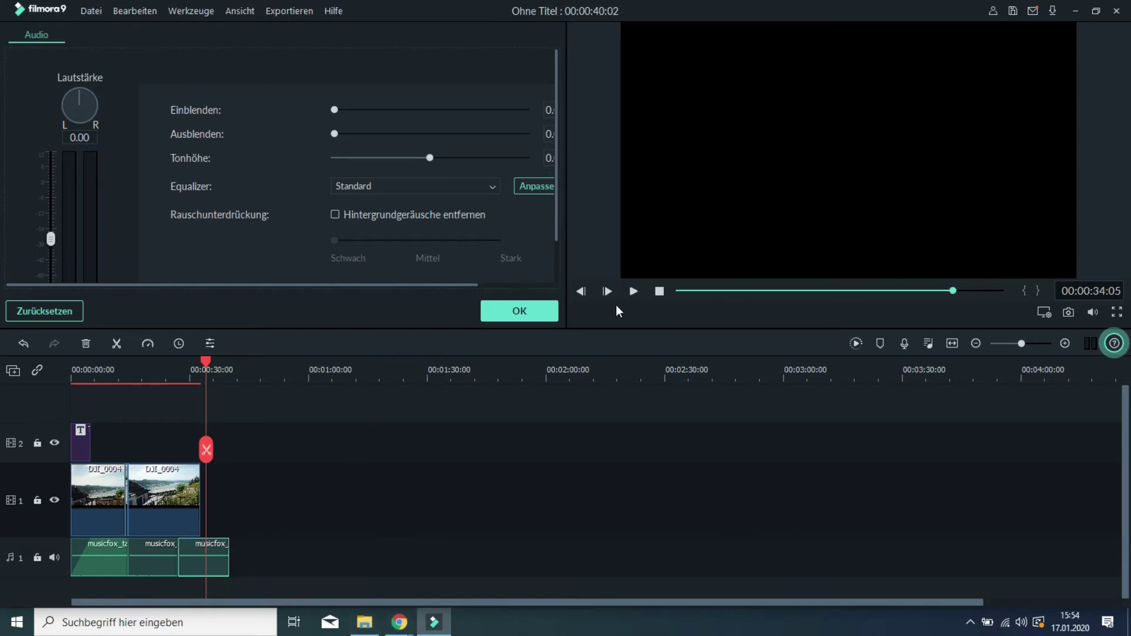
Step: Trim the end of the last music section to 00:00:34:18 and play the project from 00:00:23:05 to check the ending
{"action": "left_click_drag", "start_coordinate": [206, 363], "coordinate": [163, 362]}
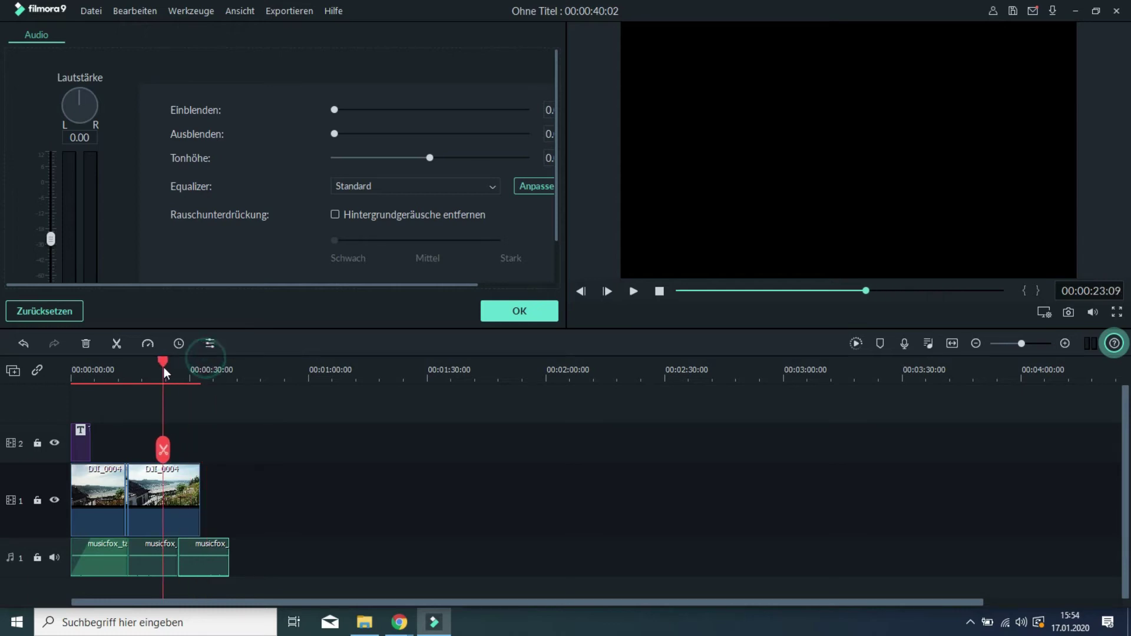
{"action": "left_click", "coordinate": [1065, 345]}
{"action": "left_click_drag", "start_coordinate": [587, 601], "coordinate": [480, 601]}
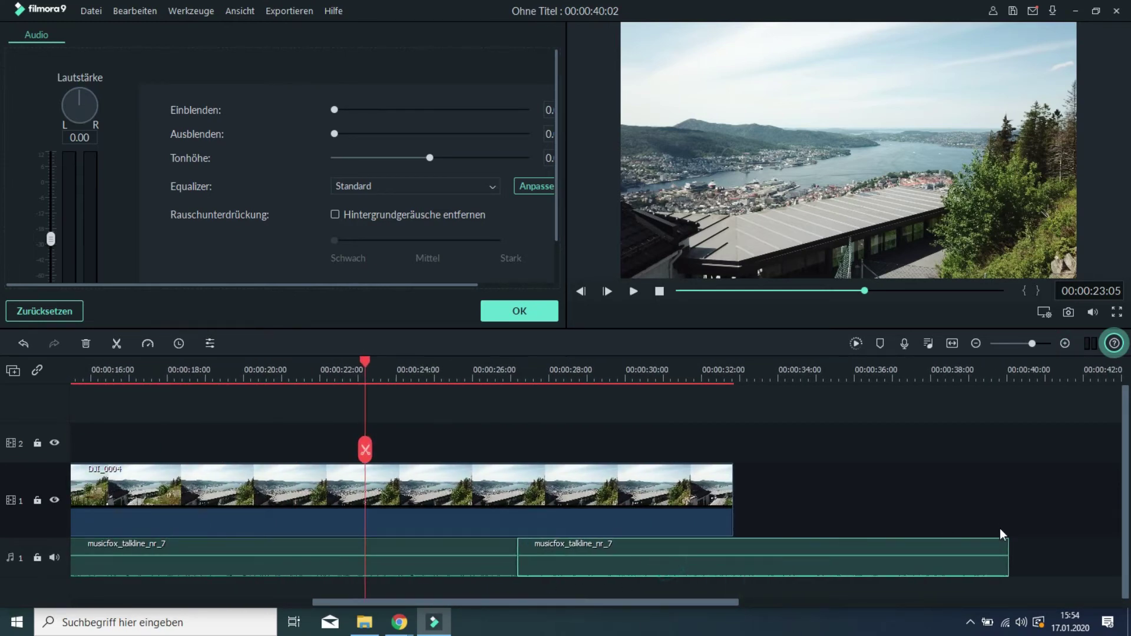
{"action": "left_click_drag", "start_coordinate": [1009, 555], "coordinate": [805, 556]}
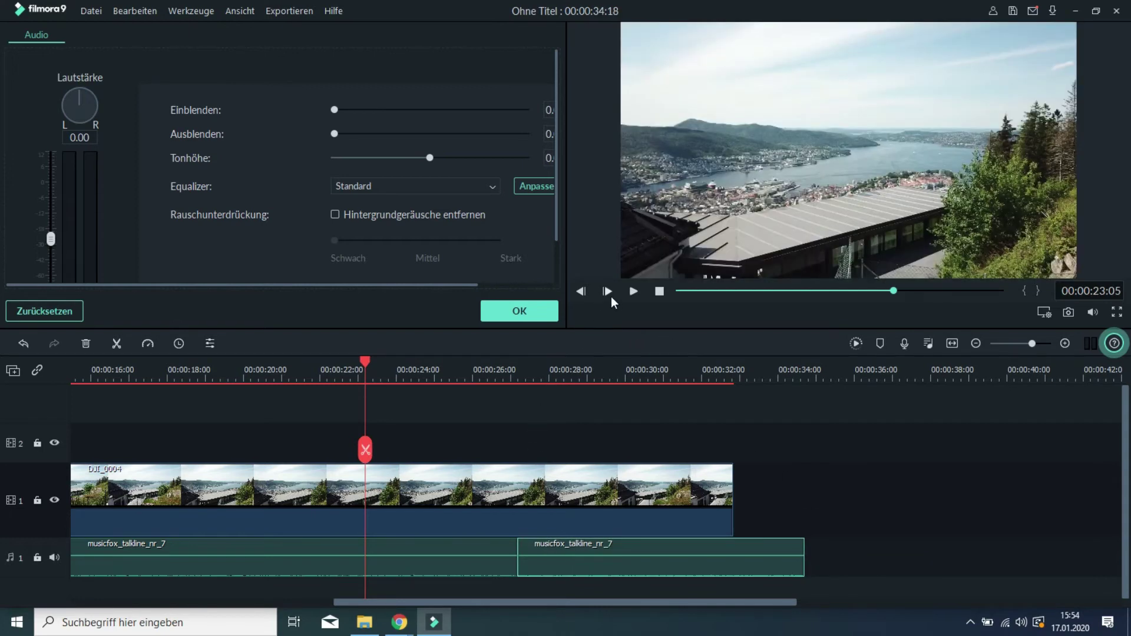
{"action": "left_click", "coordinate": [628, 297]}
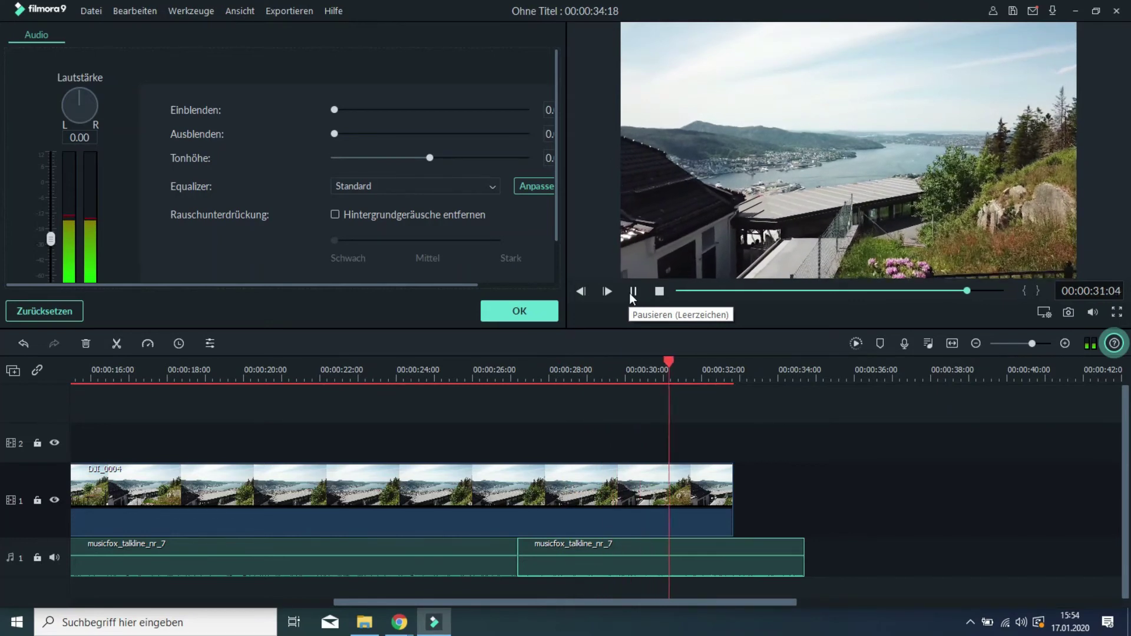
Step: Fade out the last musicfox_talkline_nr_7 section from about 00:00:32:02 to its end
{"action": "left_click", "coordinate": [634, 293]}
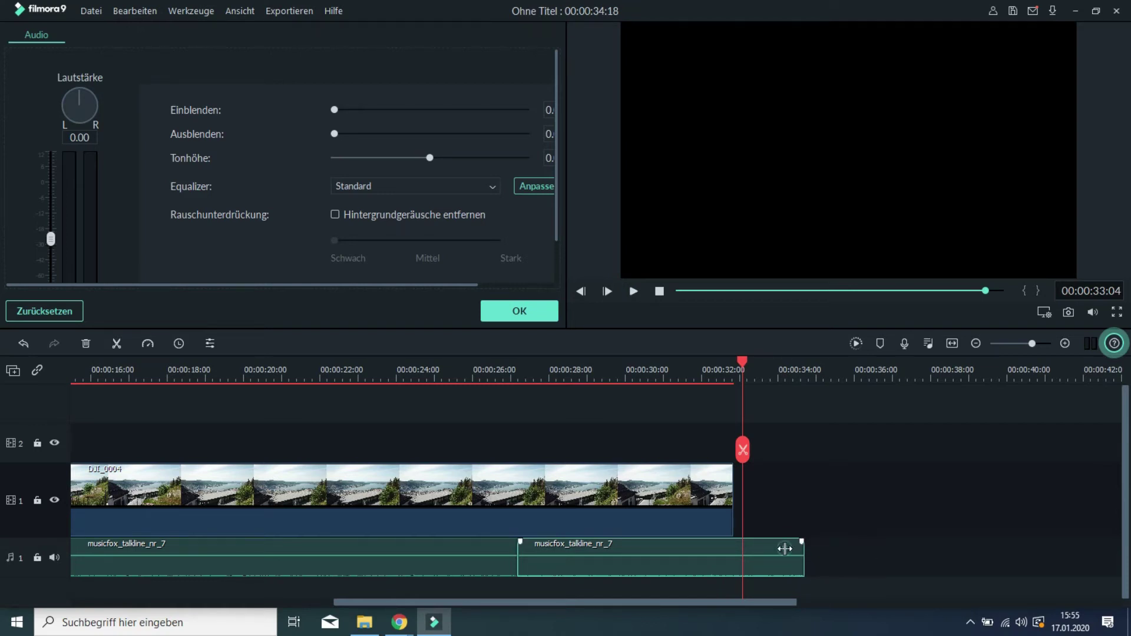
{"action": "left_click_drag", "start_coordinate": [799, 541], "coordinate": [697, 546]}
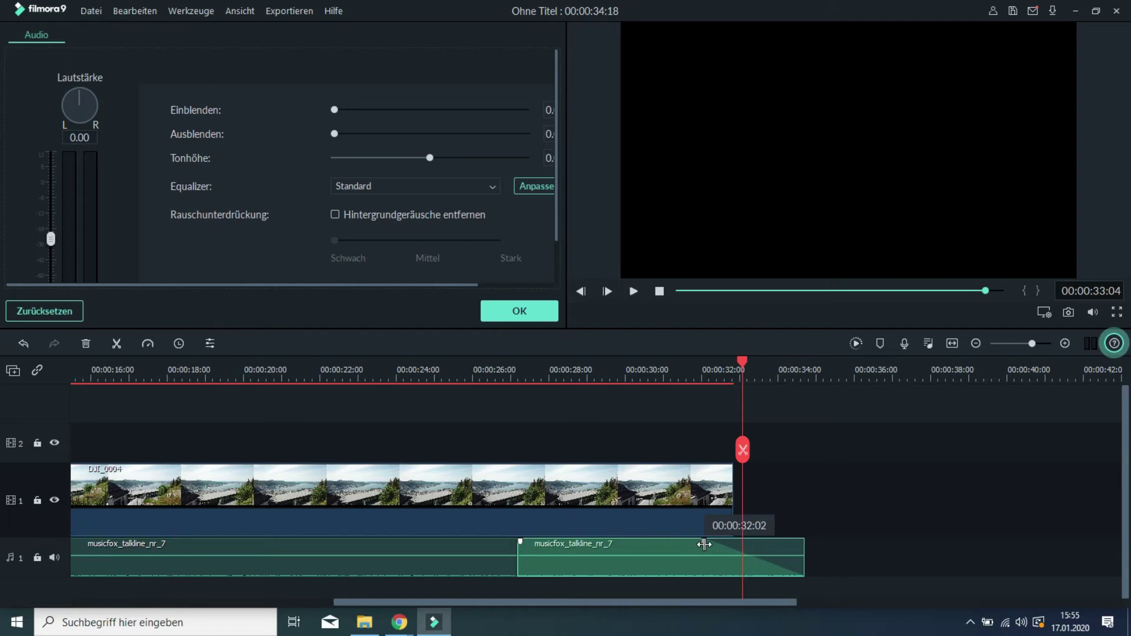
{"action": "left_click_drag", "start_coordinate": [701, 545], "coordinate": [701, 545]}
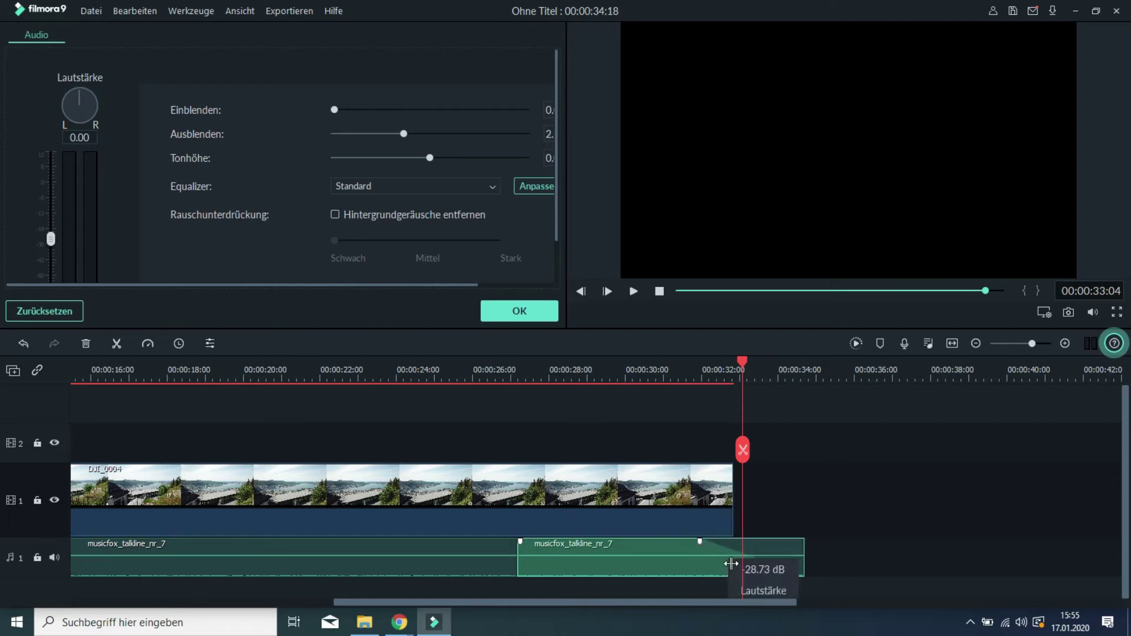
Step: Play the project from 00:00:32:02 and again from its start to check the music fades, and close the audio settings
{"action": "left_click_drag", "start_coordinate": [741, 366], "coordinate": [708, 379]}
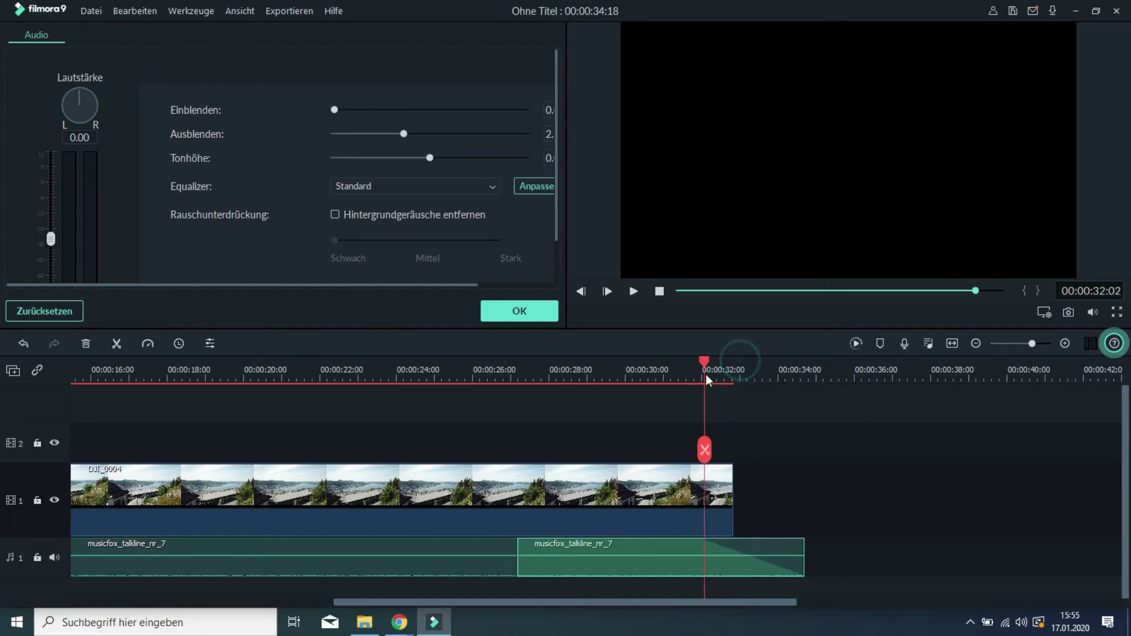
{"action": "left_click", "coordinate": [633, 291]}
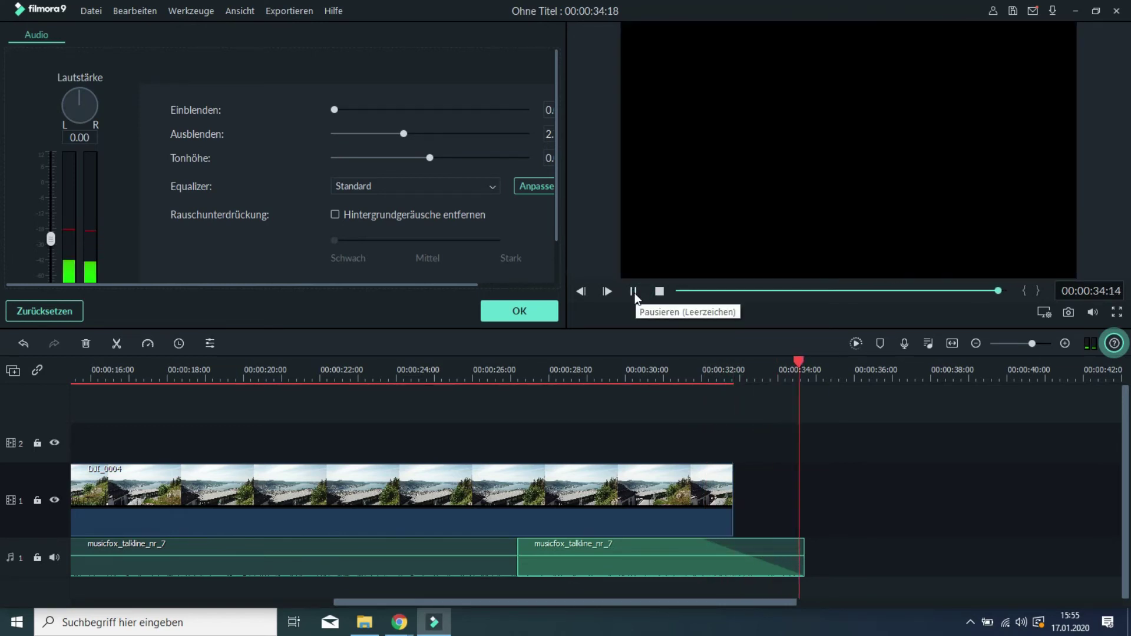
{"action": "left_click", "coordinate": [635, 292]}
{"action": "key", "text": "space"}
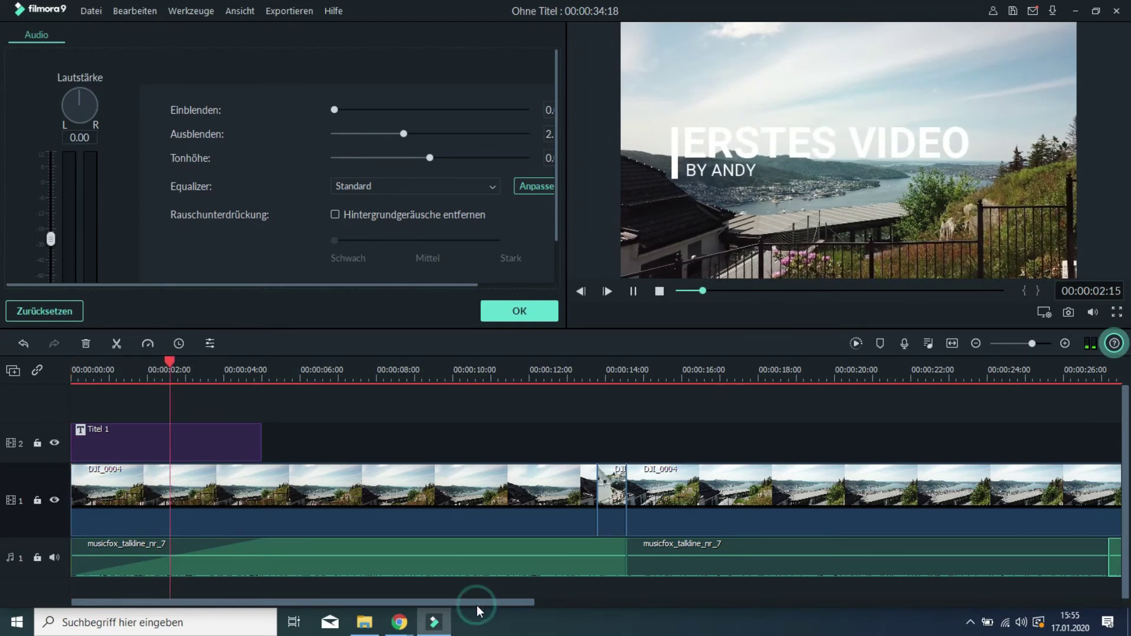
{"action": "left_click", "coordinate": [634, 291]}
{"action": "left_click_drag", "start_coordinate": [513, 602], "coordinate": [783, 602]}
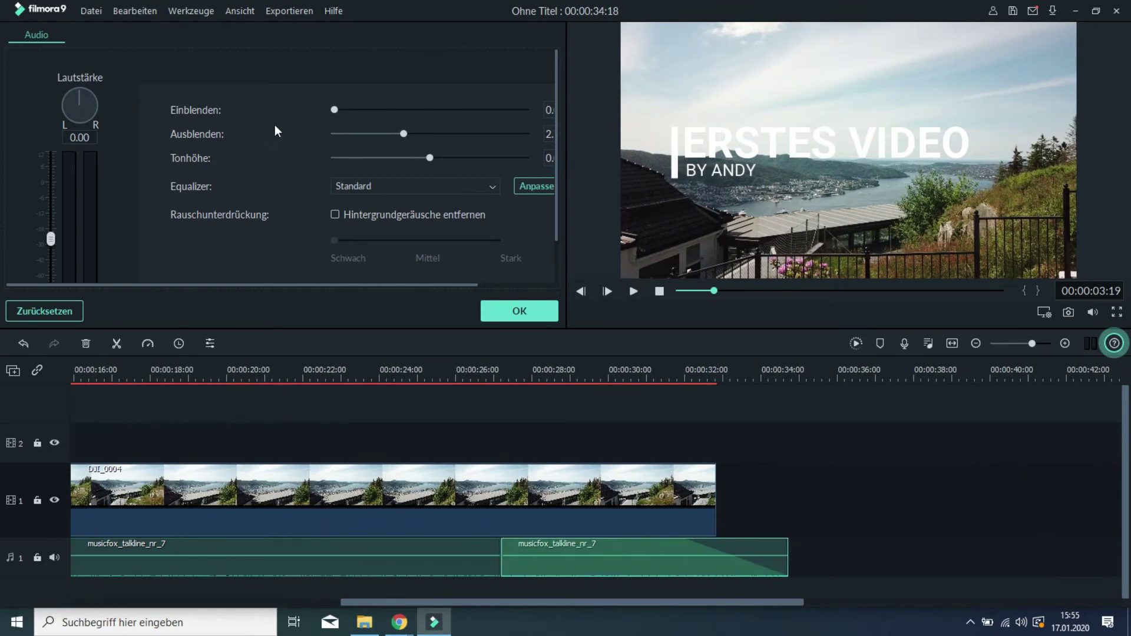
{"action": "left_click", "coordinate": [520, 311]}
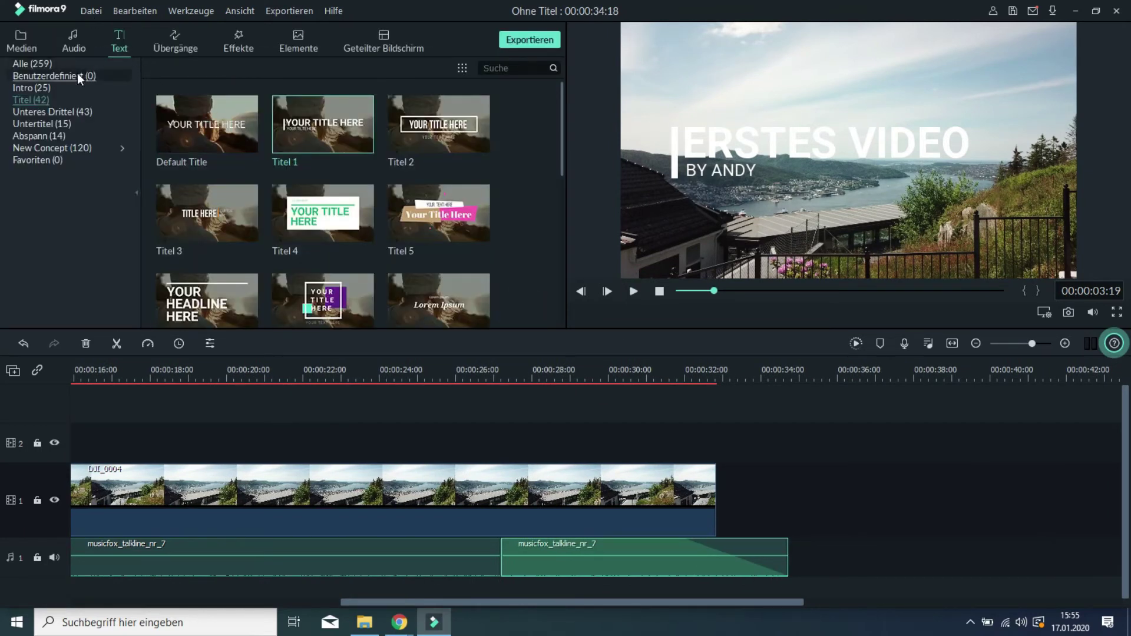
Step: Preview the Abspann 2 closing credit and place it on video track 2 at 00:00:31:18, over the end of the video
{"action": "left_click", "coordinate": [24, 136]}
{"action": "mouse_move", "coordinate": [204, 131]}
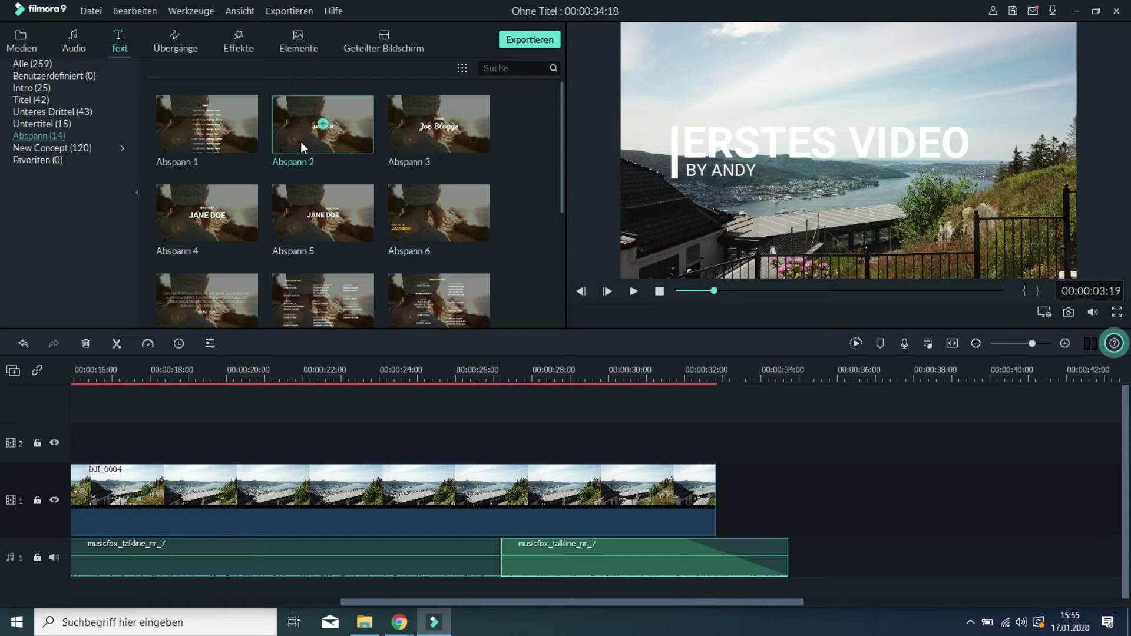
{"action": "left_click", "coordinate": [289, 125]}
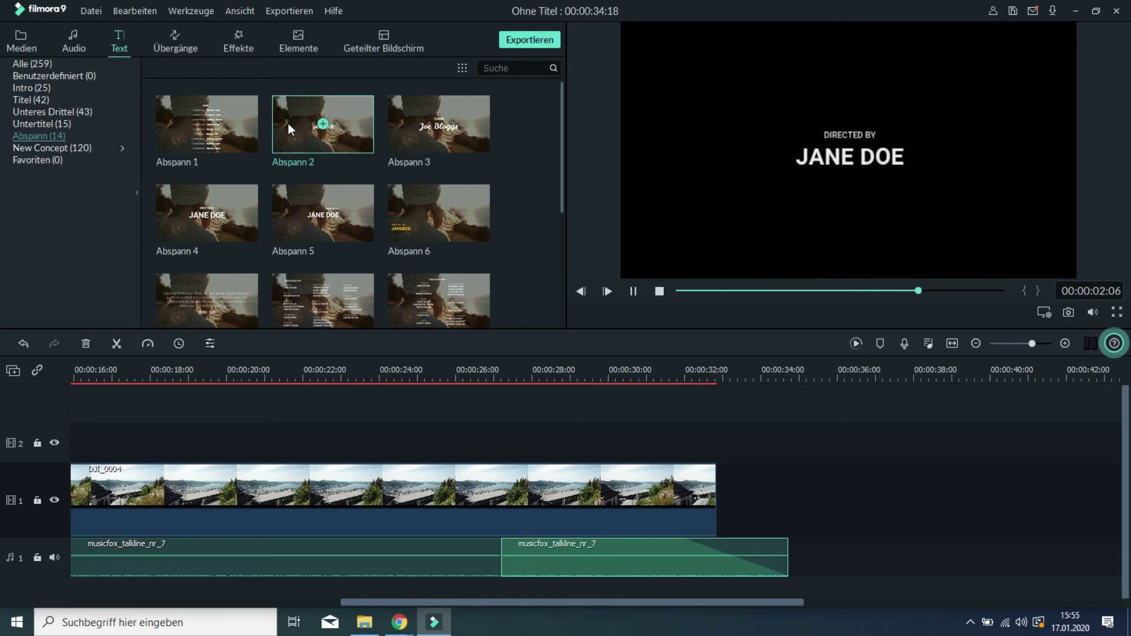
{"action": "left_click_drag", "start_coordinate": [288, 125], "coordinate": [675, 441]}
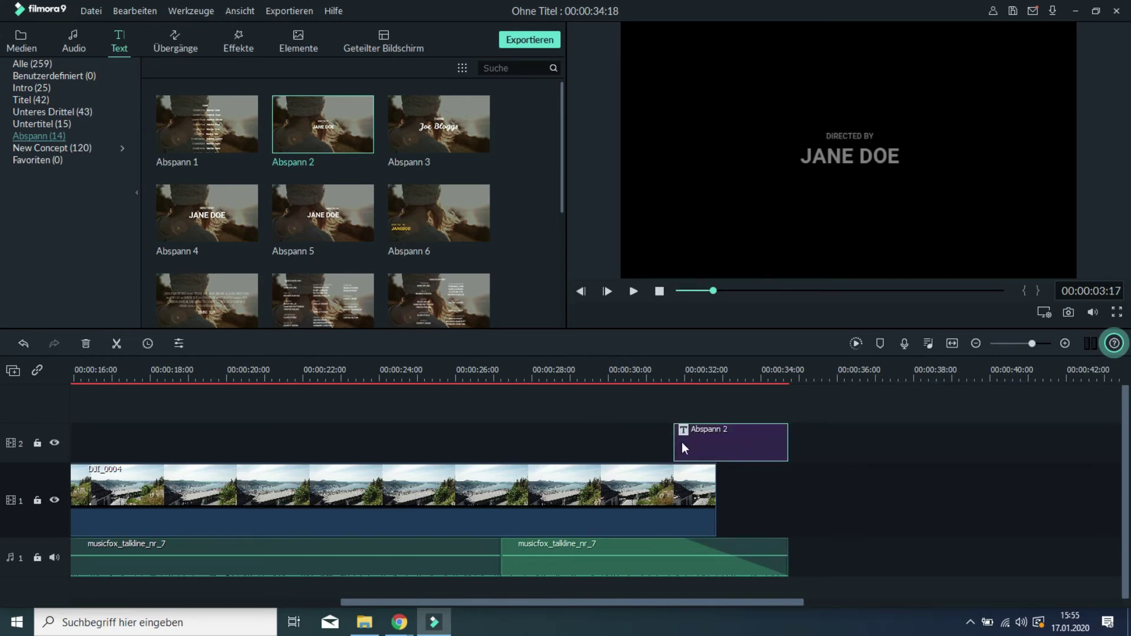
Step: Replace the placeholder name under DIRECTED BY in the Abspann 2 credit with the director's name
{"action": "double_click", "coordinate": [684, 446]}
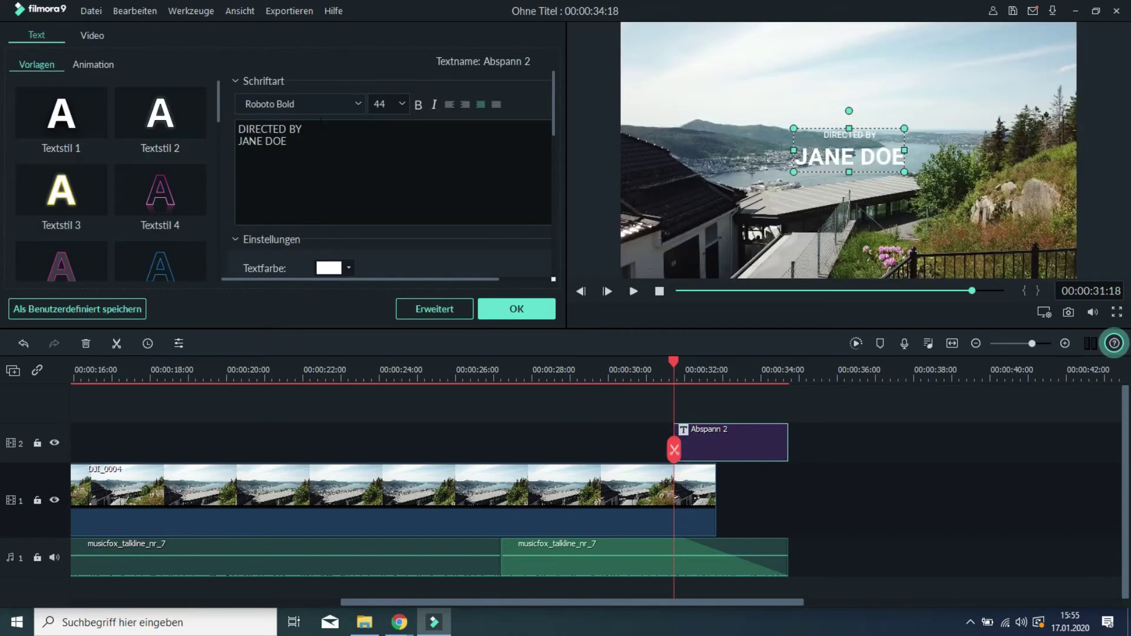
{"action": "left_click", "coordinate": [300, 144]}
{"action": "triple_click", "coordinate": [300, 143]}
{"action": "type", "text": "ANDY"}
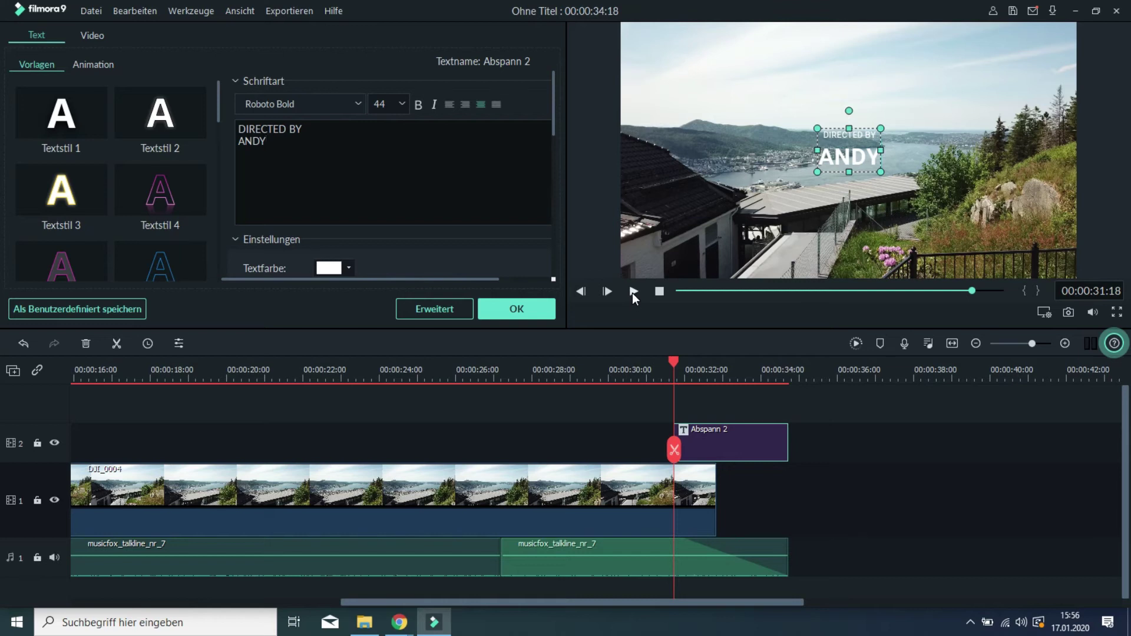
Step: Play the project from 00:00:30:19 to its end to check the closing credit, and close the text settings
{"action": "left_click_drag", "start_coordinate": [672, 363], "coordinate": [639, 369]}
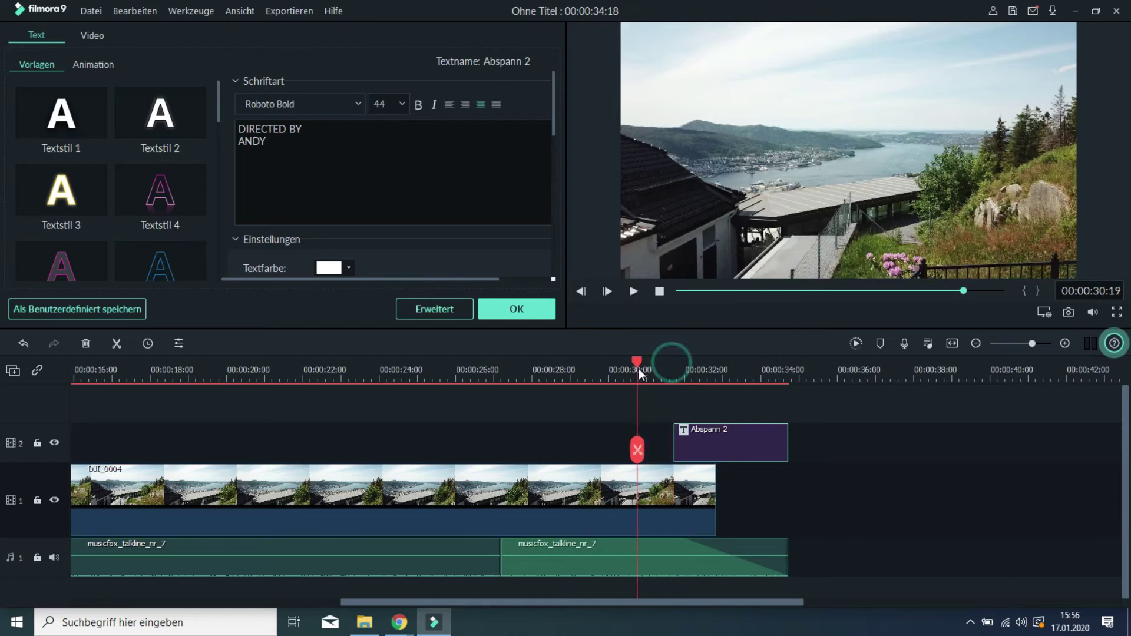
{"action": "left_click", "coordinate": [632, 291]}
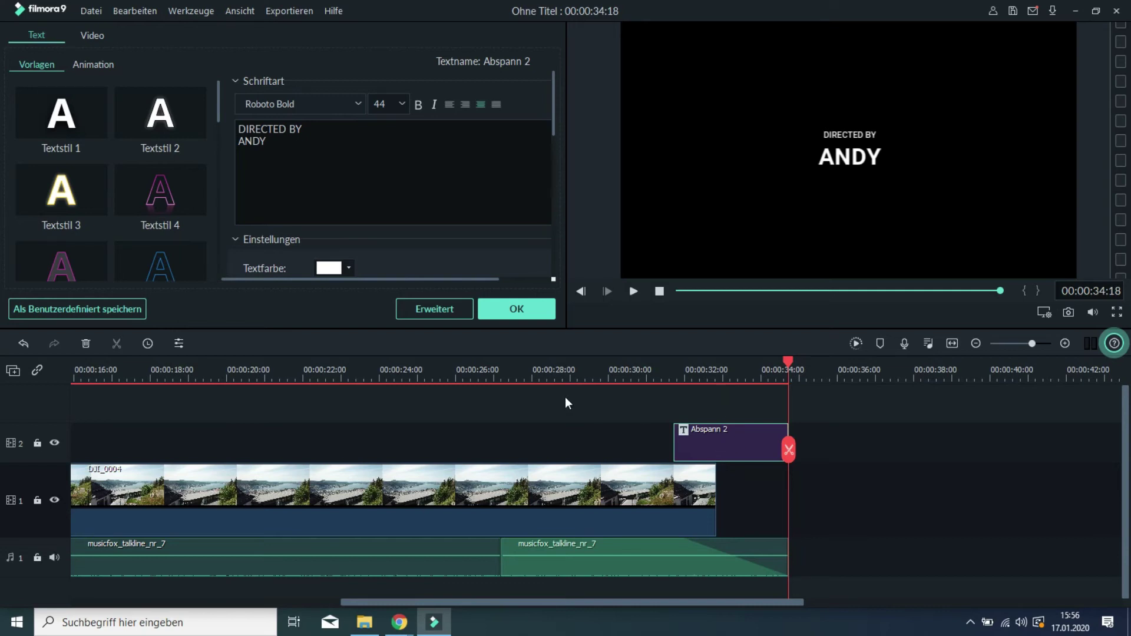
{"action": "left_click", "coordinate": [521, 442]}
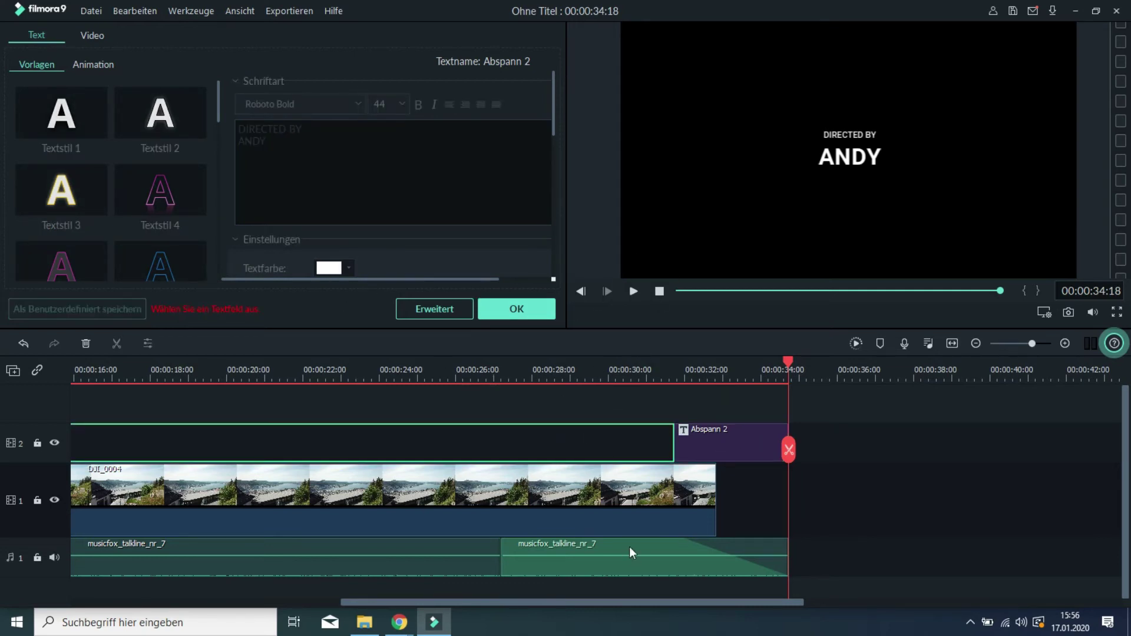
{"action": "left_click_drag", "start_coordinate": [660, 604], "coordinate": [353, 599]}
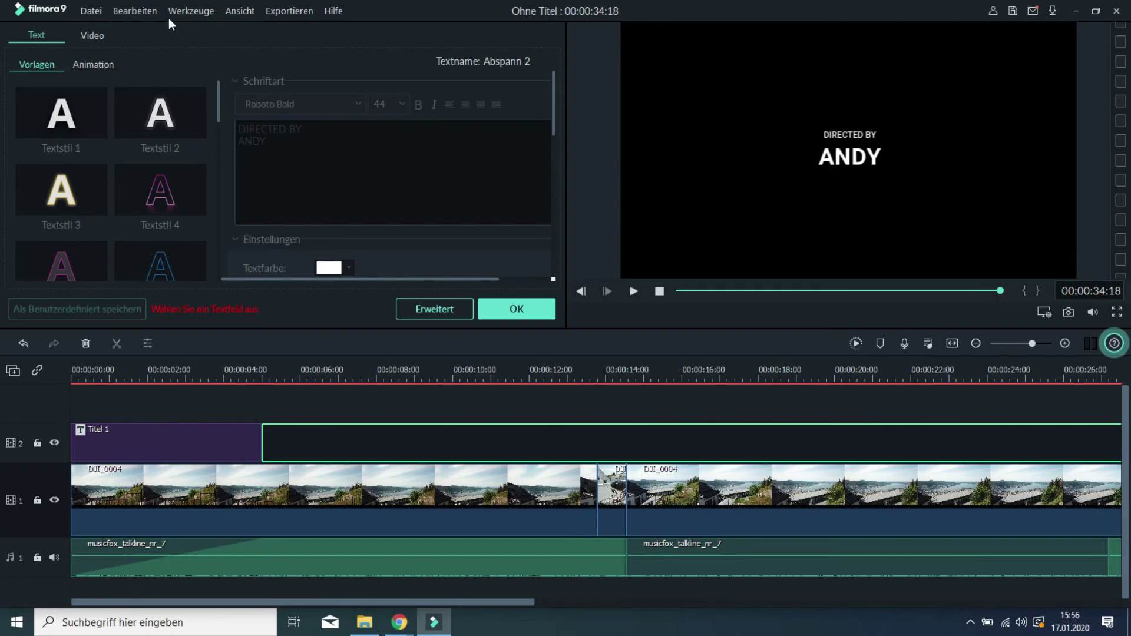
{"action": "left_click", "coordinate": [503, 314]}
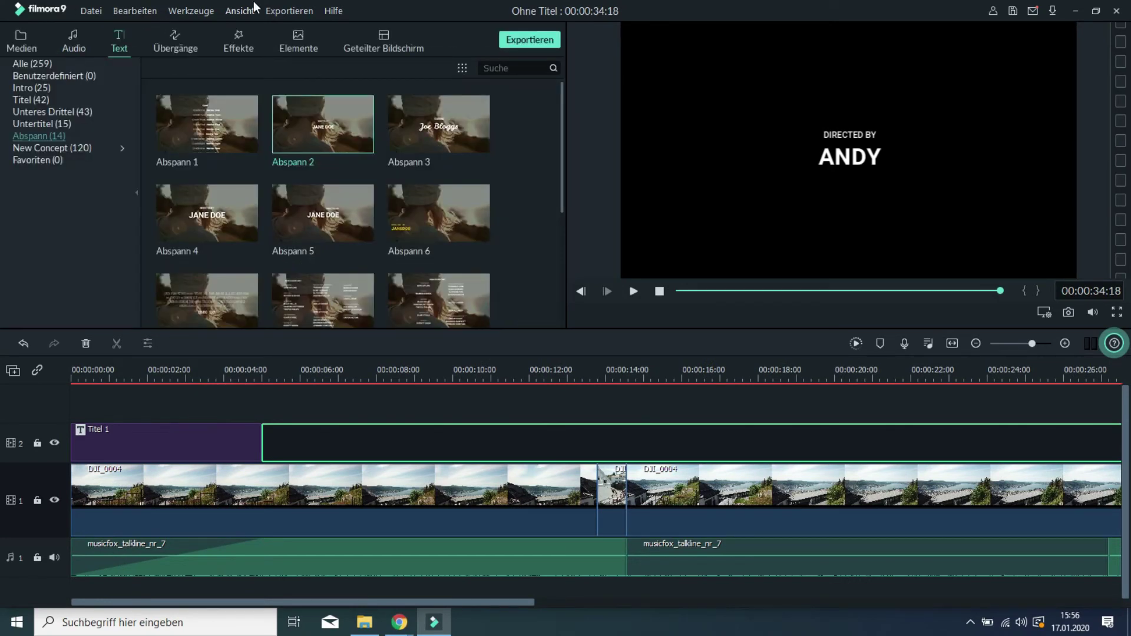
Step: Add the Auflösen transition to the start of the first DJI_0004 clip and play the opening from the beginning
{"action": "left_click", "coordinate": [172, 47]}
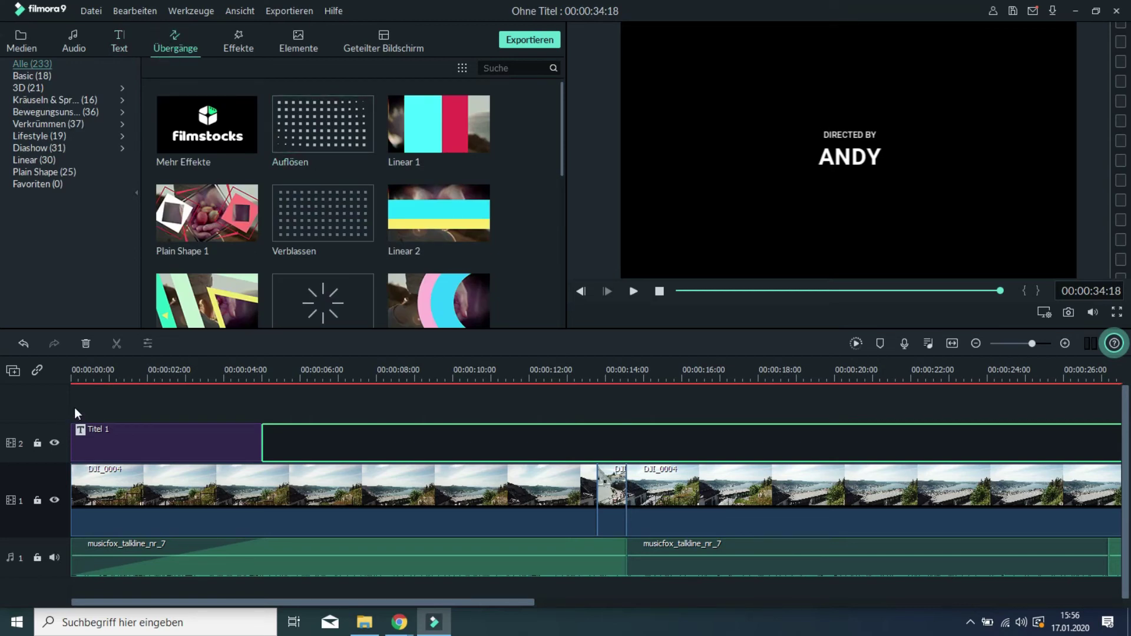
{"action": "left_click_drag", "start_coordinate": [302, 115], "coordinate": [108, 486]}
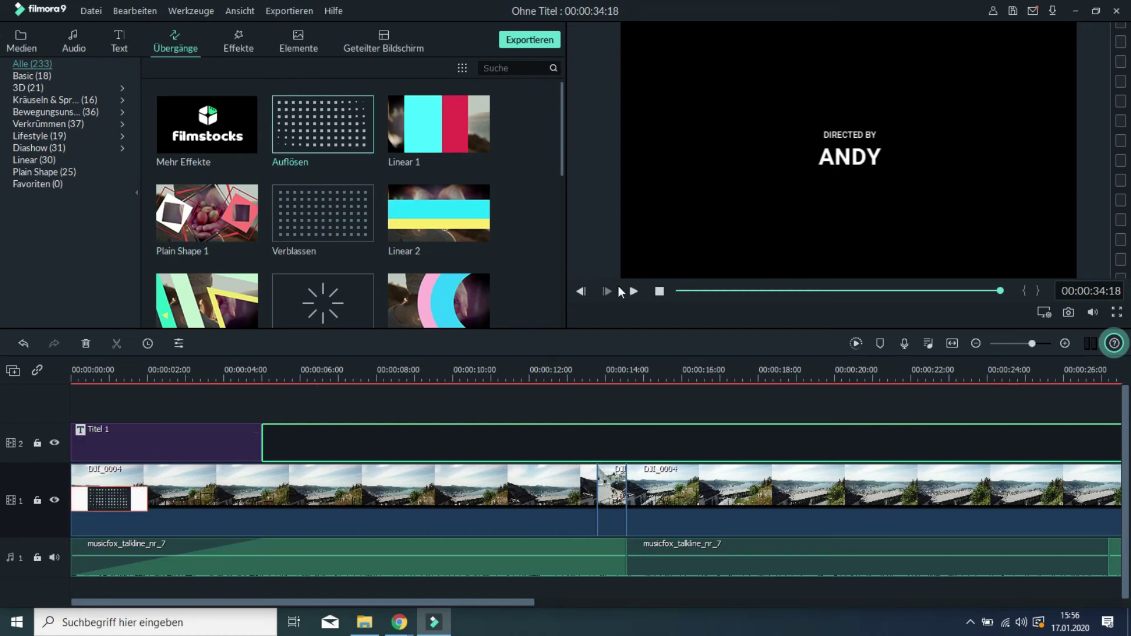
{"action": "left_click", "coordinate": [659, 292]}
{"action": "left_click", "coordinate": [634, 292]}
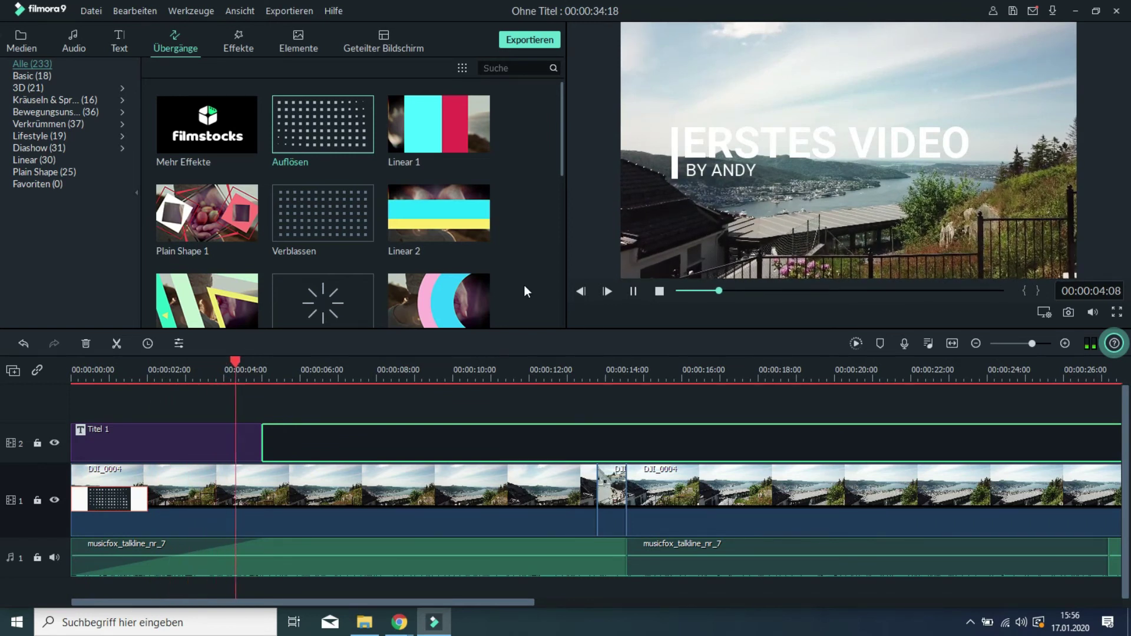
{"action": "left_click", "coordinate": [634, 292]}
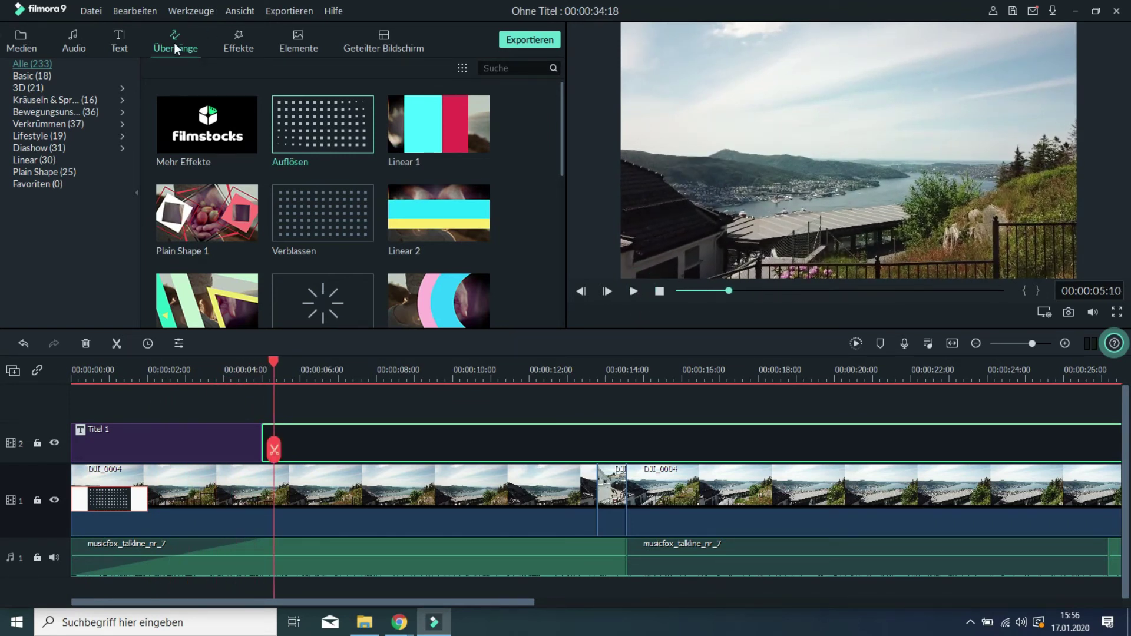
Step: Add the Auflösen transition at the cut between the first two clips, the start of the third clip and the end of the last clip
{"action": "left_click_drag", "start_coordinate": [291, 127], "coordinate": [571, 502]}
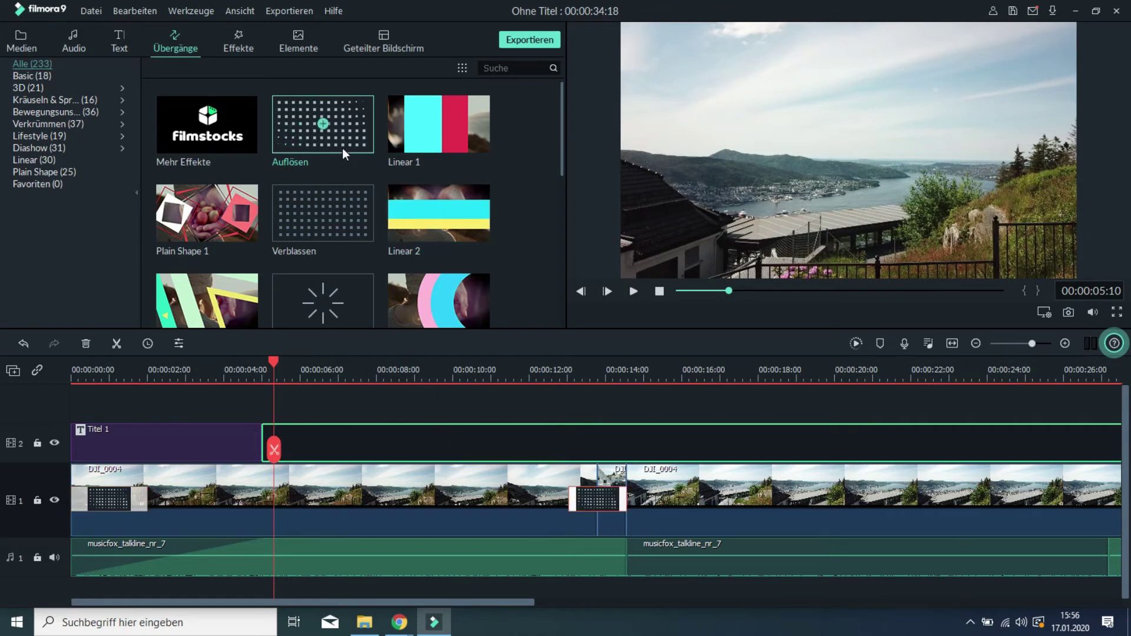
{"action": "left_click_drag", "start_coordinate": [340, 135], "coordinate": [637, 490]}
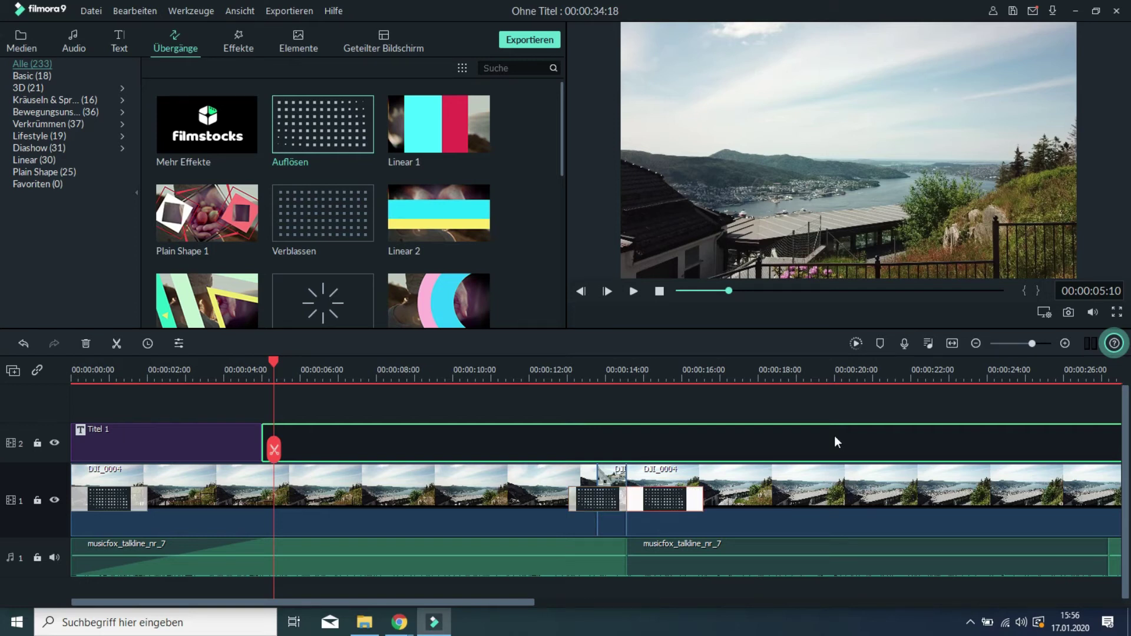
{"action": "left_click", "coordinate": [974, 343]}
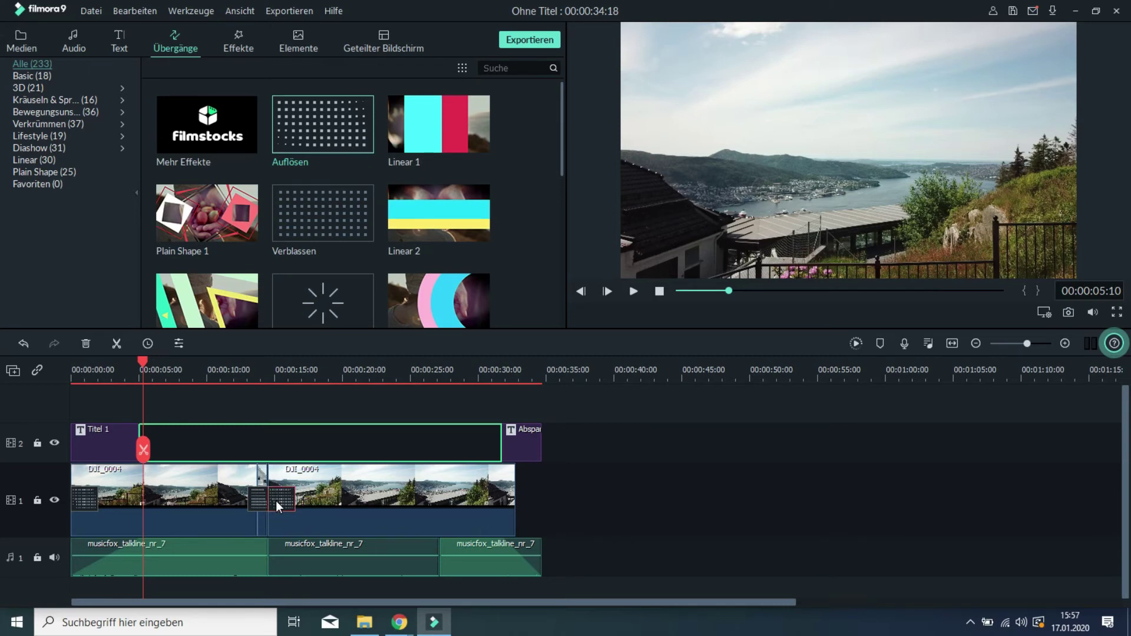
{"action": "mouse_move", "coordinate": [288, 130]}
{"action": "left_click_drag", "start_coordinate": [293, 137], "coordinate": [414, 504]}
Step: Play the whole project from the beginning to check the transitions, titles and music
{"action": "left_click", "coordinate": [659, 291]}
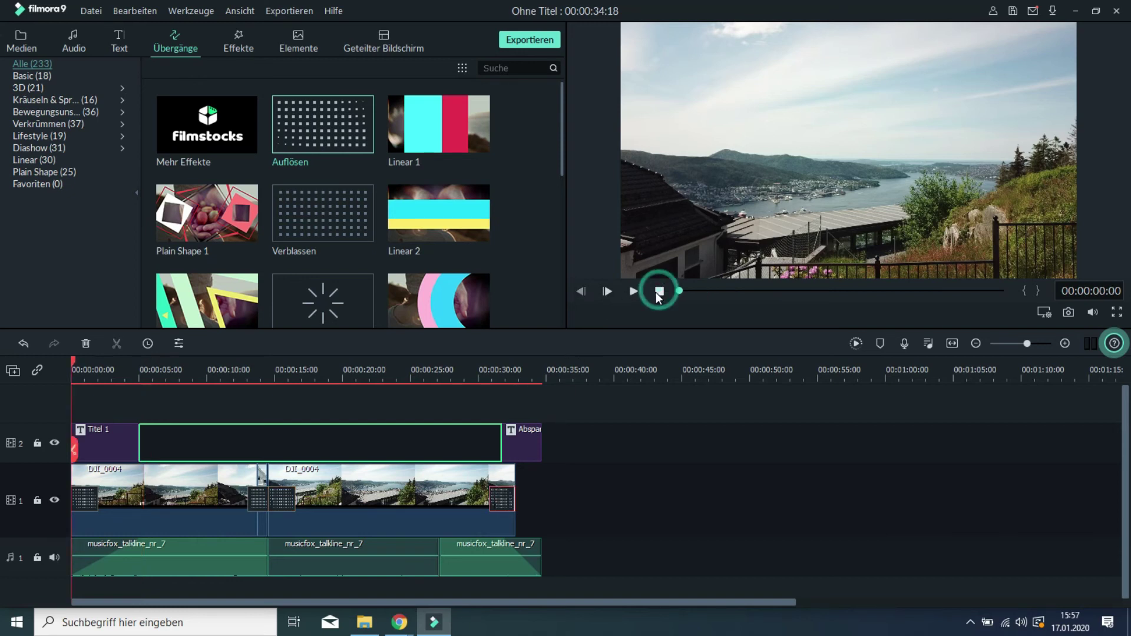
{"action": "left_click", "coordinate": [632, 291]}
{"action": "left_click", "coordinate": [631, 291]}
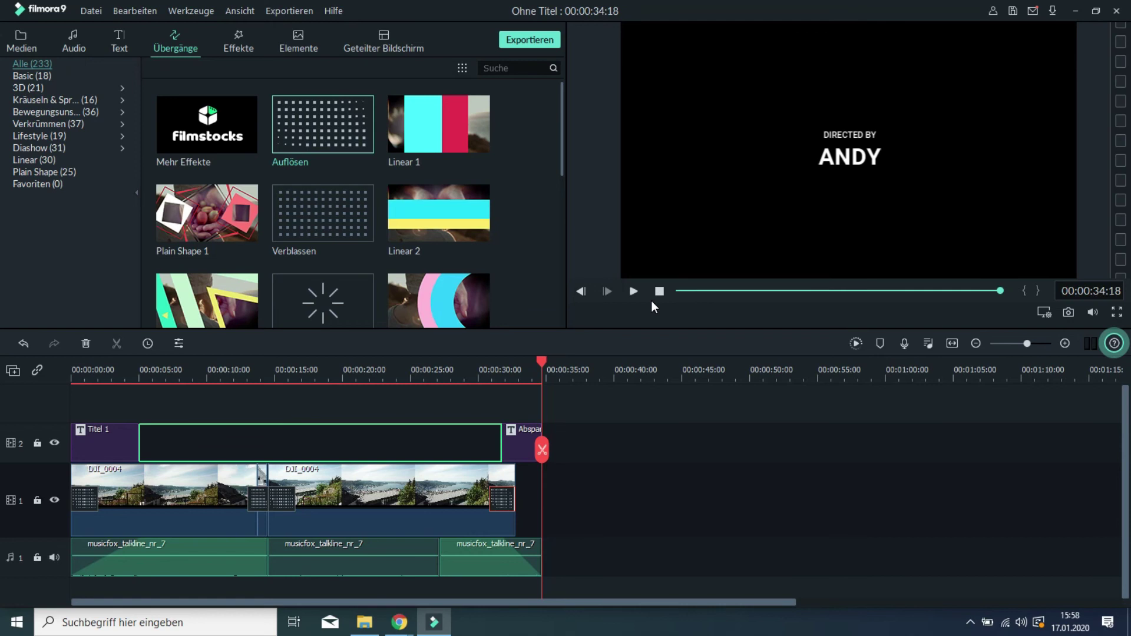
Step: Place the LUT effect Cold & Harsh on a new track above the titles, starting at about 00:00:15:18
{"action": "left_click", "coordinate": [235, 47]}
{"action": "scroll", "coordinate": [56, 136], "scroll_direction": "down", "scroll_amount": 3}
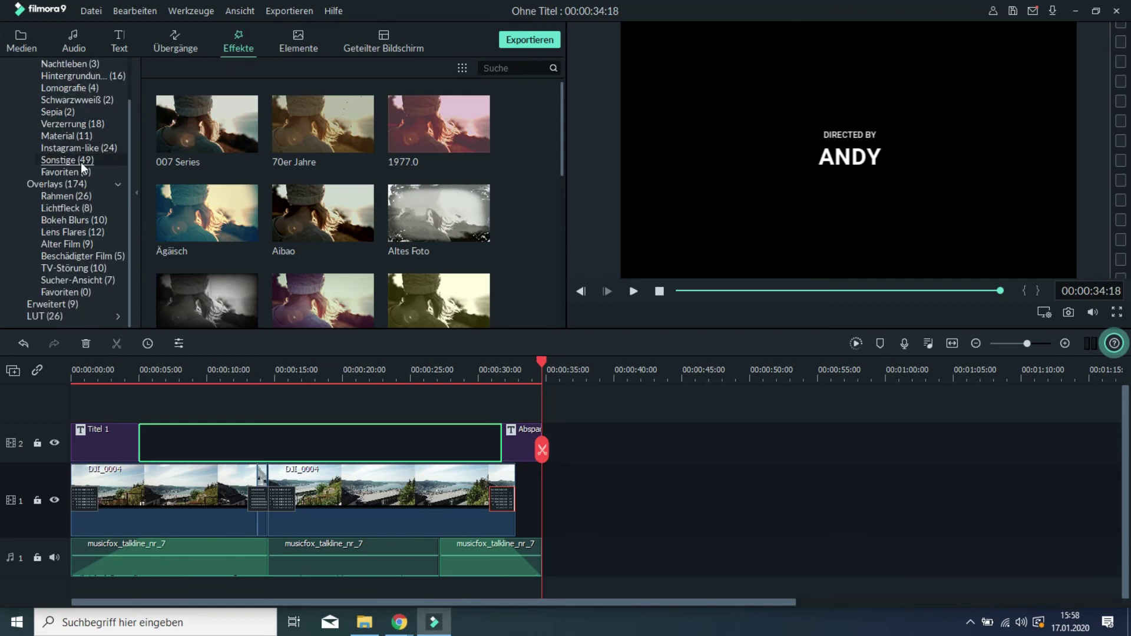
{"action": "left_click", "coordinate": [37, 318]}
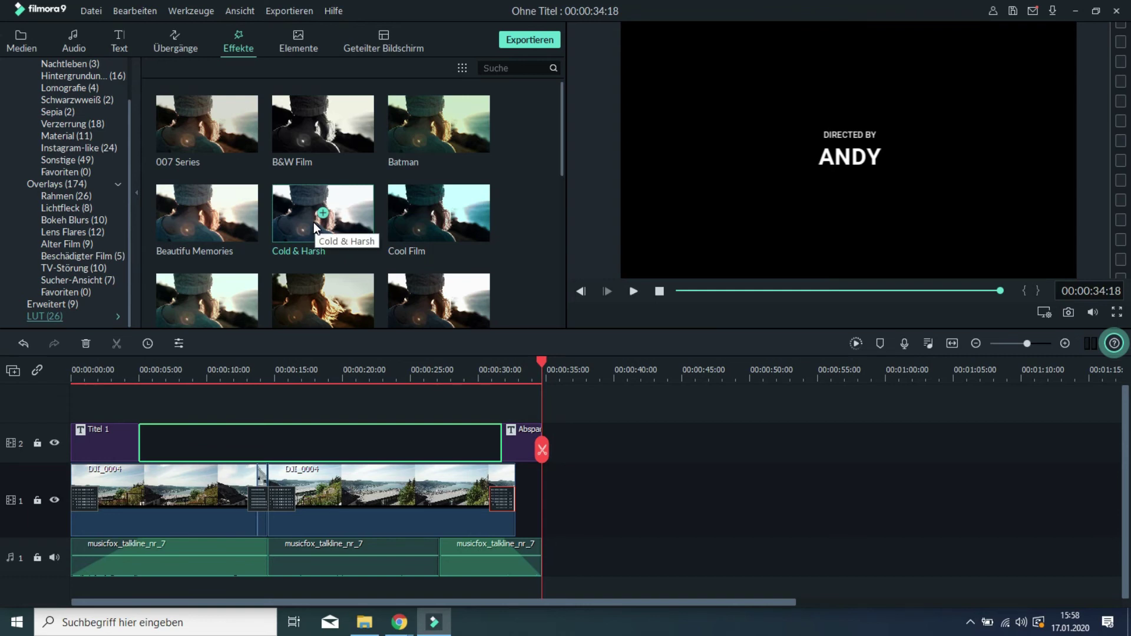
{"action": "left_click_drag", "start_coordinate": [313, 221], "coordinate": [283, 398]}
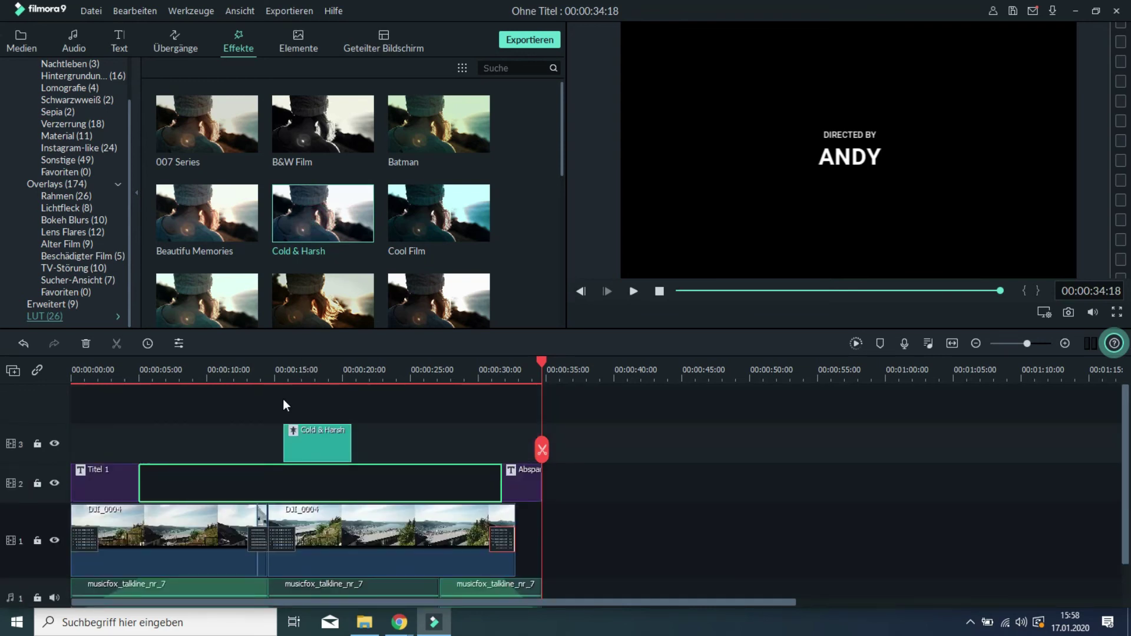
Step: Play the project from 00:00:14:15 through the Cold & Harsh effect, and delete the effect from the timeline
{"action": "left_click_drag", "start_coordinate": [543, 361], "coordinate": [270, 366]}
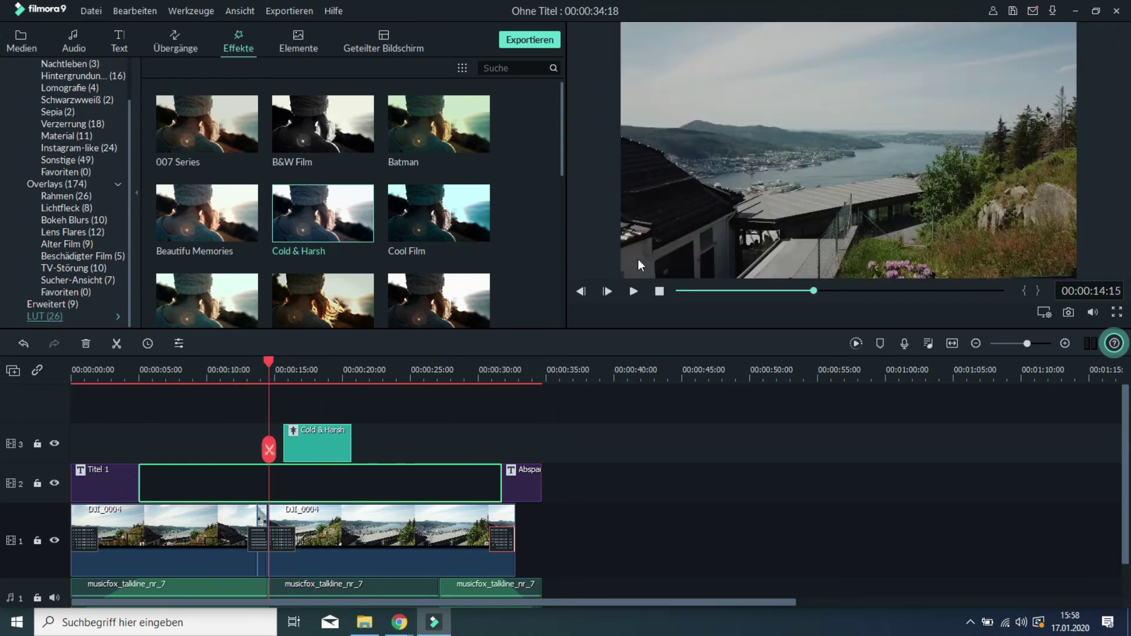
{"action": "left_click", "coordinate": [634, 291]}
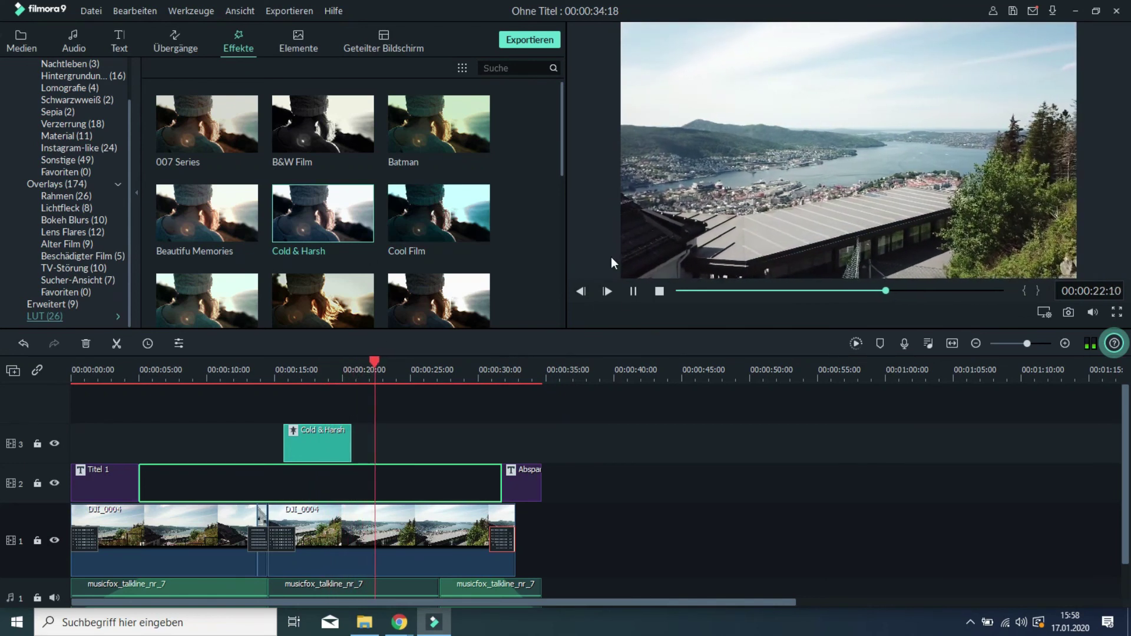
{"action": "left_click", "coordinate": [632, 291]}
{"action": "left_click", "coordinate": [305, 430]}
{"action": "key", "text": "Delete"}
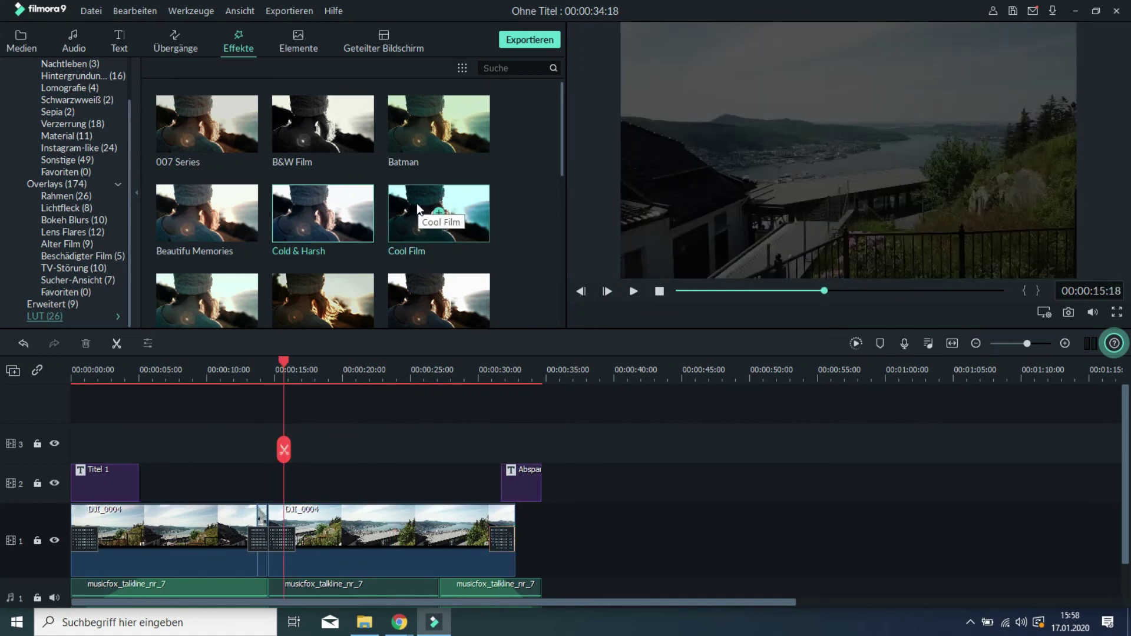
{"action": "scroll", "coordinate": [416, 203], "scroll_direction": "down", "scroll_amount": 6}
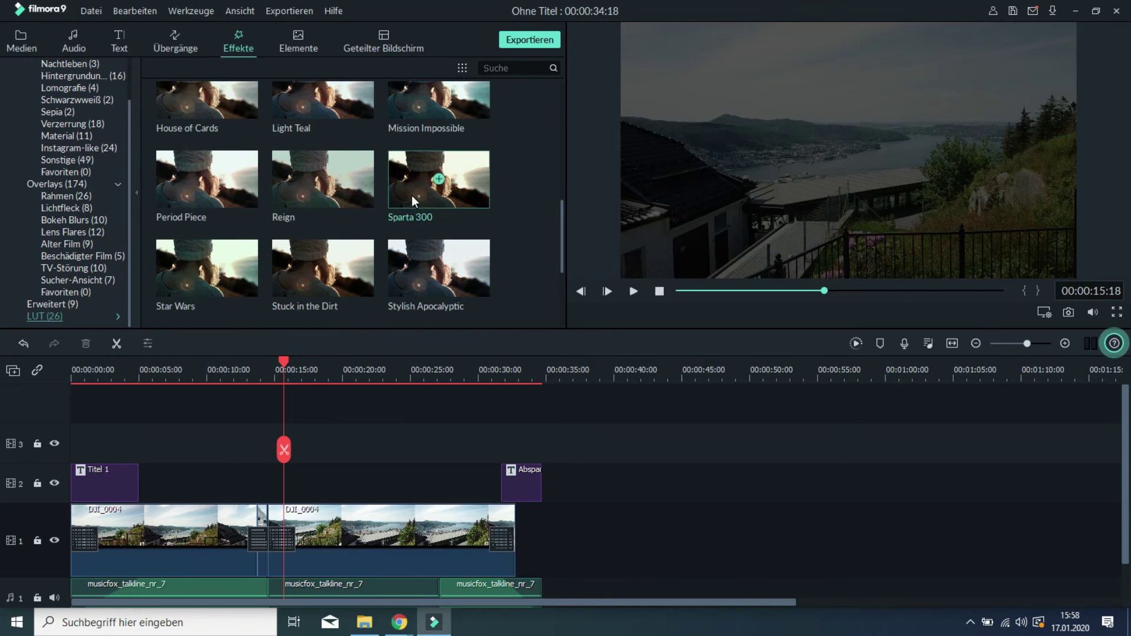
{"action": "scroll", "coordinate": [412, 195], "scroll_direction": "up", "scroll_amount": 4}
{"action": "scroll", "coordinate": [412, 196], "scroll_direction": "up", "scroll_amount": 2}
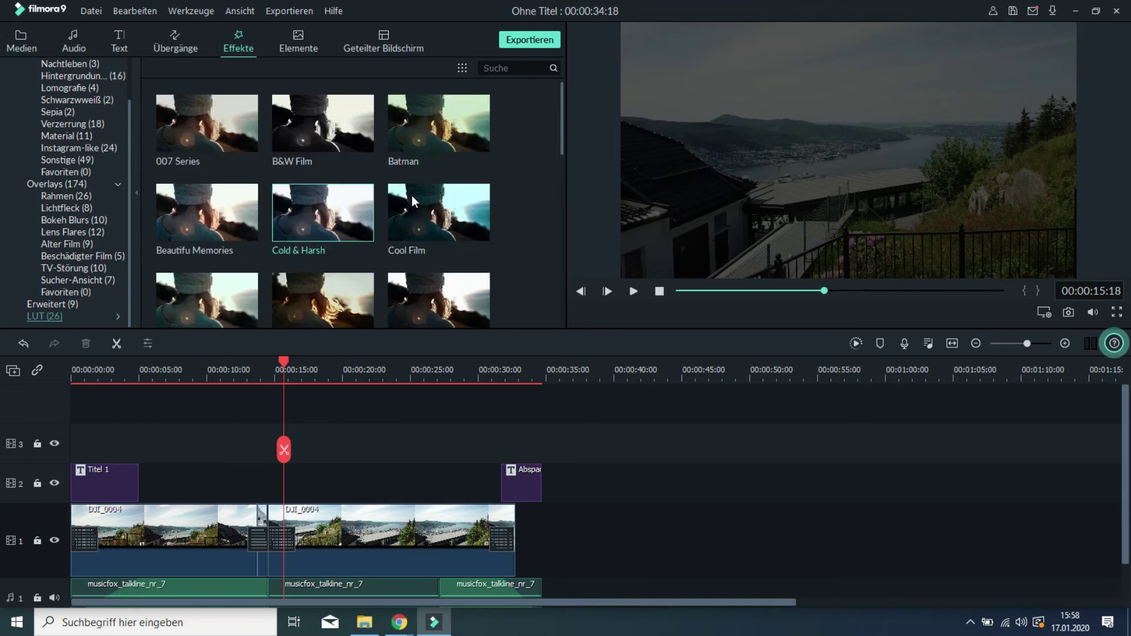
Step: Try the LUT effect Cool Film on the title track from about 00:00:17:03, play through it, and delete it from the timeline
{"action": "left_click_drag", "start_coordinate": [412, 196], "coordinate": [302, 480]}
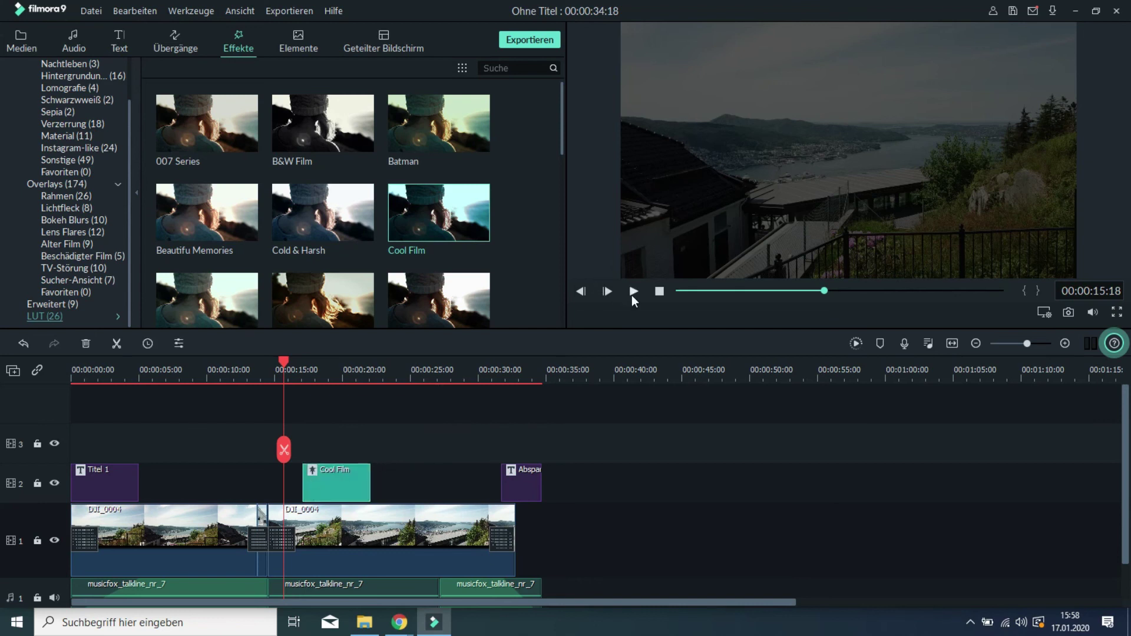
{"action": "left_click", "coordinate": [633, 292]}
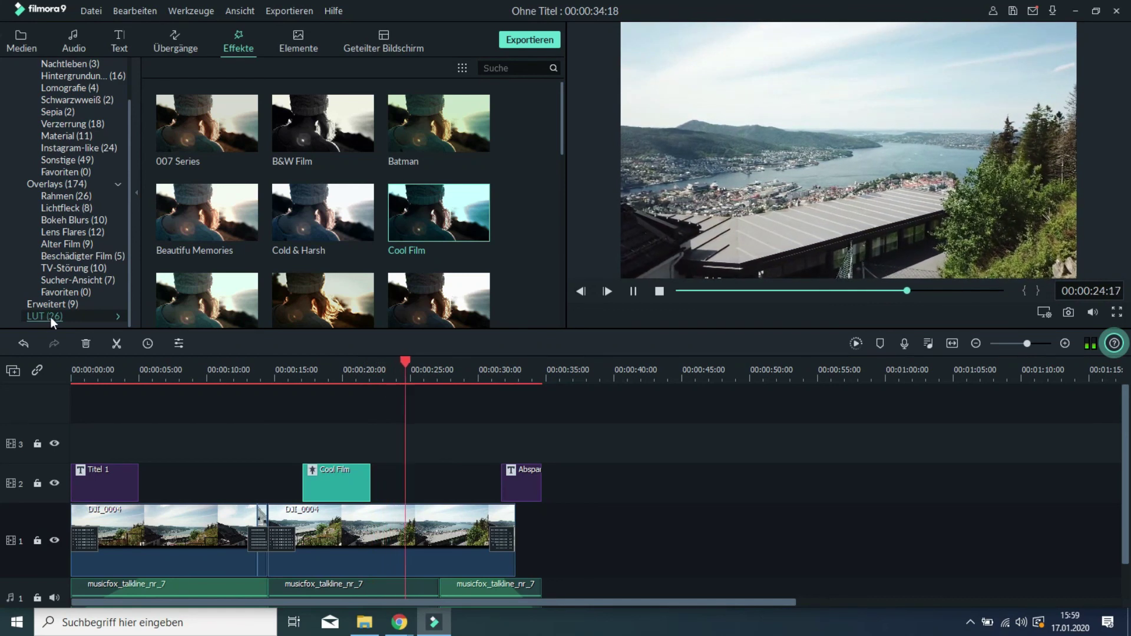
{"action": "left_click", "coordinate": [635, 292]}
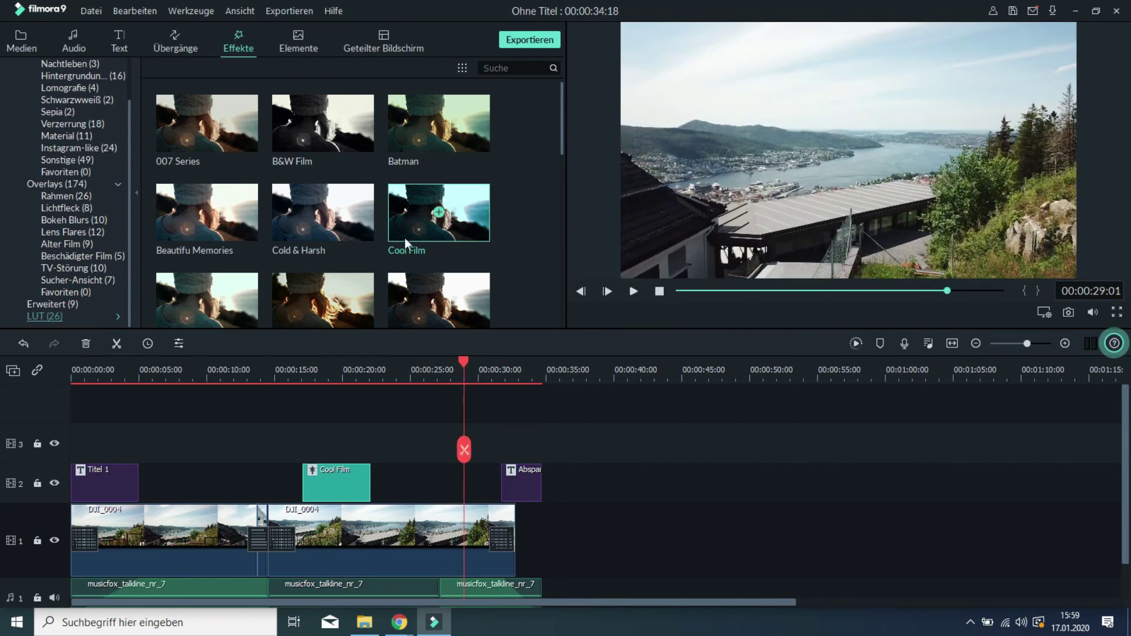
{"action": "key", "text": "Delete"}
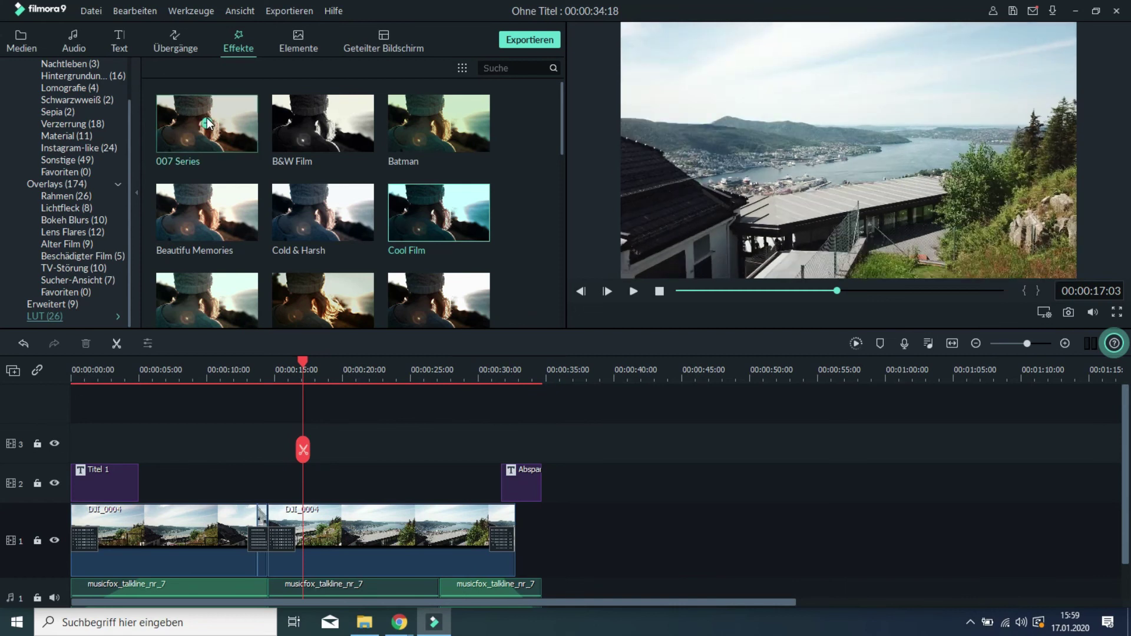
Step: Try the LUT effect Teal & Orange on the title track from about 00:00:18:21, play into it, and remove it from the timeline
{"action": "scroll", "coordinate": [348, 193], "scroll_direction": "down", "scroll_amount": 8}
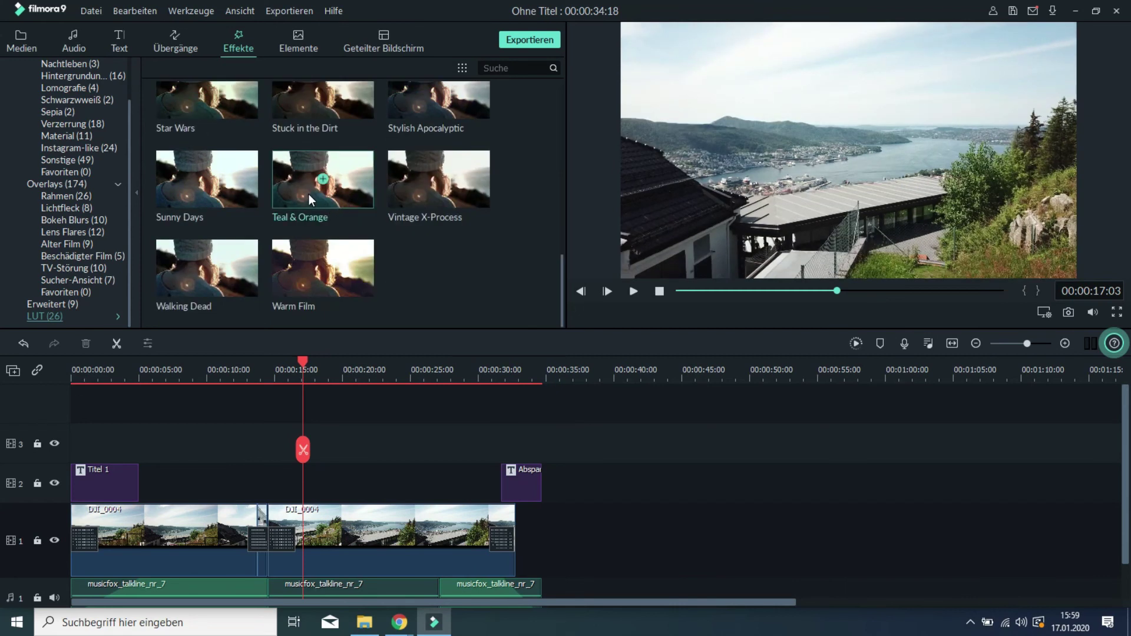
{"action": "left_click_drag", "start_coordinate": [306, 192], "coordinate": [327, 488]}
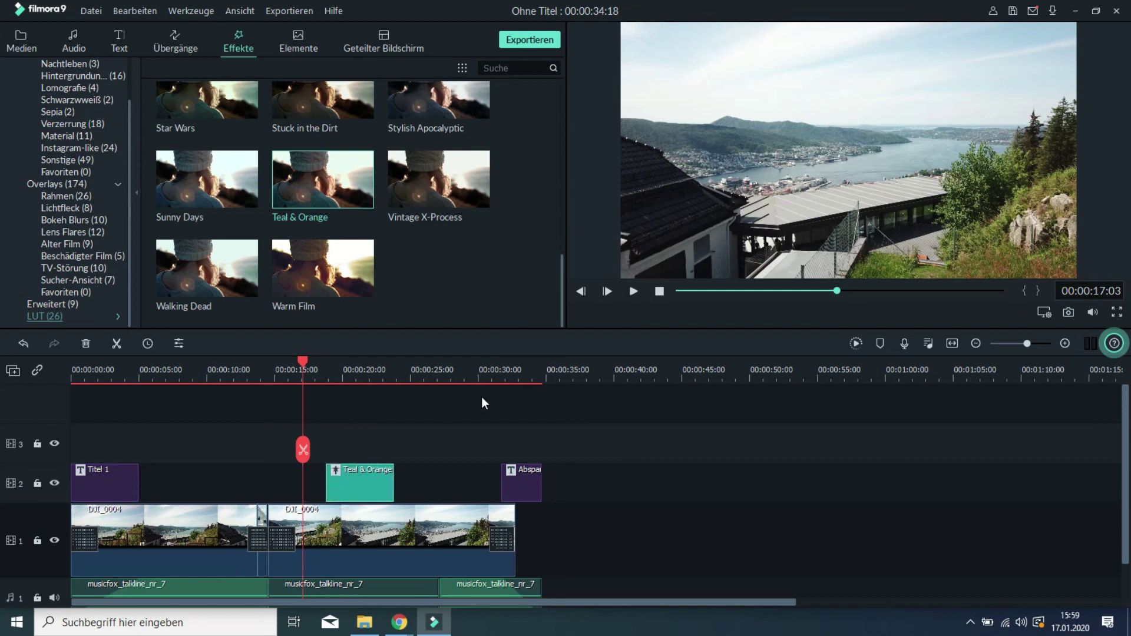
{"action": "left_click", "coordinate": [633, 289]}
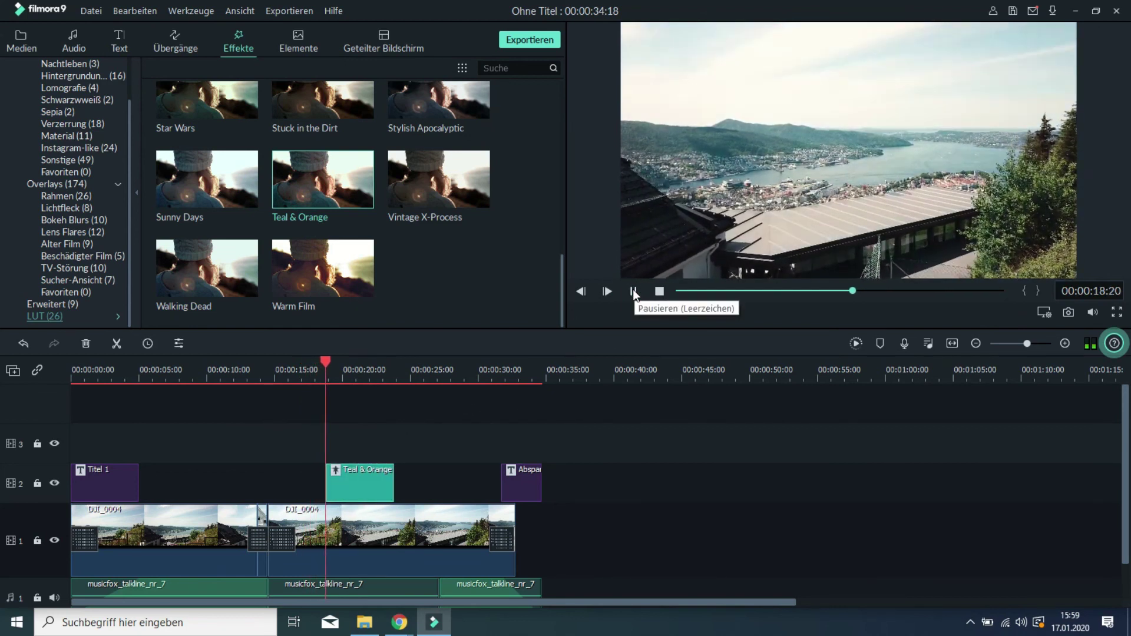
{"action": "left_click", "coordinate": [632, 289]}
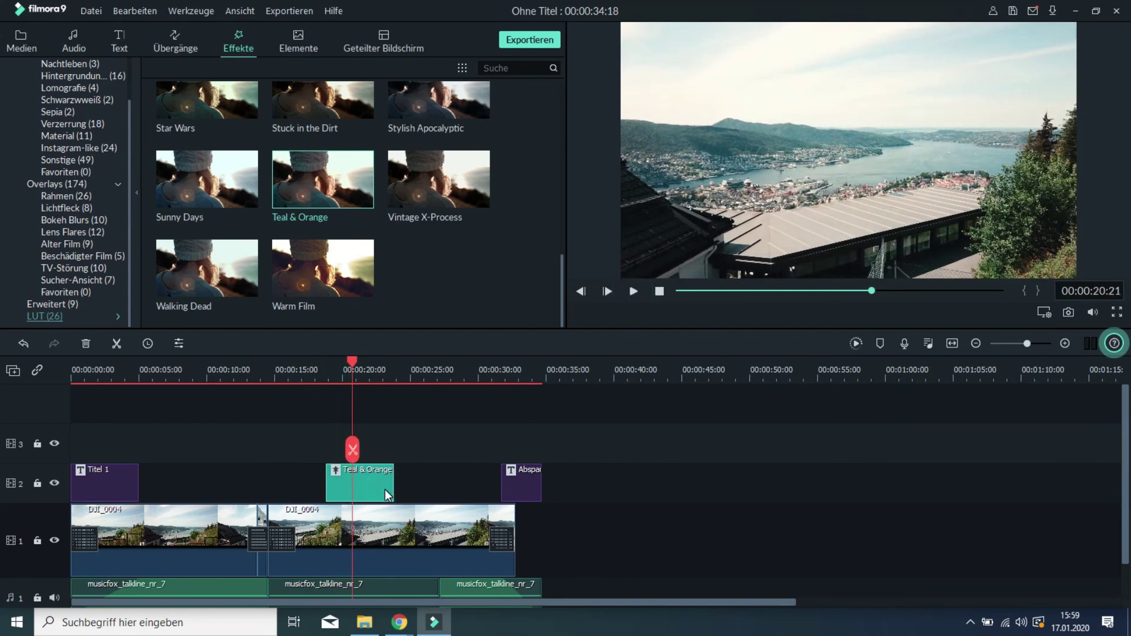
{"action": "key", "text": "ctrl+z"}
Step: Try Cool Film from the last clip's start to just before the closing credit, play it from 00:00:13:10, and delete the effect
{"action": "scroll", "coordinate": [370, 267], "scroll_direction": "up", "scroll_amount": 10}
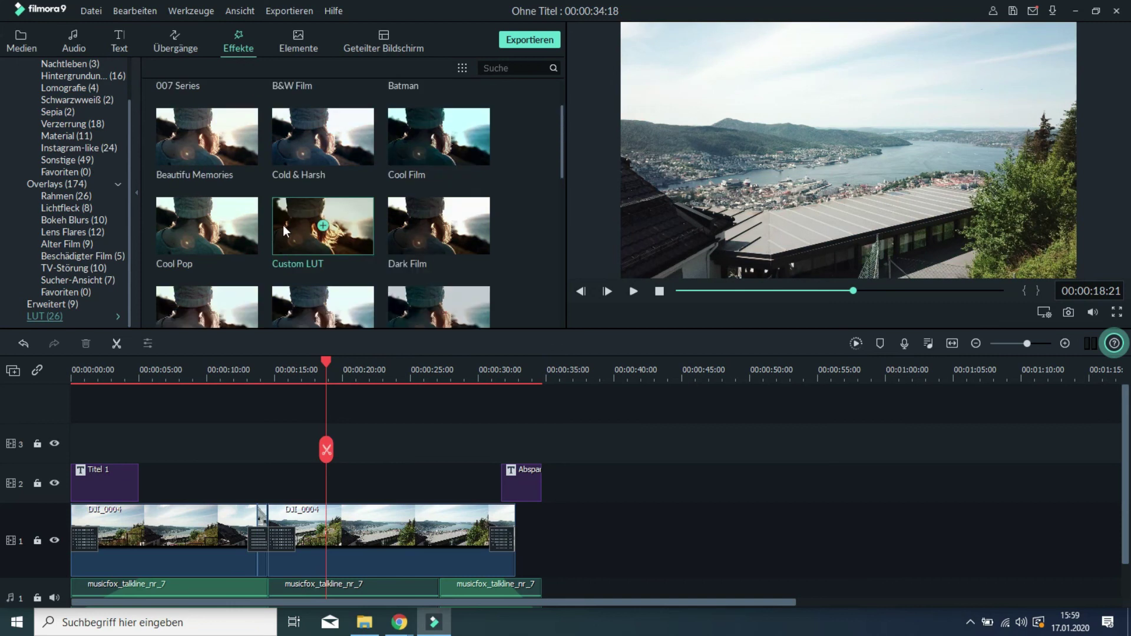
{"action": "left_click_drag", "start_coordinate": [414, 162], "coordinate": [497, 500]}
{"action": "left_click_drag", "start_coordinate": [326, 366], "coordinate": [254, 380]}
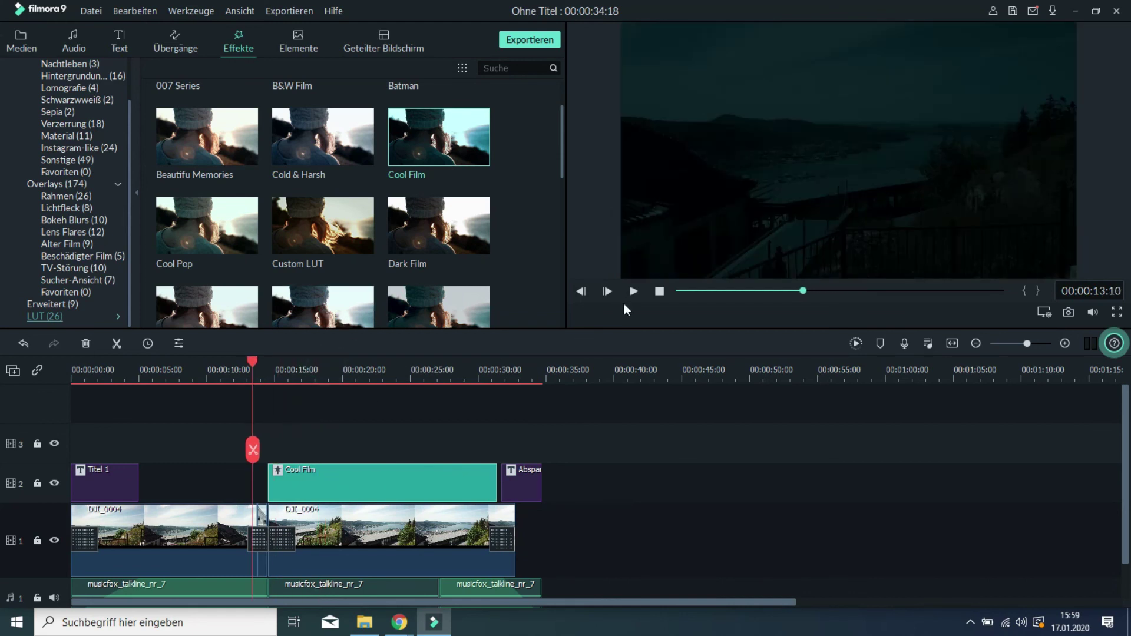
{"action": "left_click", "coordinate": [633, 291]}
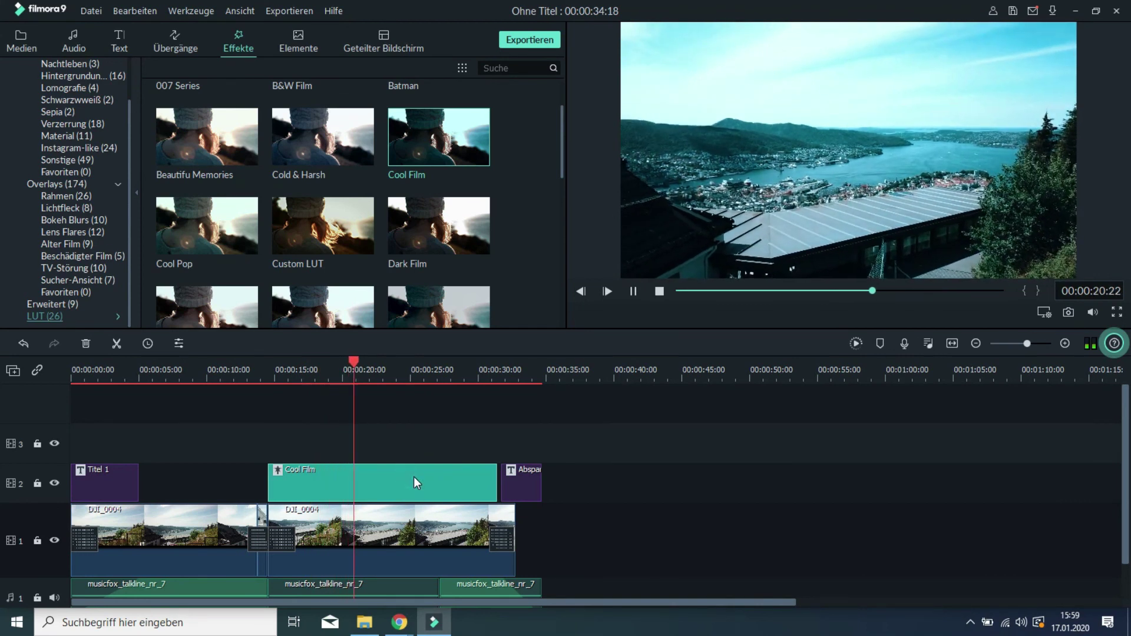
{"action": "key", "text": "Delete"}
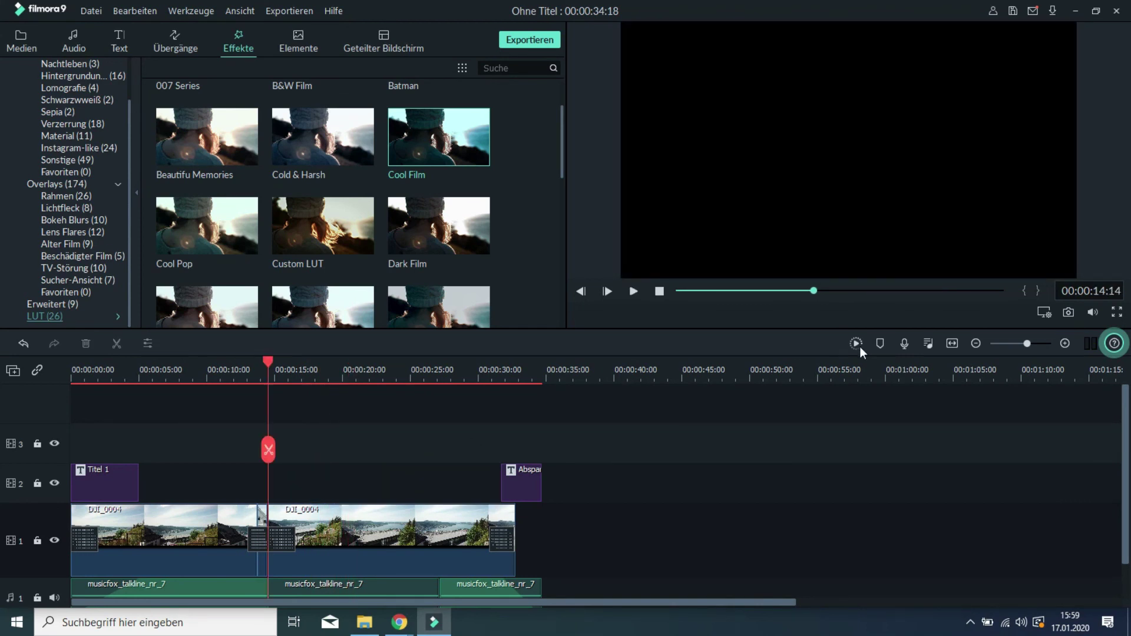